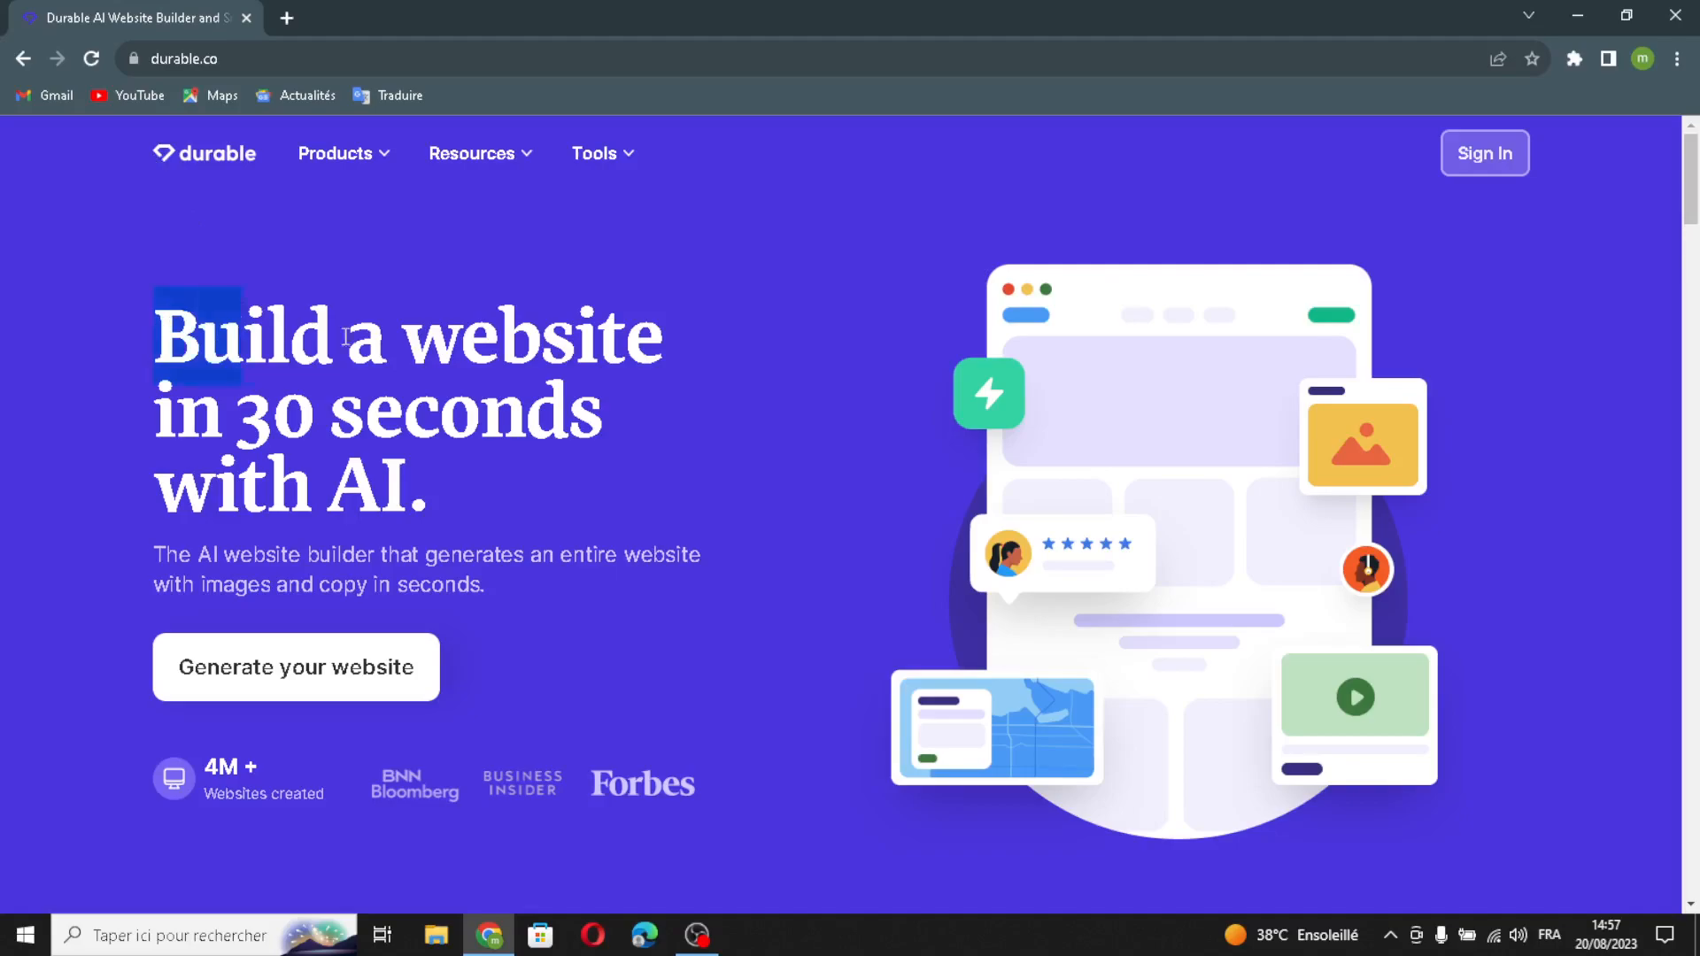
left_click_drag(273, 316, 432, 570)
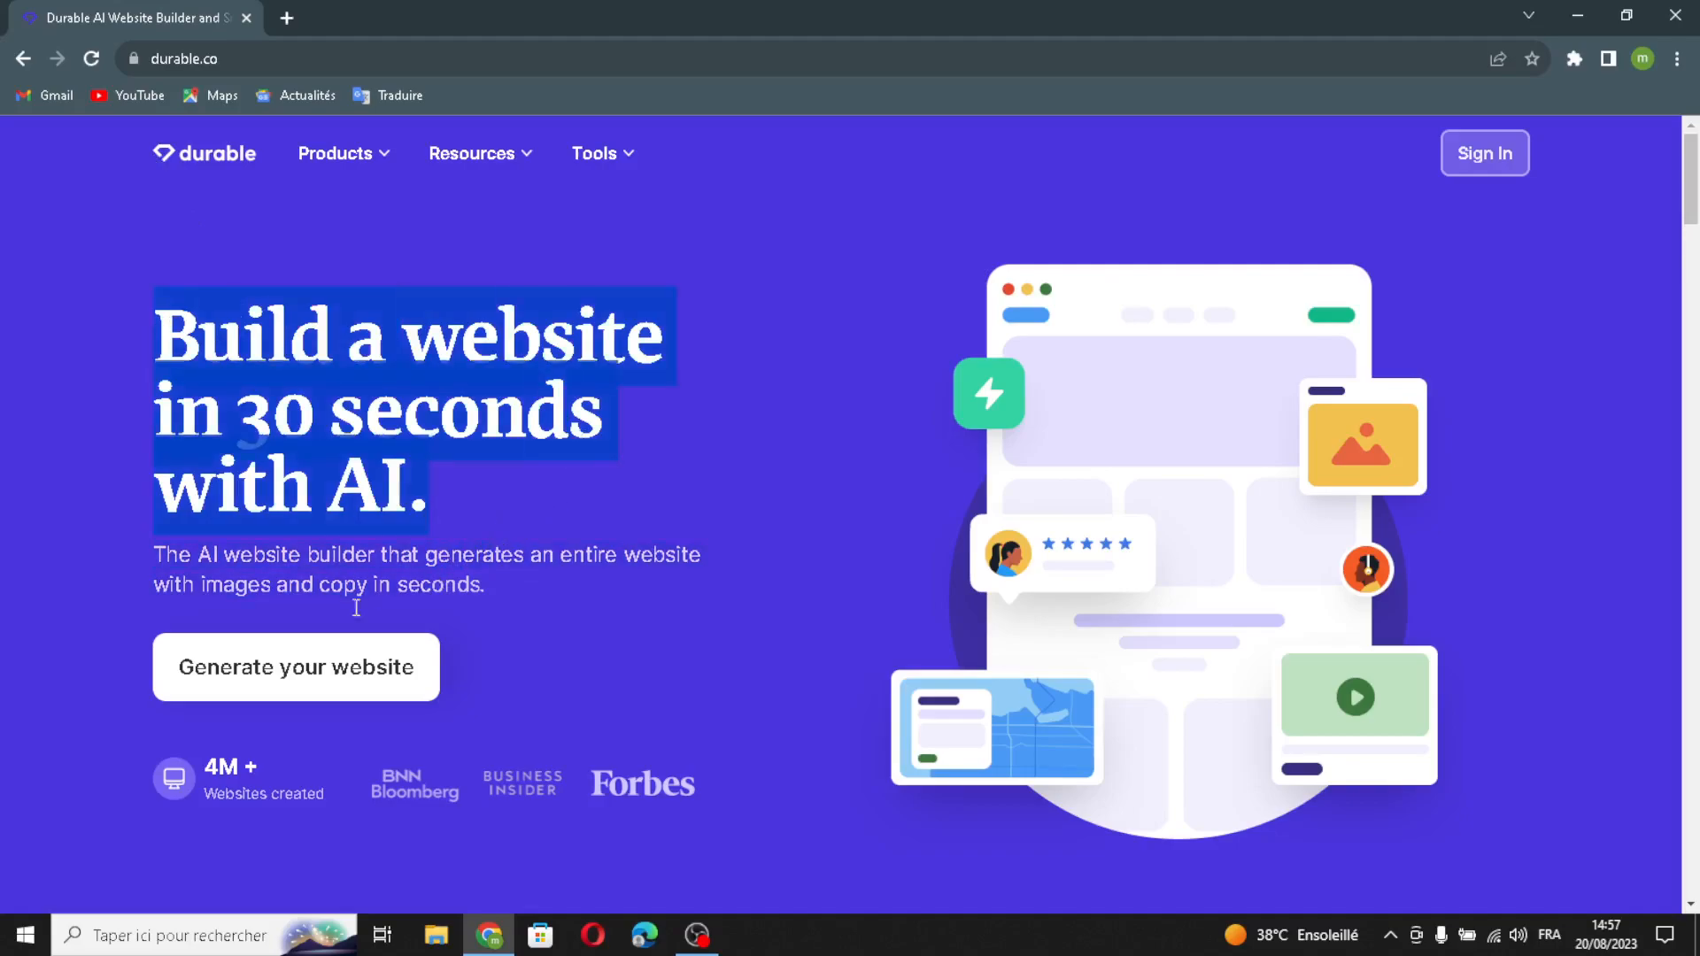
left_click(140, 560)
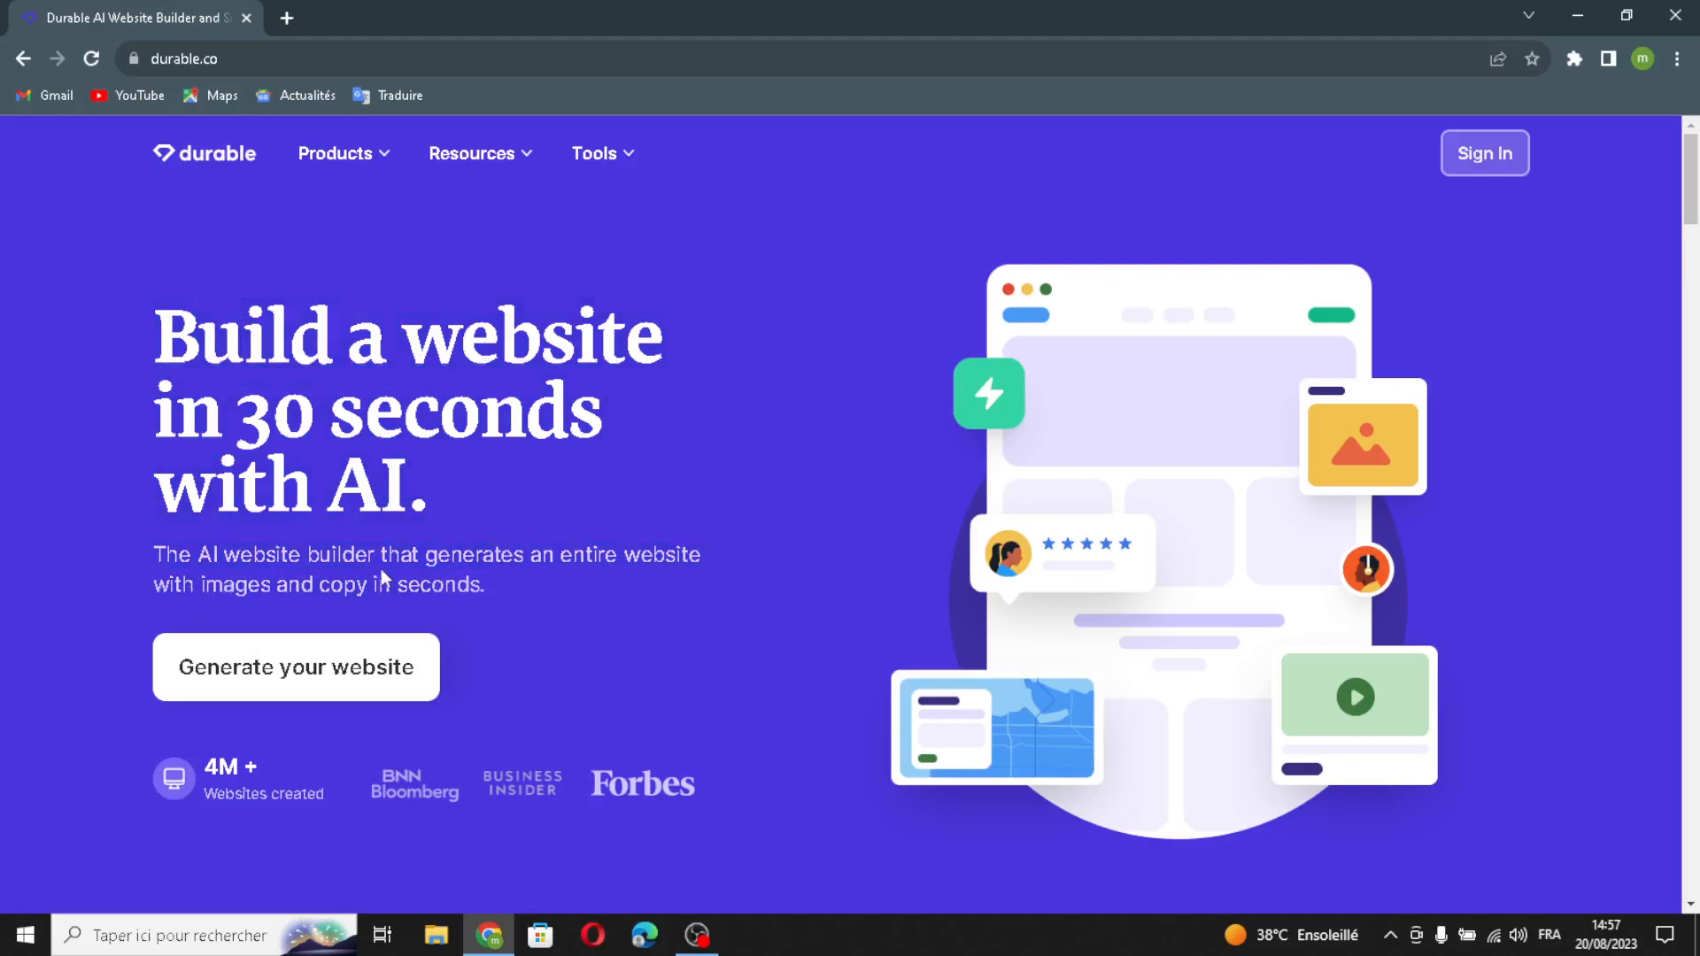
left_click_drag(534, 545, 505, 588)
left_click(566, 706)
Sign in to Durable and start a new business named WanderPlan Pro
left_click(1484, 154)
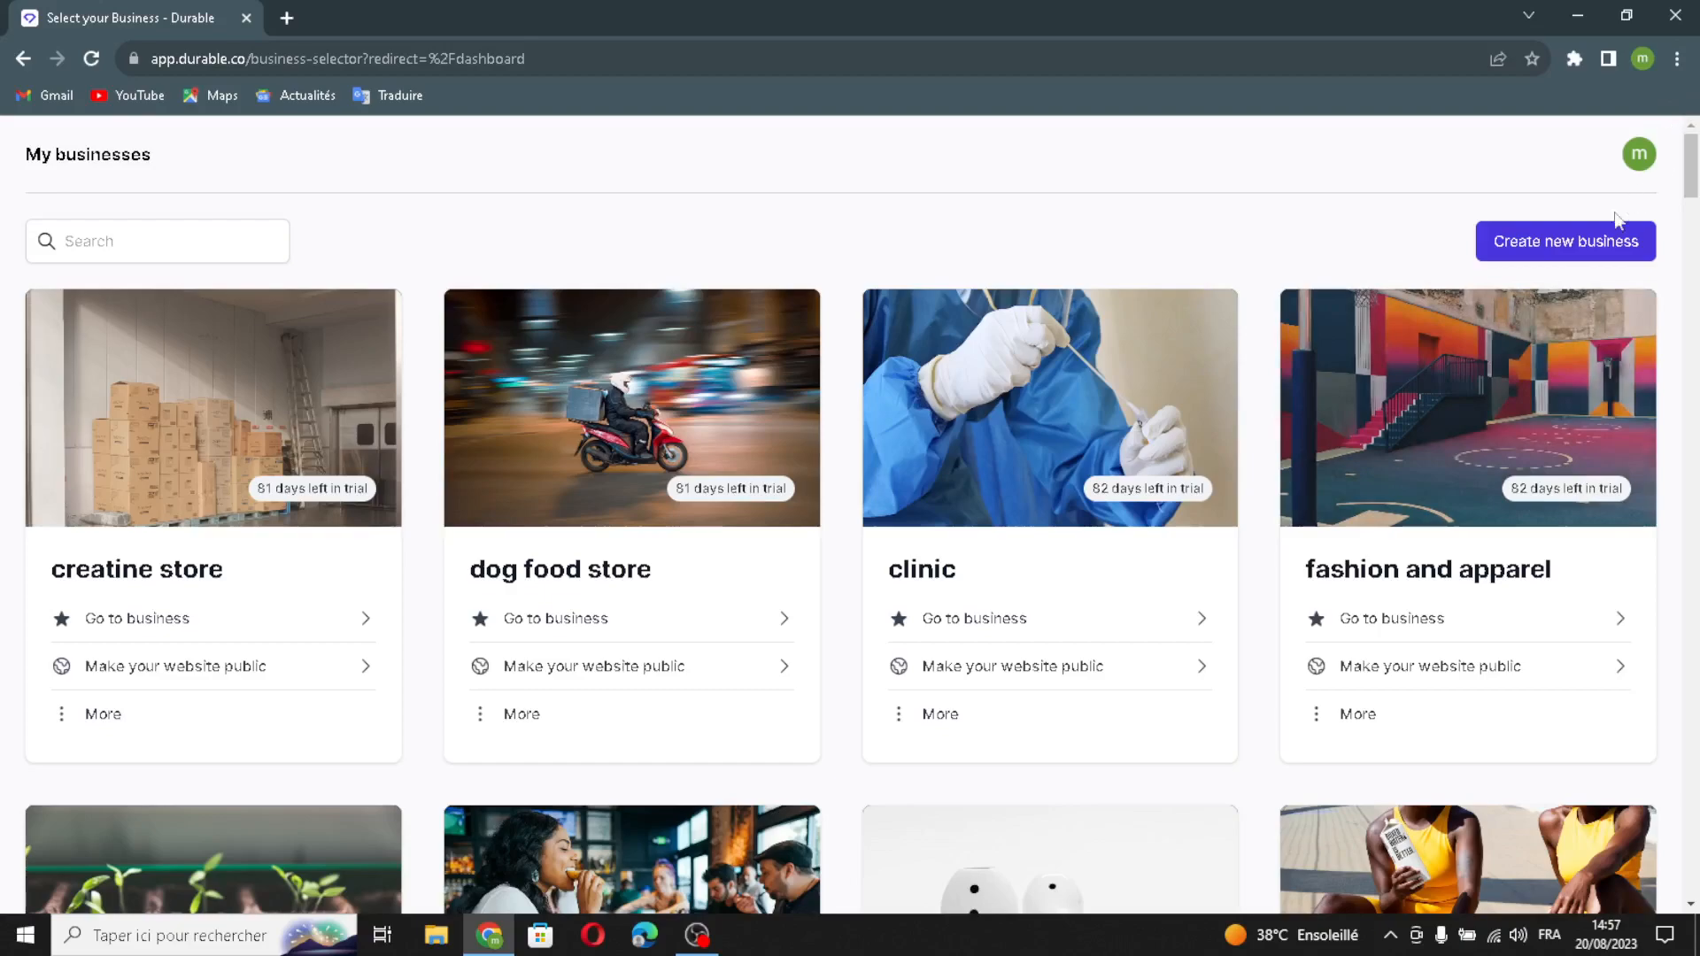
left_click(1564, 254)
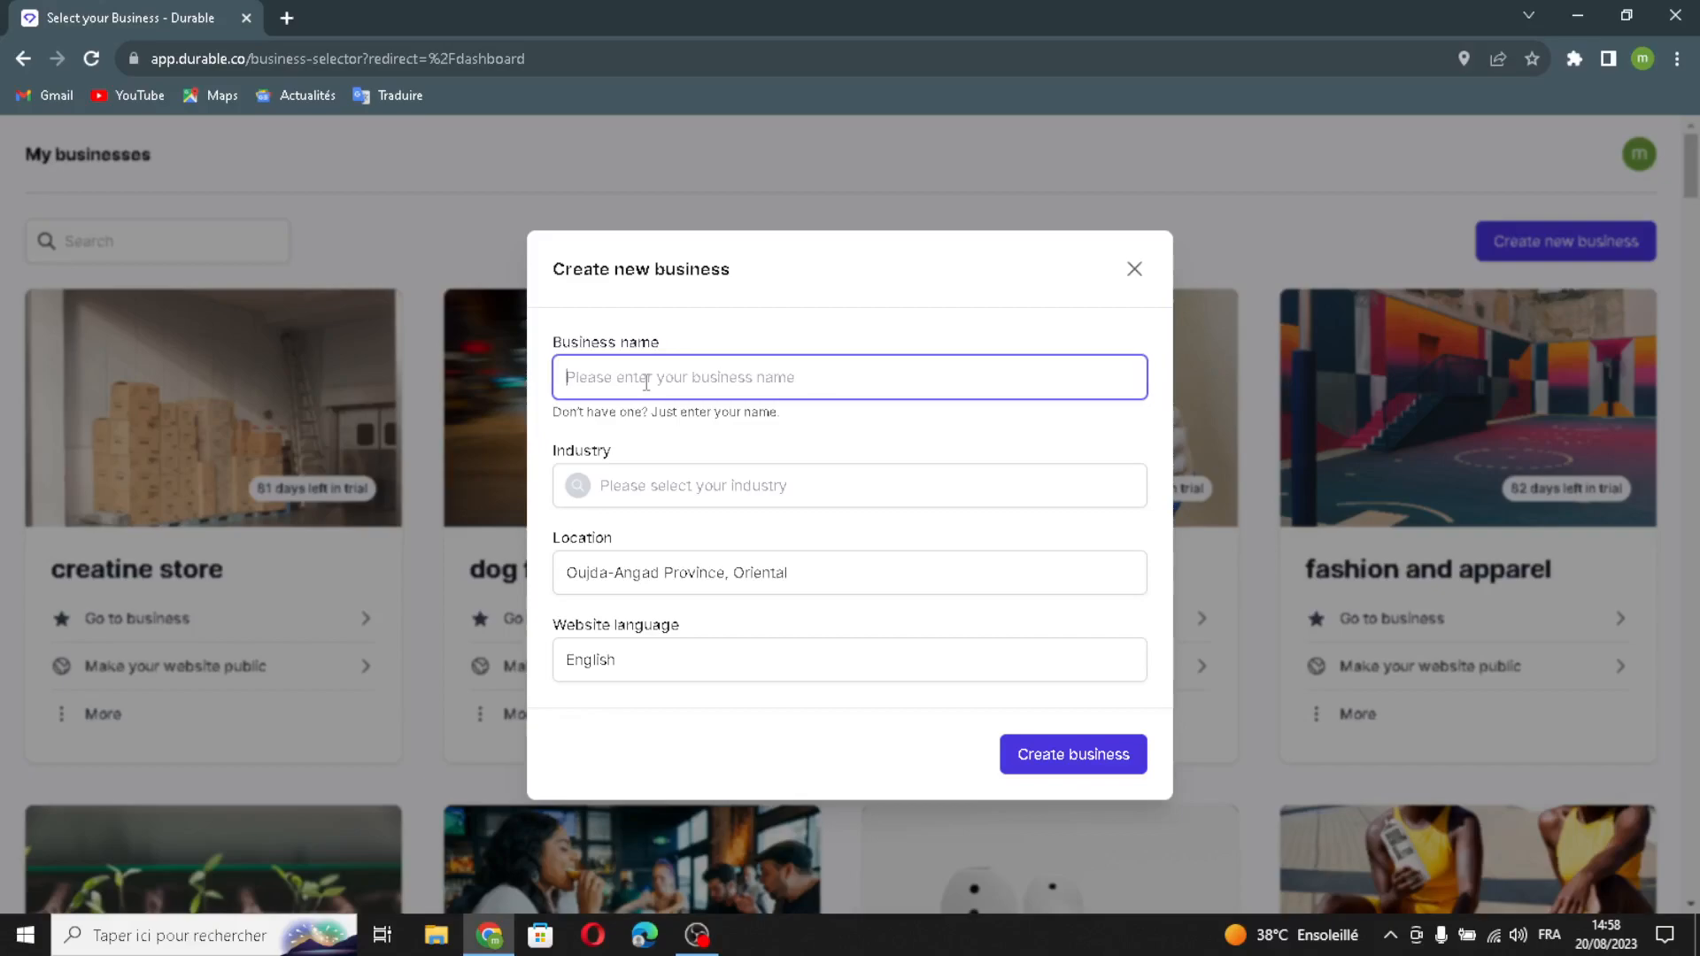
type("Wan")
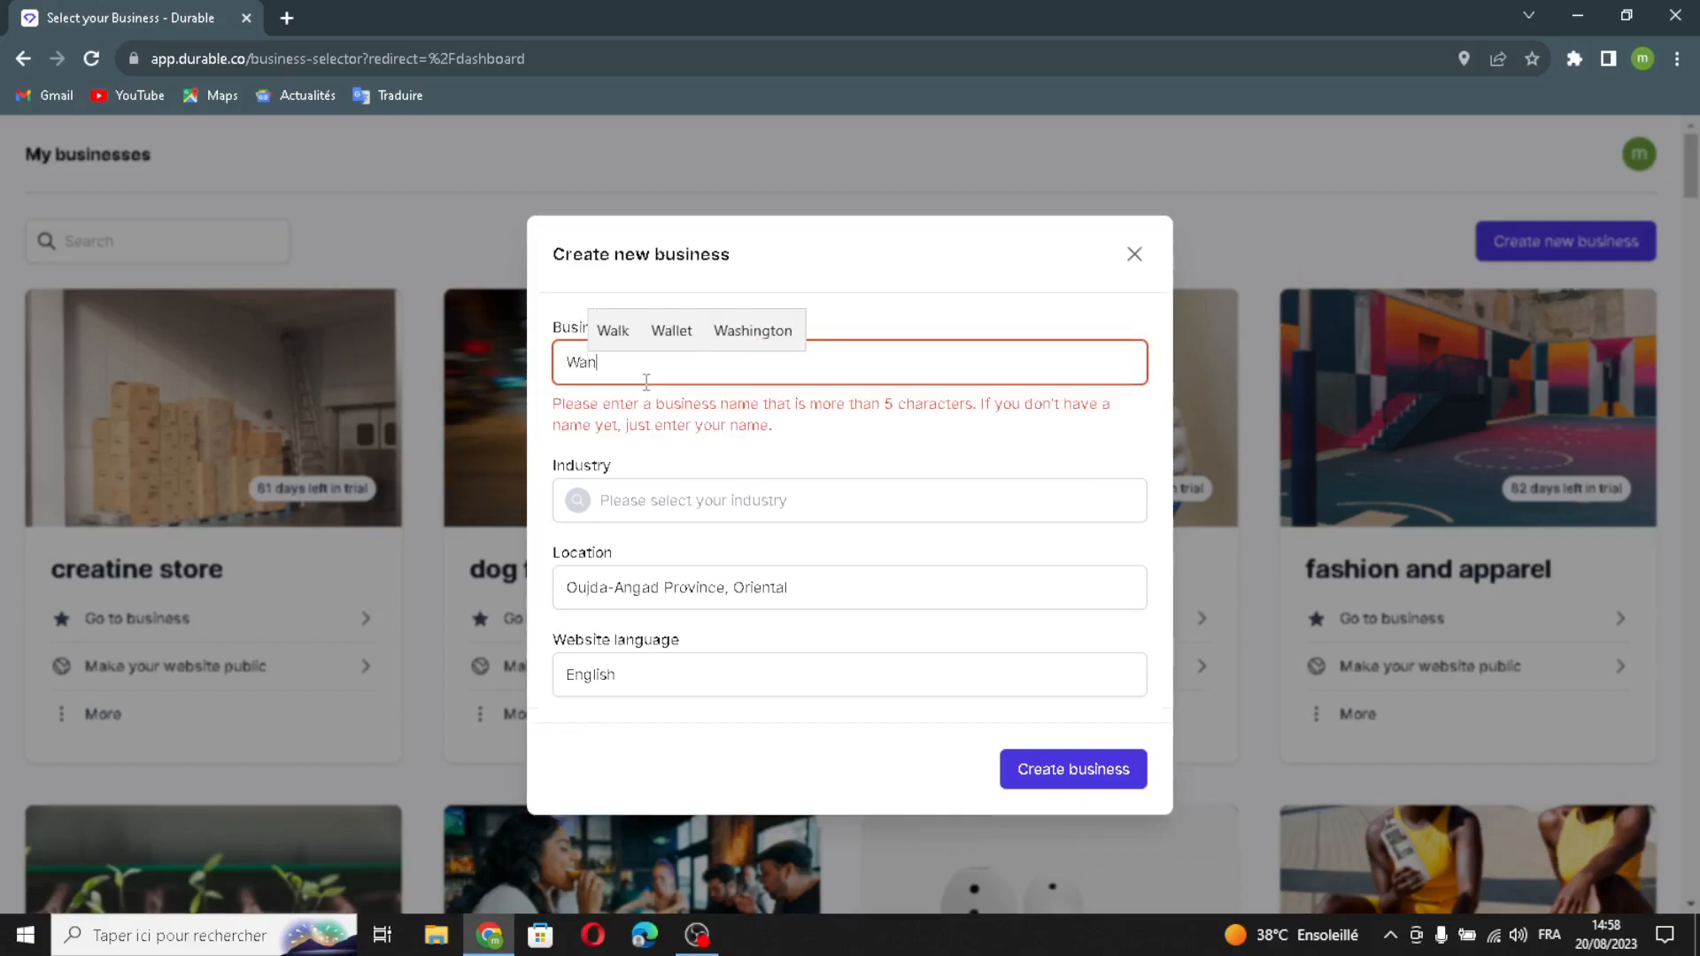
type("derPlan")
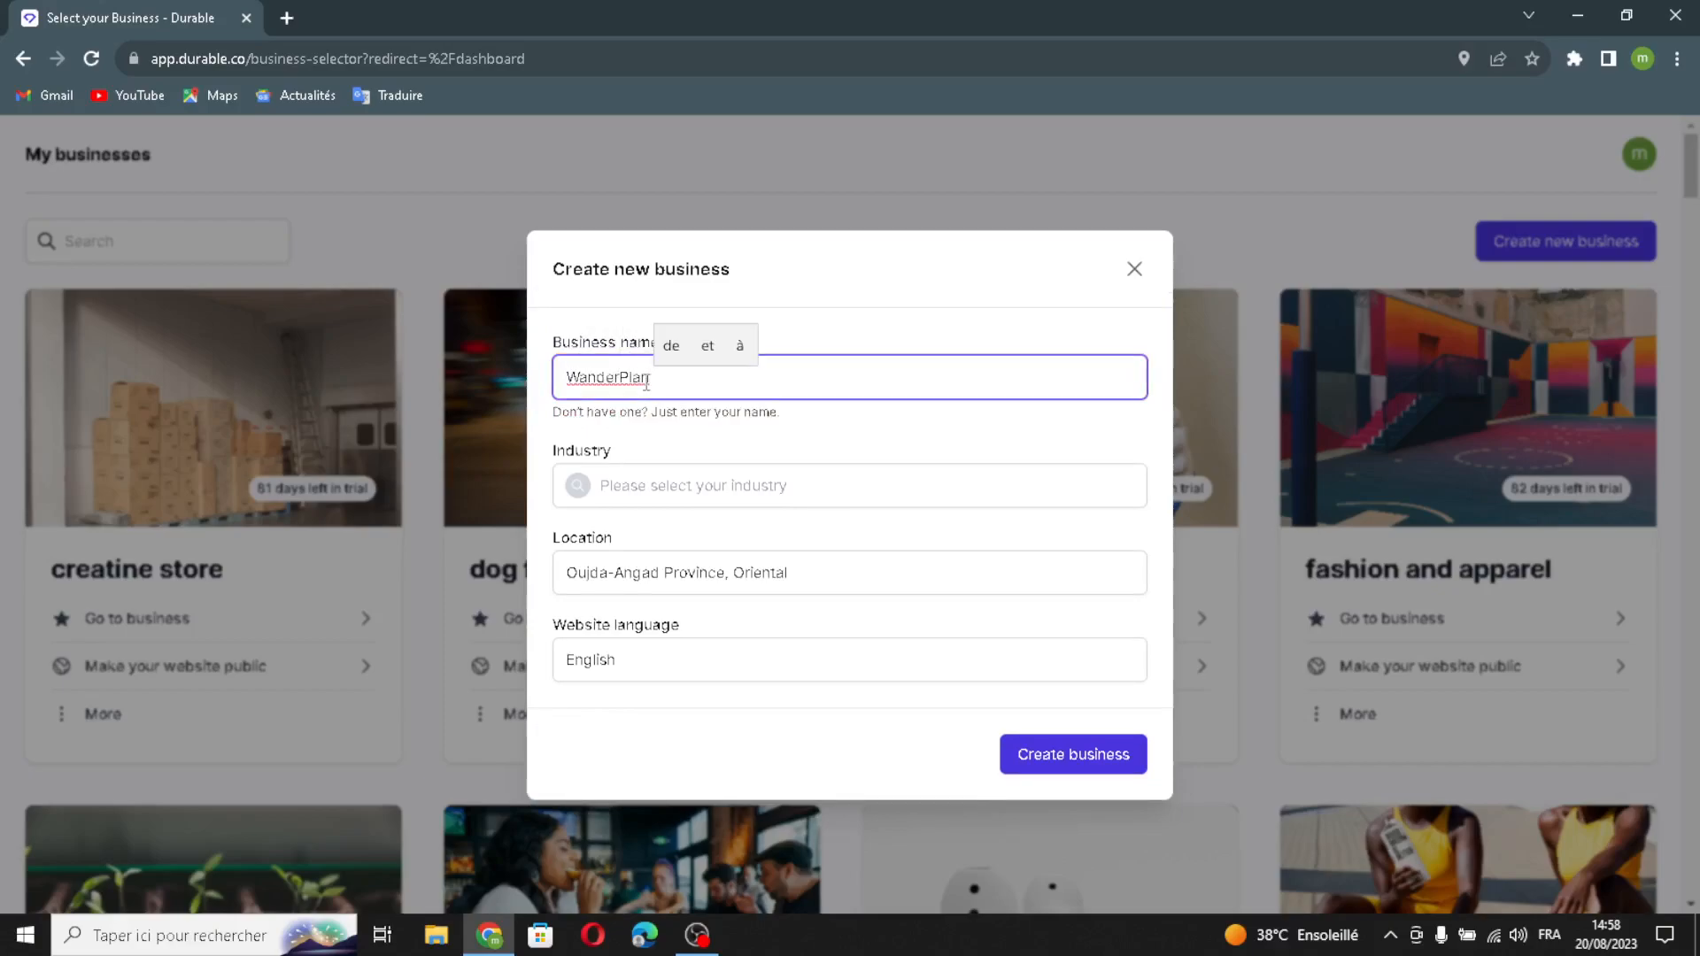
type(" Pro")
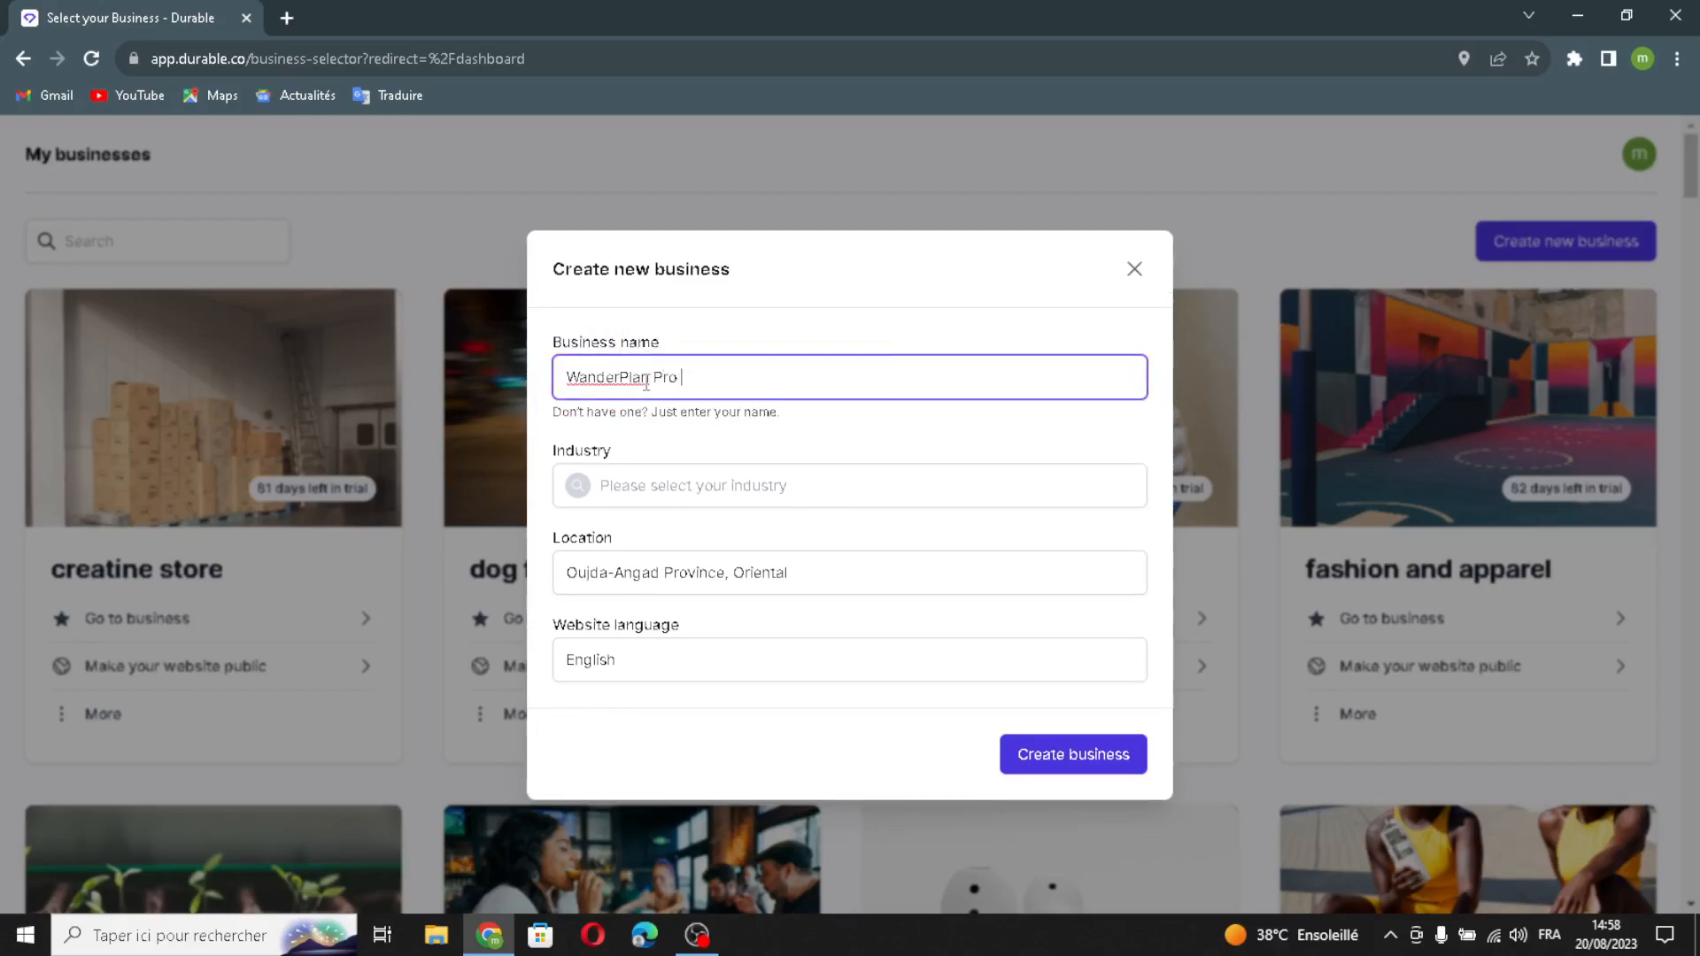
Set the industry to personalized travel planning and create the business
left_click(627, 501)
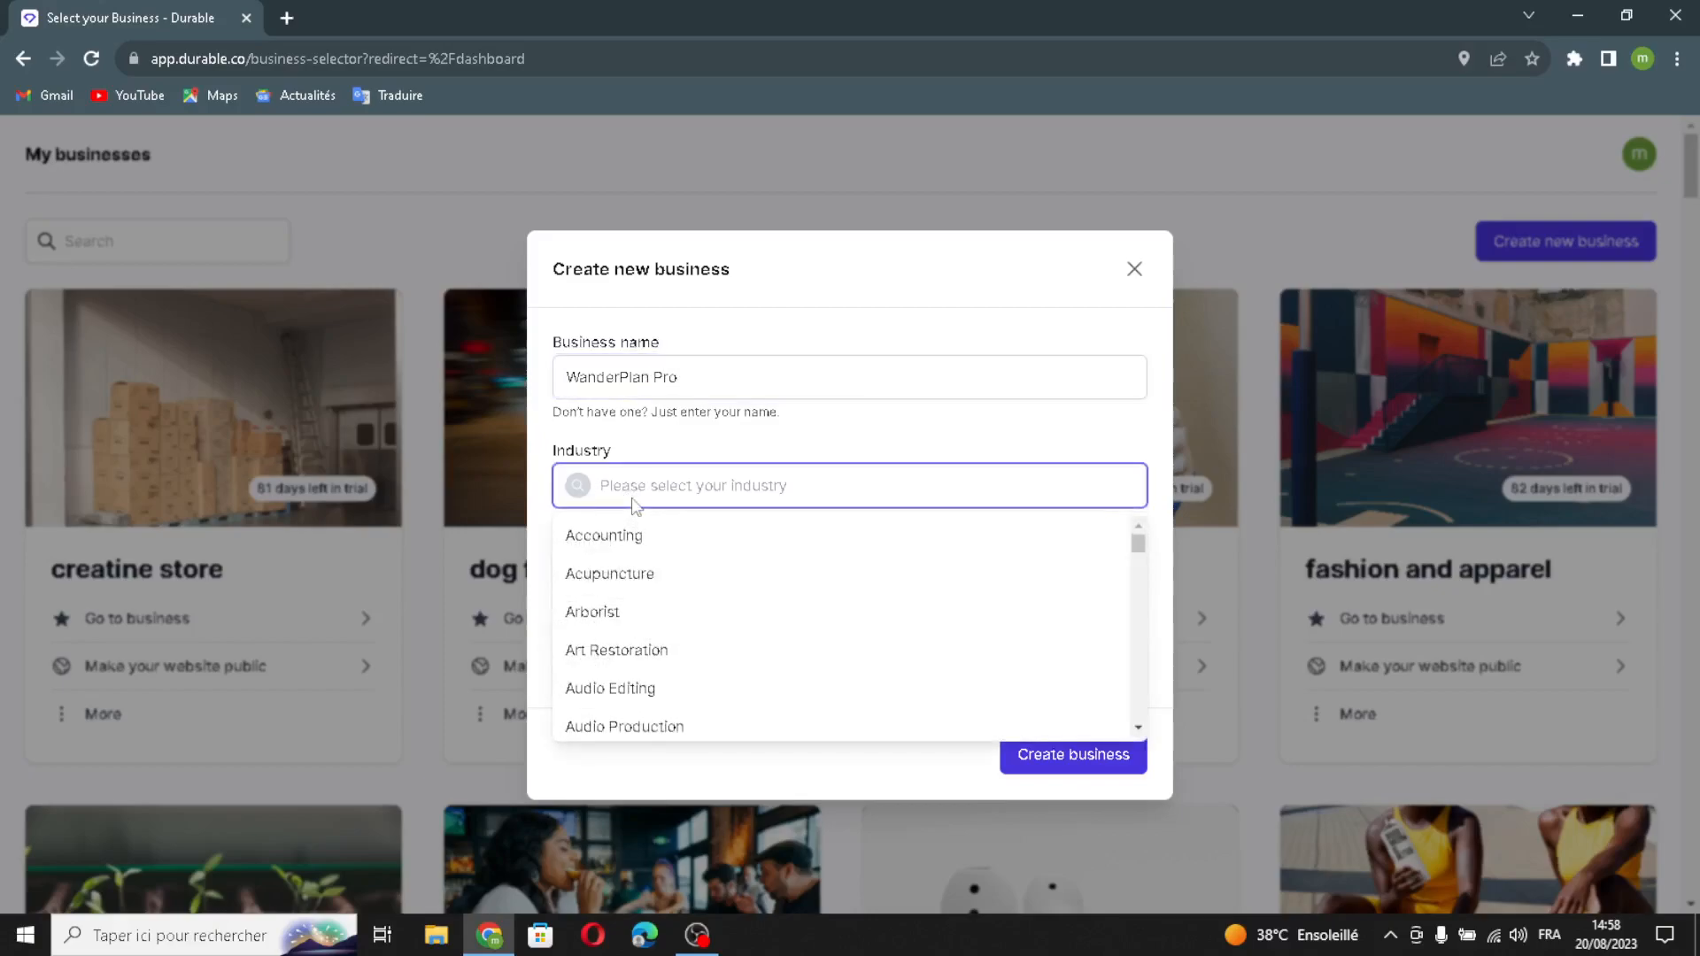
type("pers")
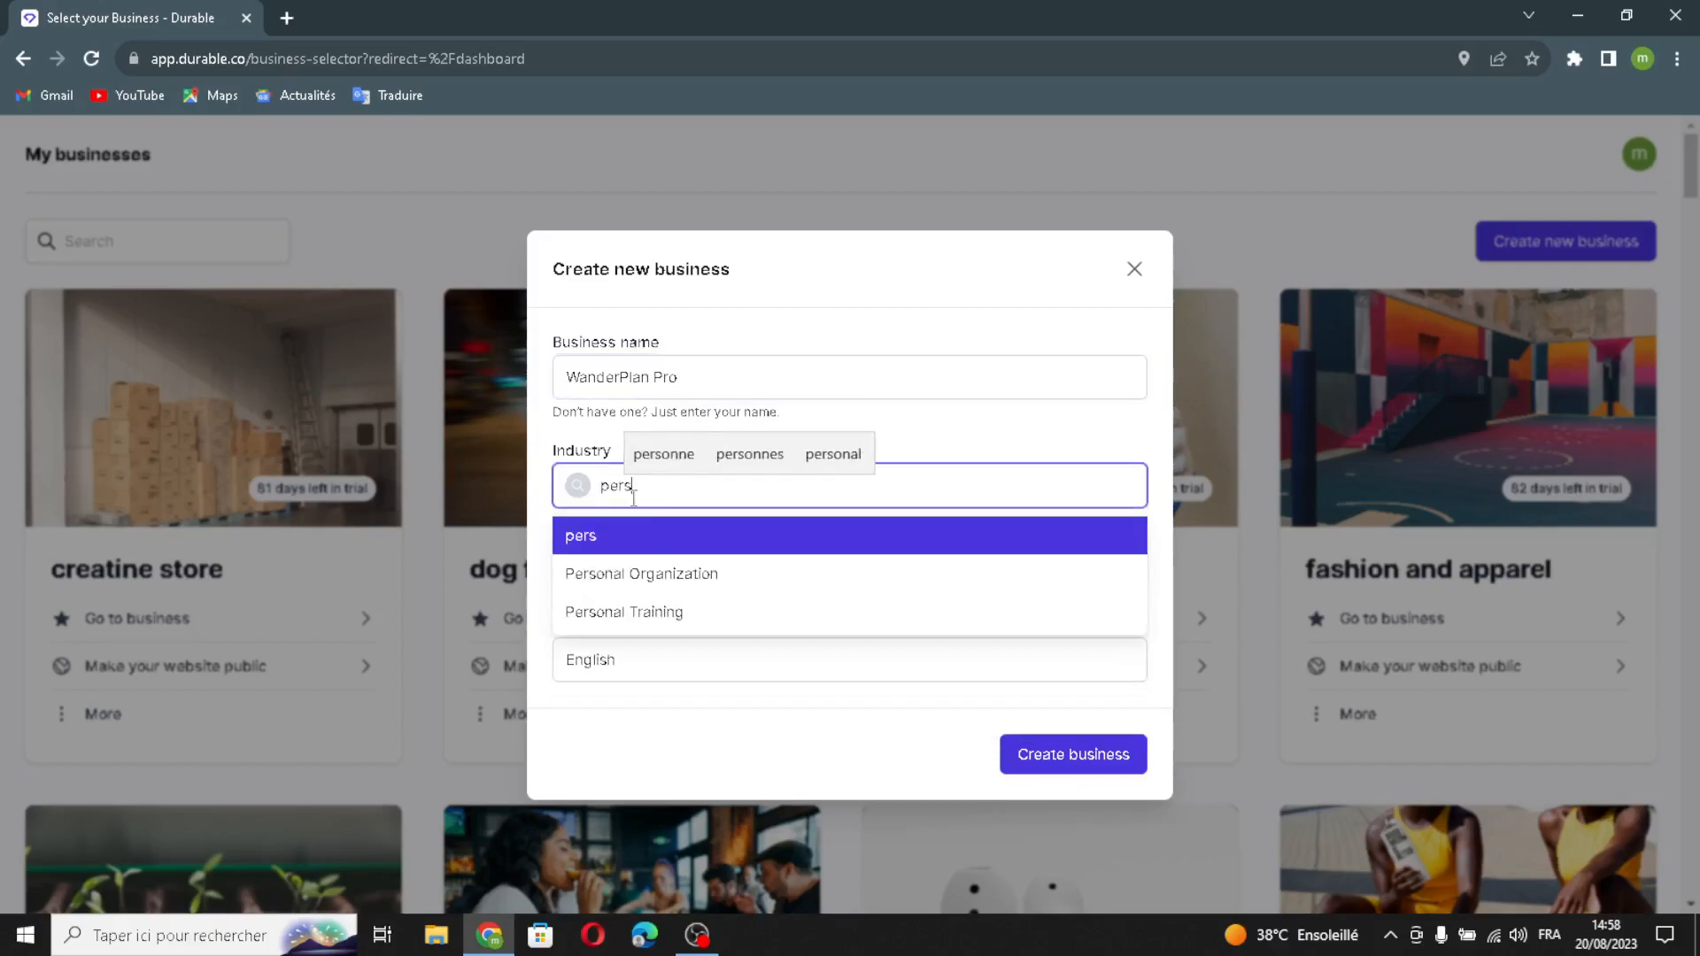
type("ona")
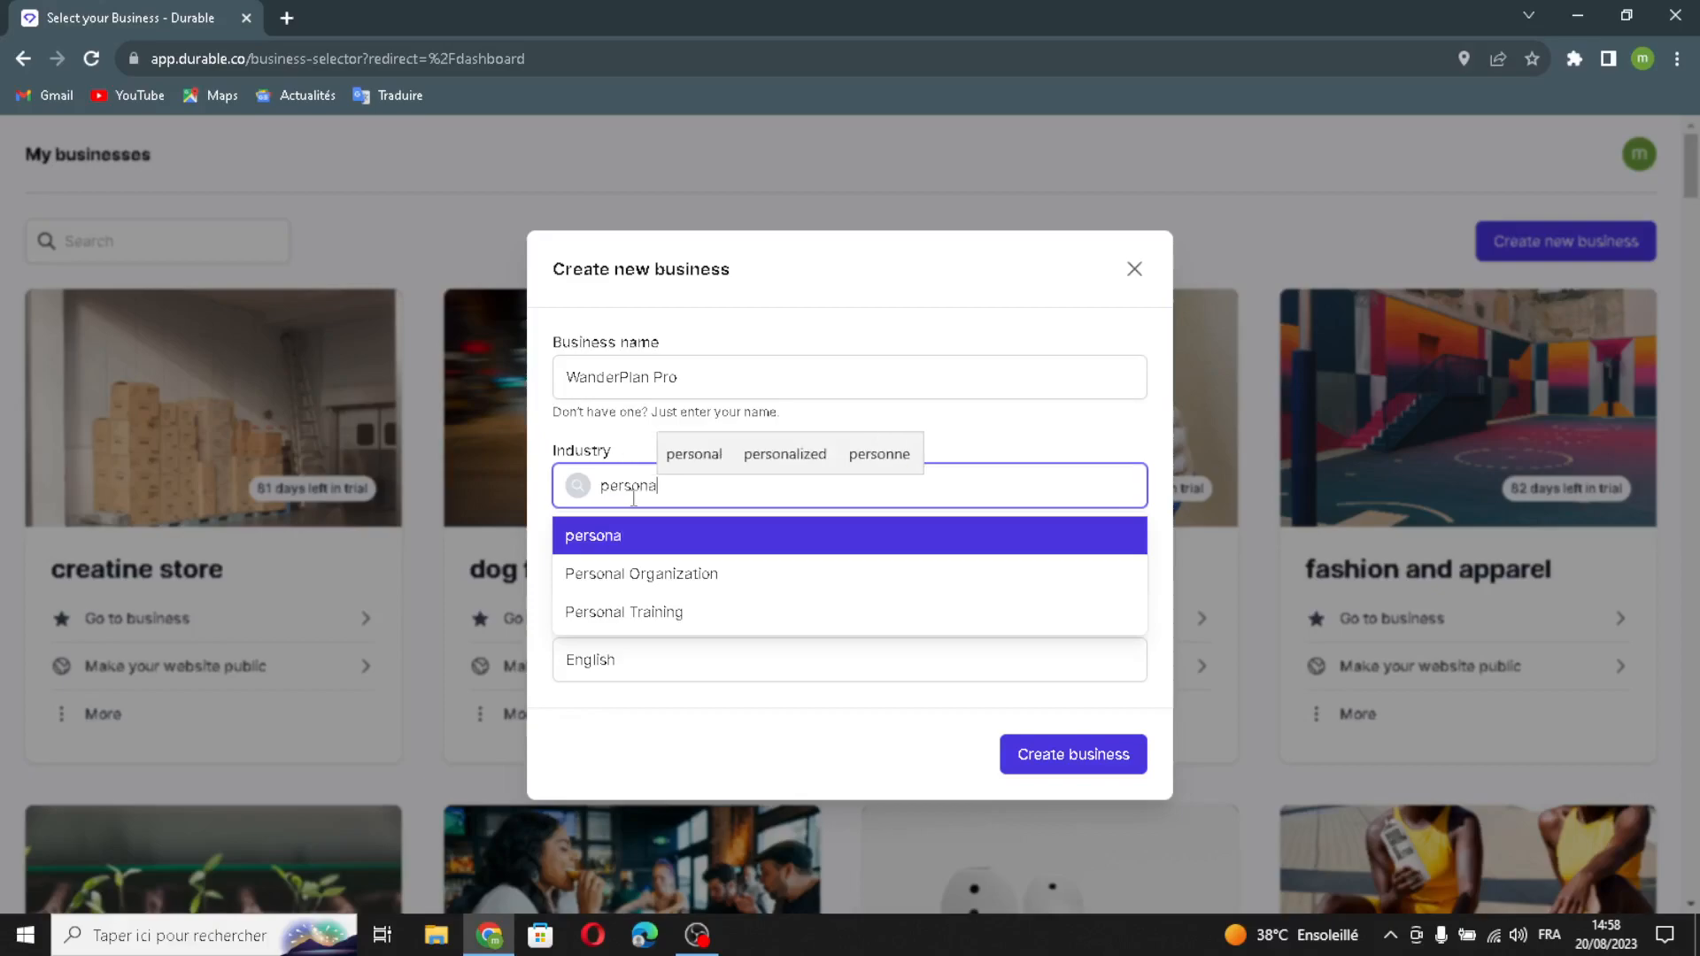
type("lized ")
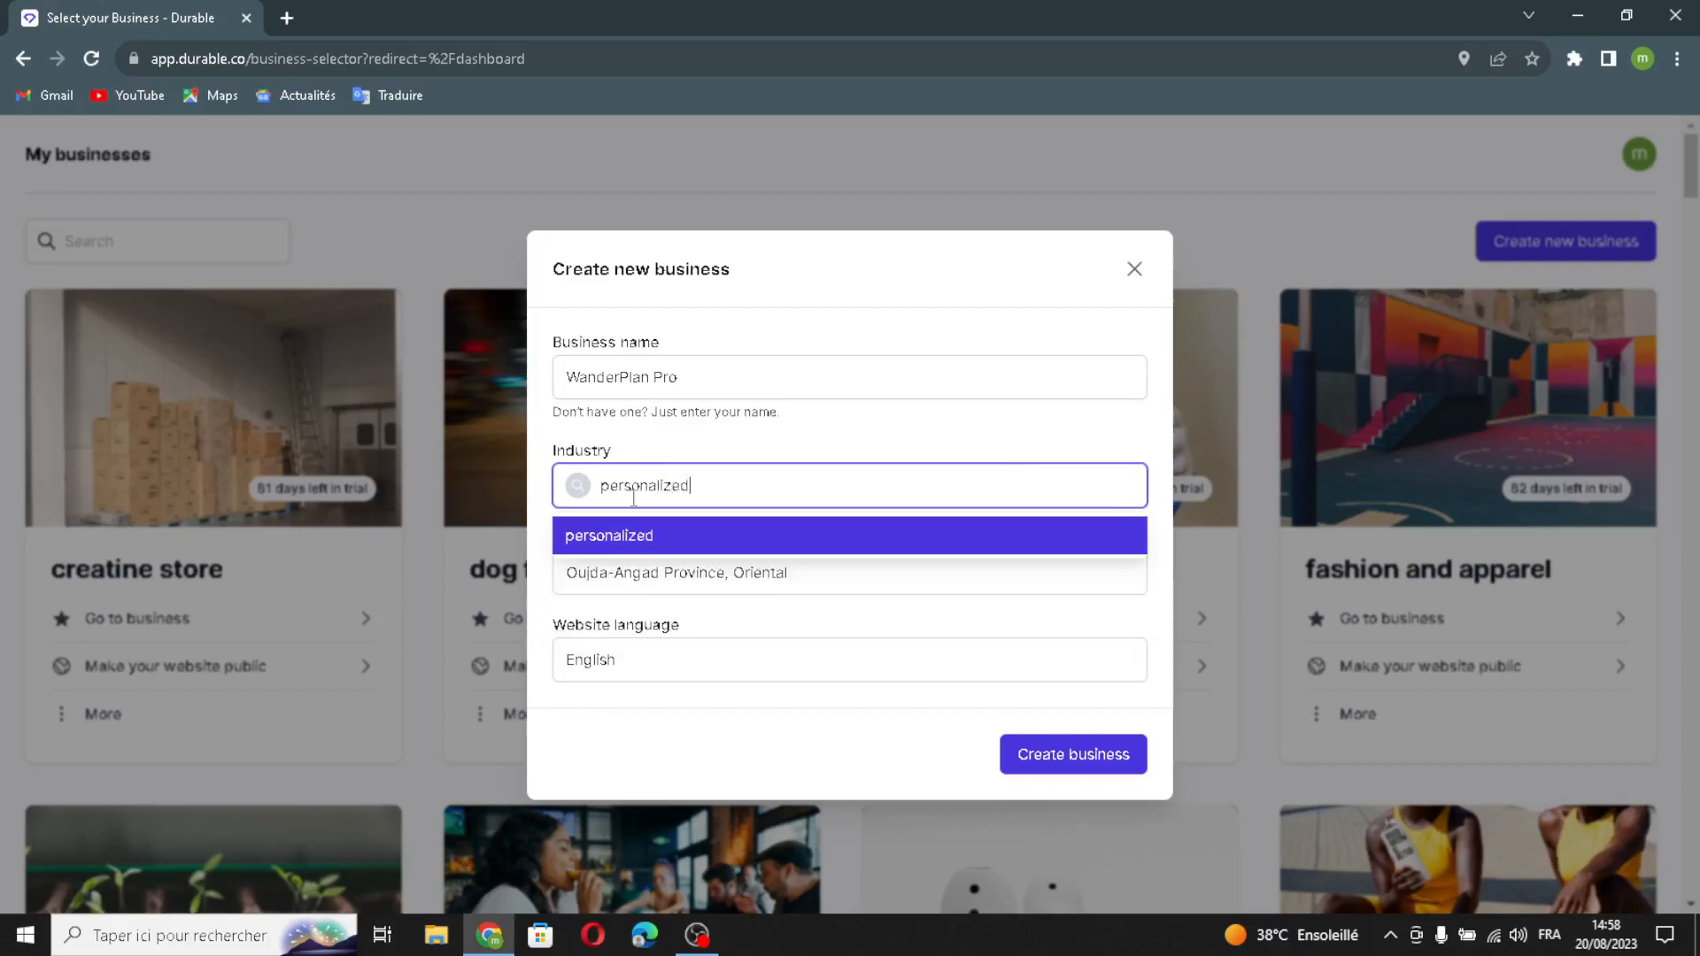
type("tr")
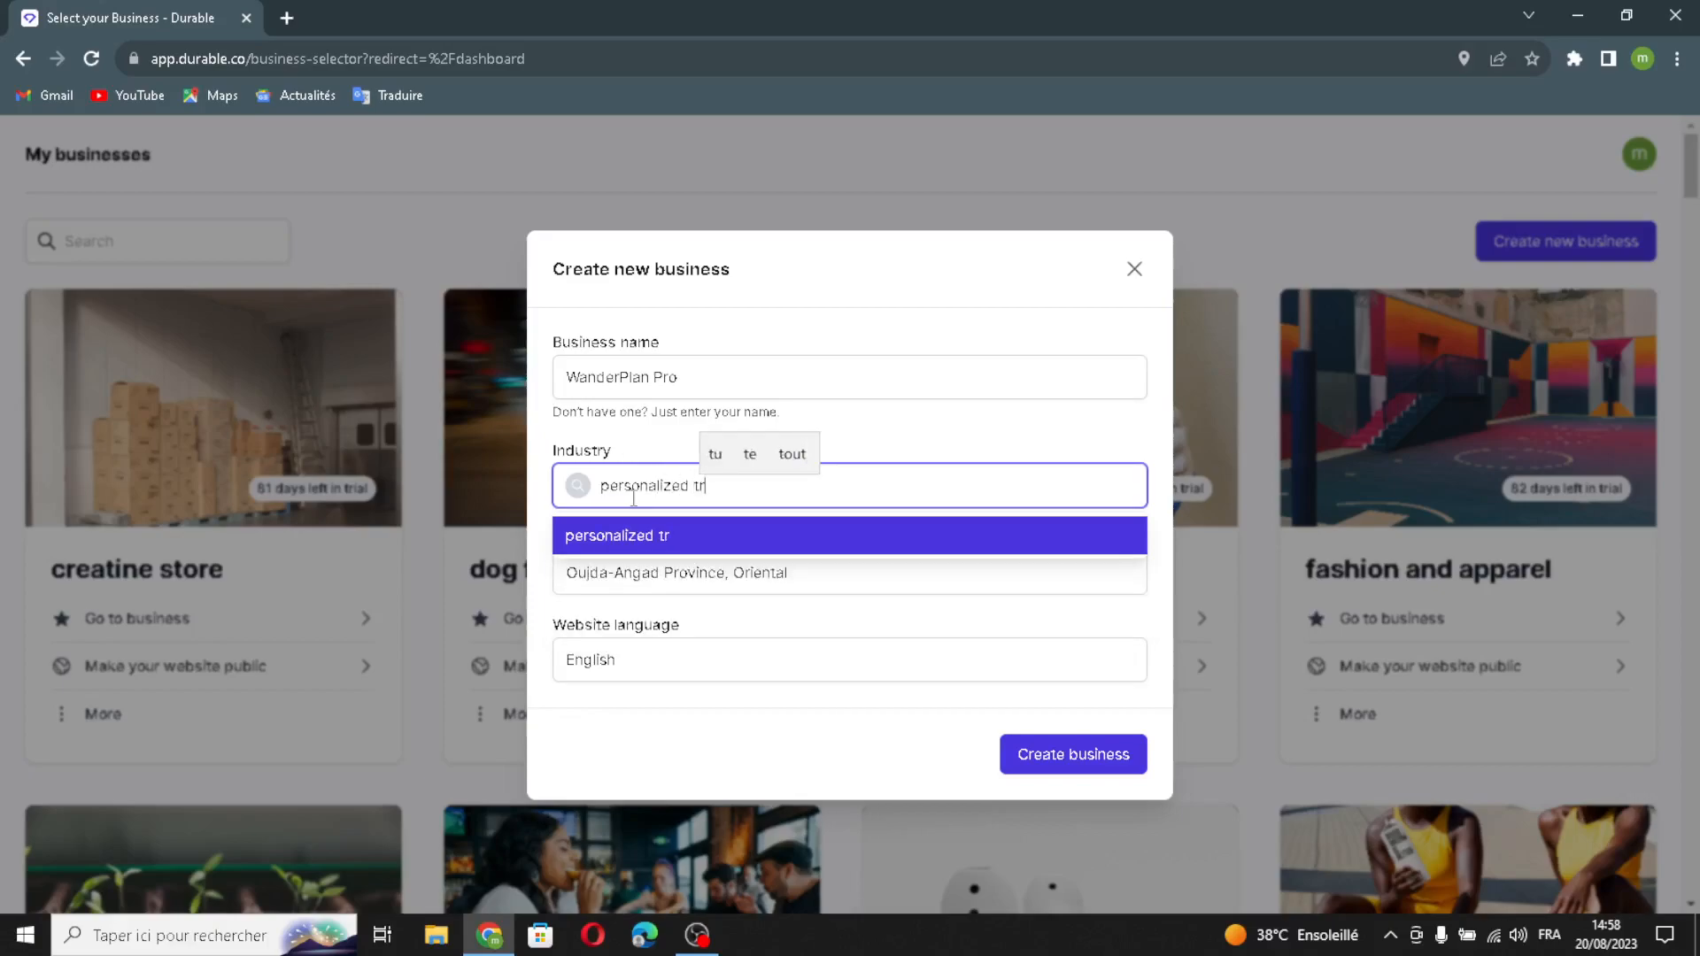
type("avel ")
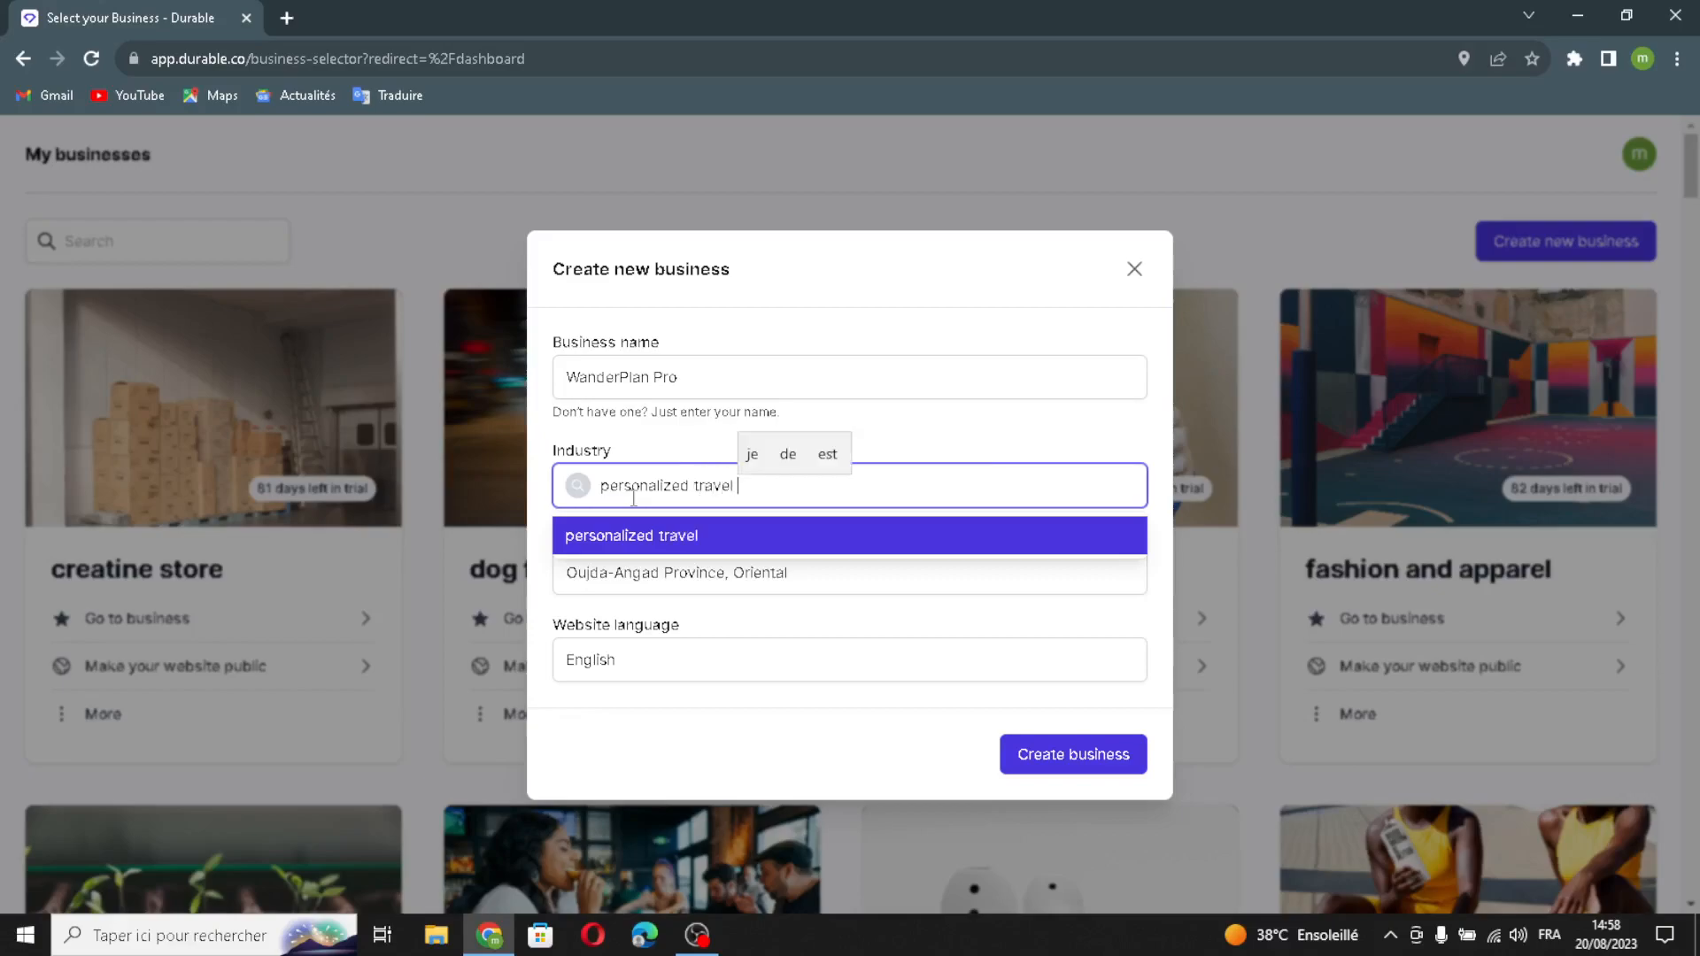
type("planning")
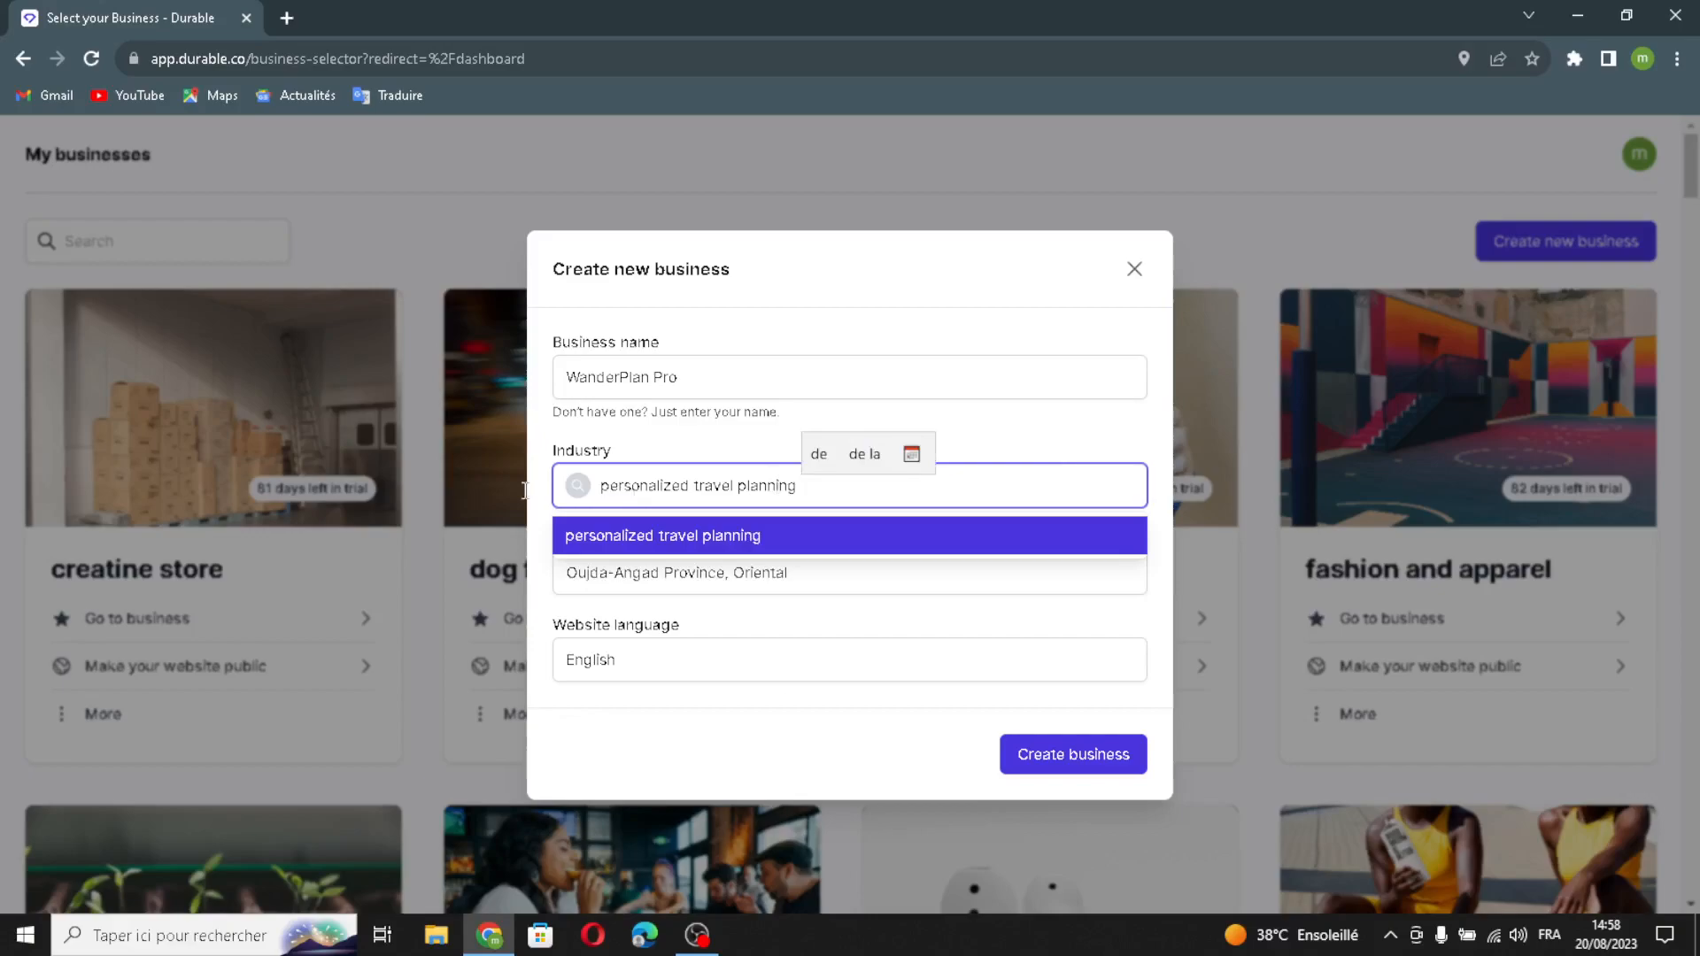
left_click(587, 740)
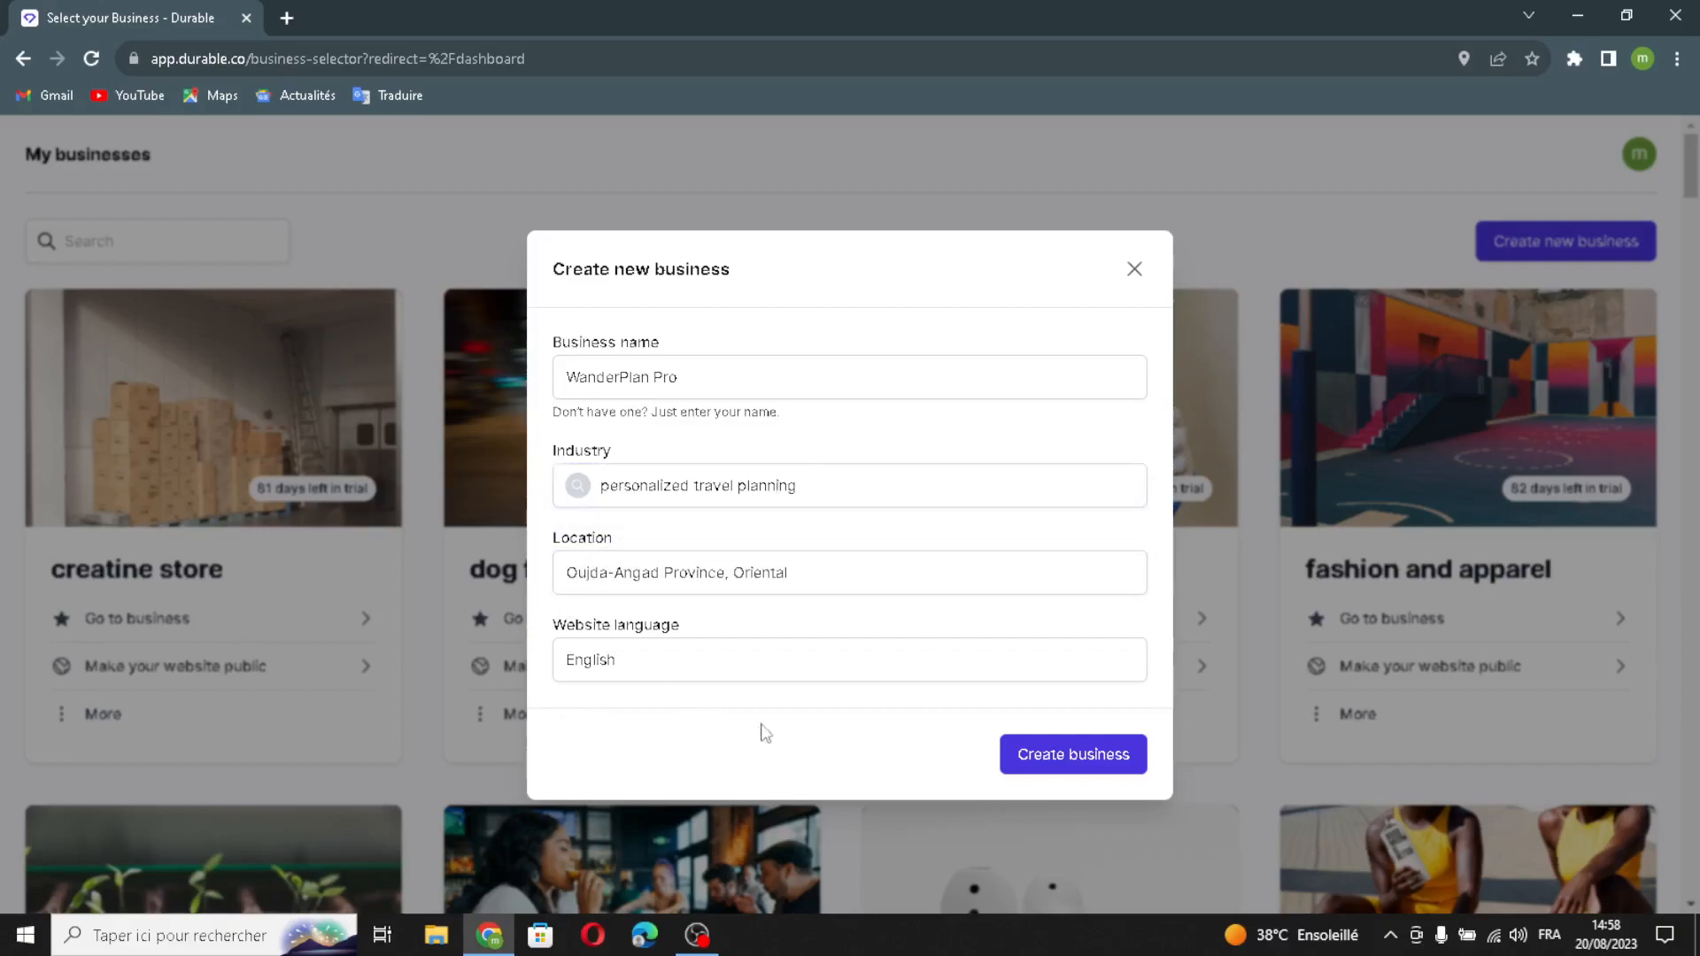
left_click(1020, 760)
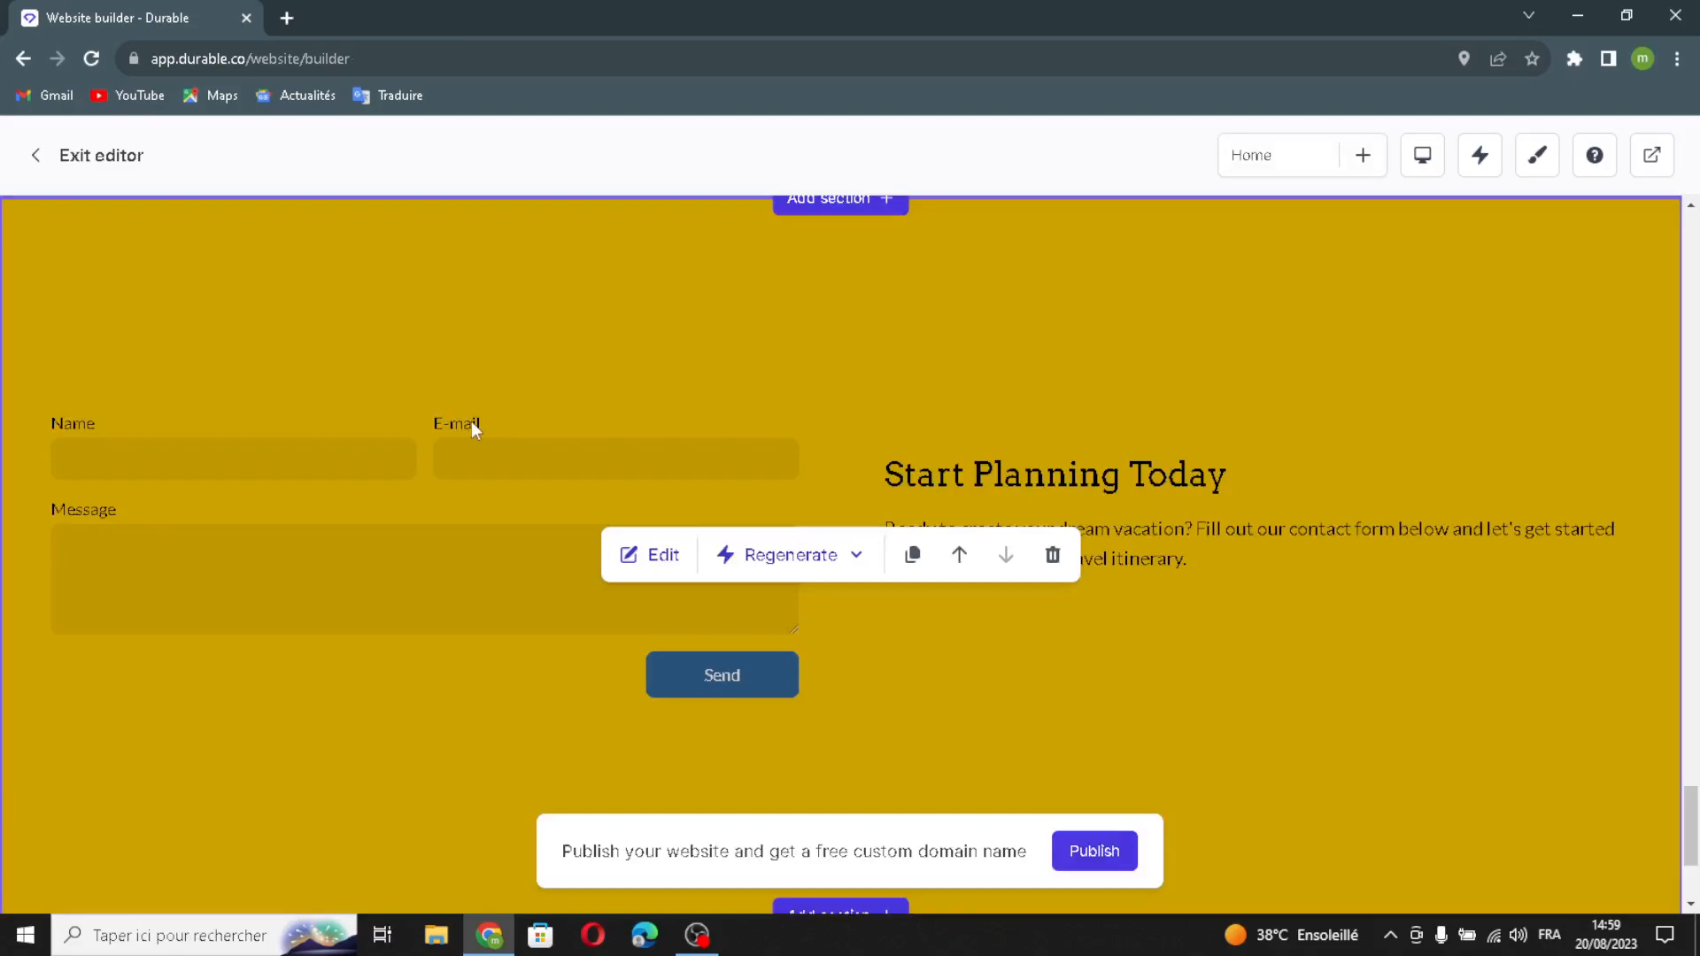
Open the website header for editing and turn on the option that replaces the company name with a logo
scroll(471, 422, "up", 10)
scroll(456, 410, "up", 15)
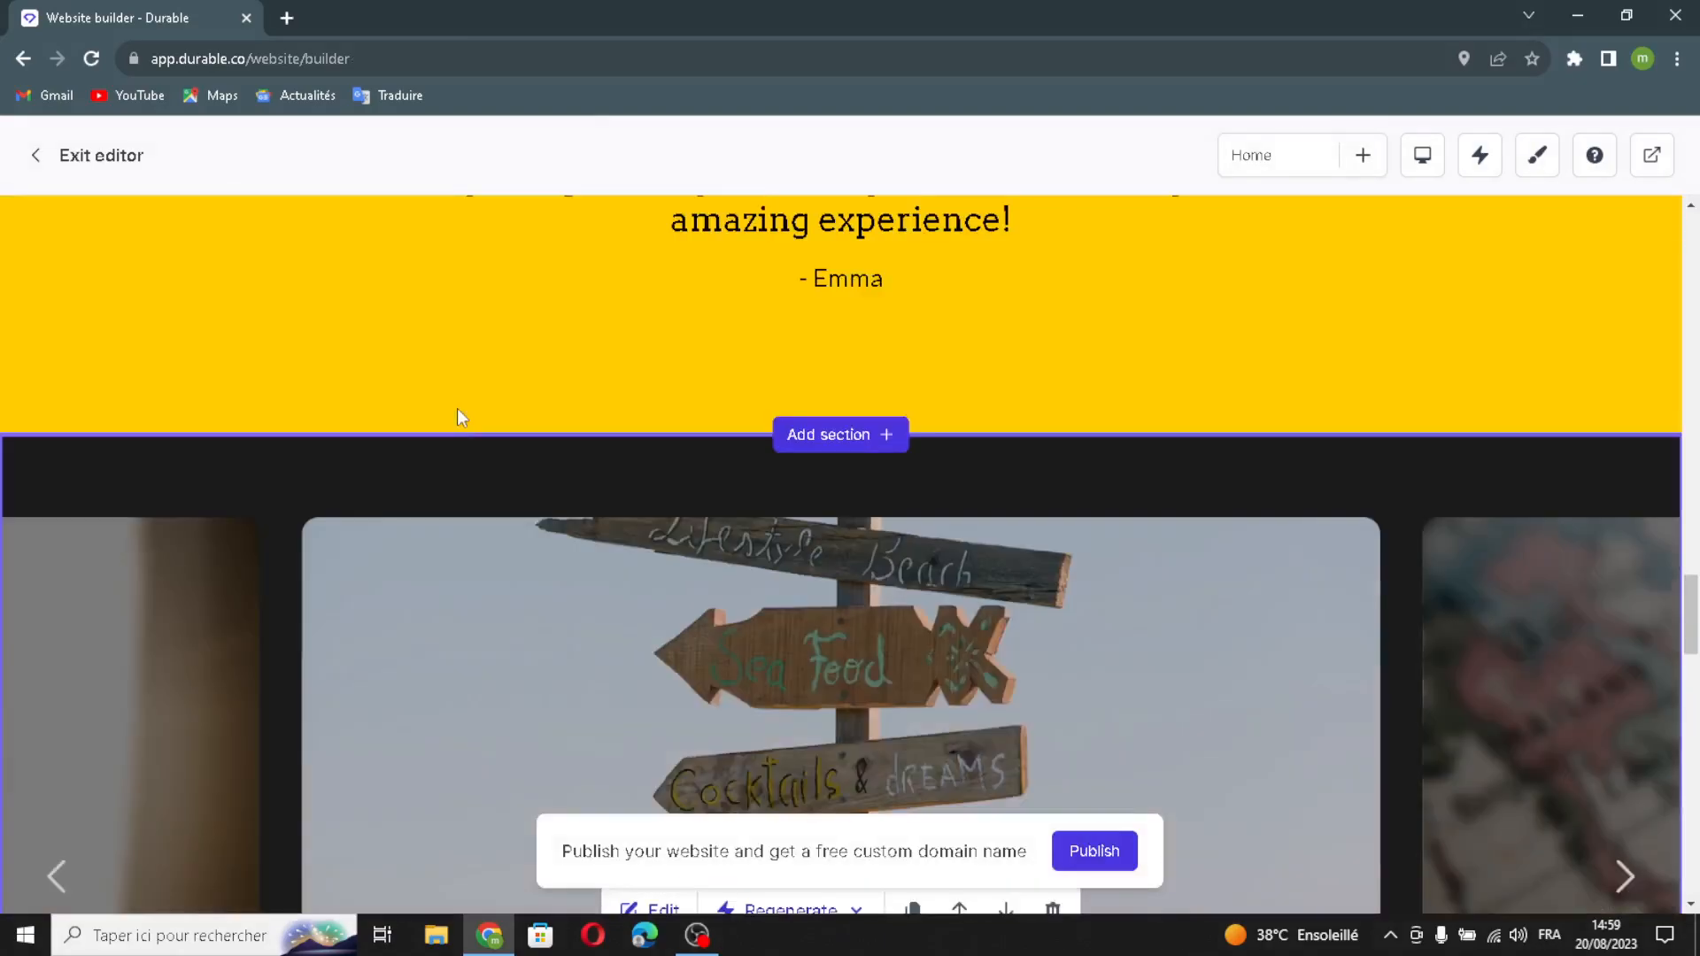
scroll(486, 395, "up", 5)
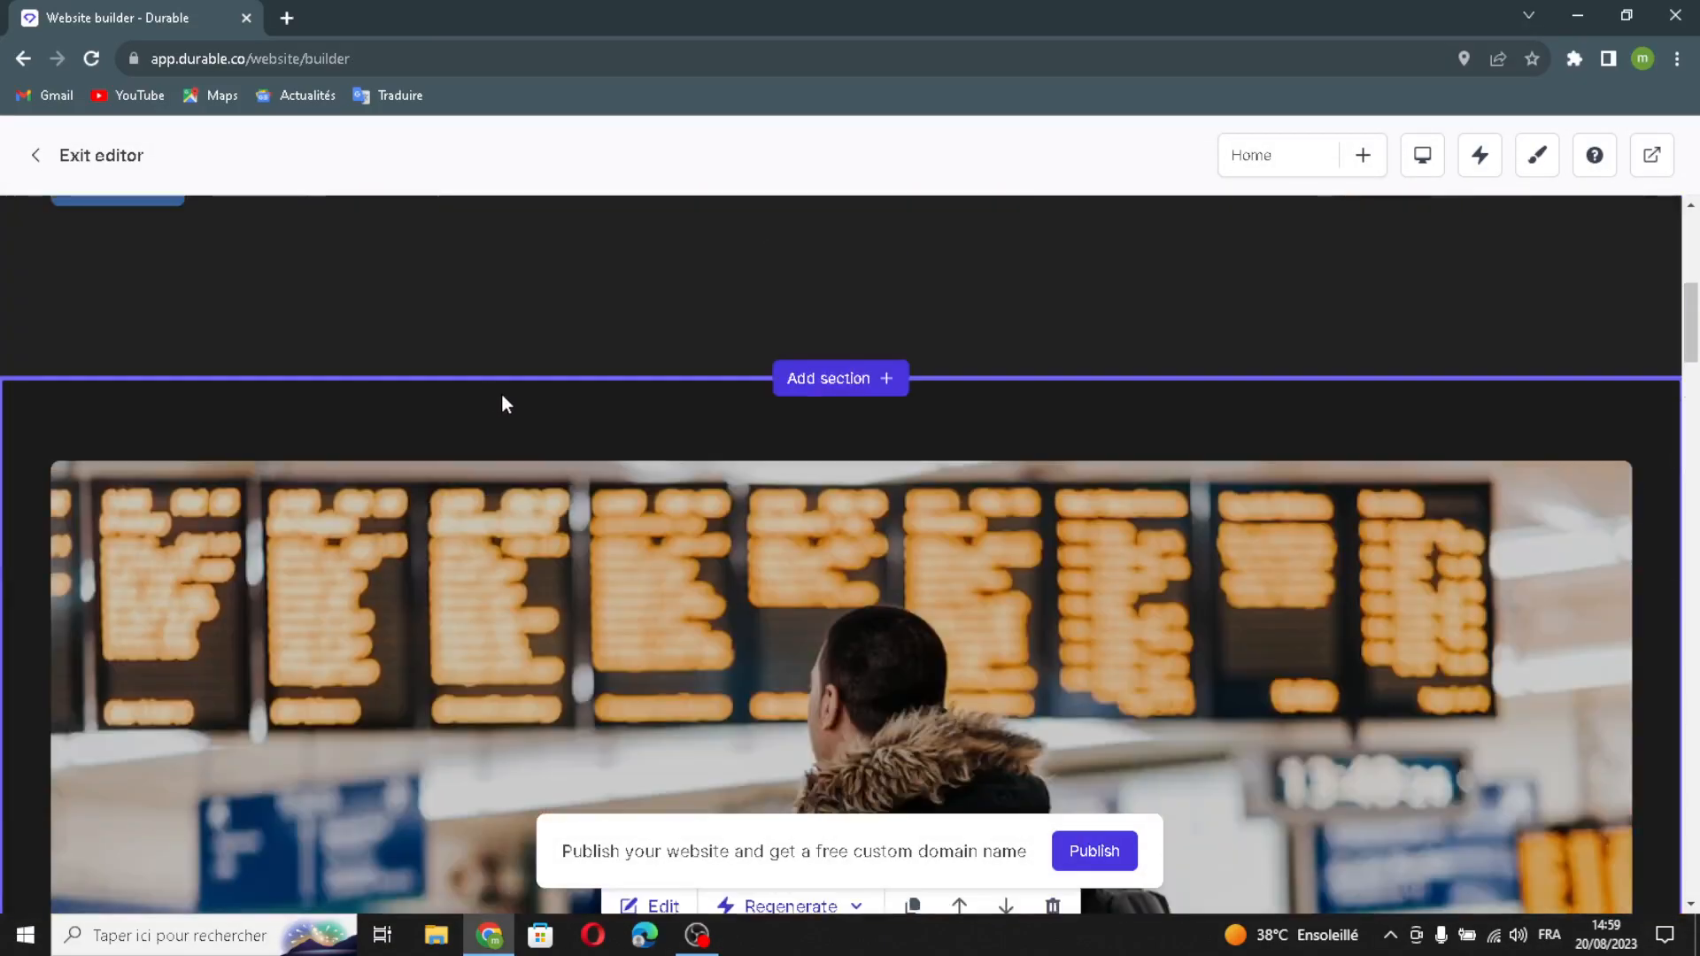
mouse_move(721, 244)
left_click(801, 251)
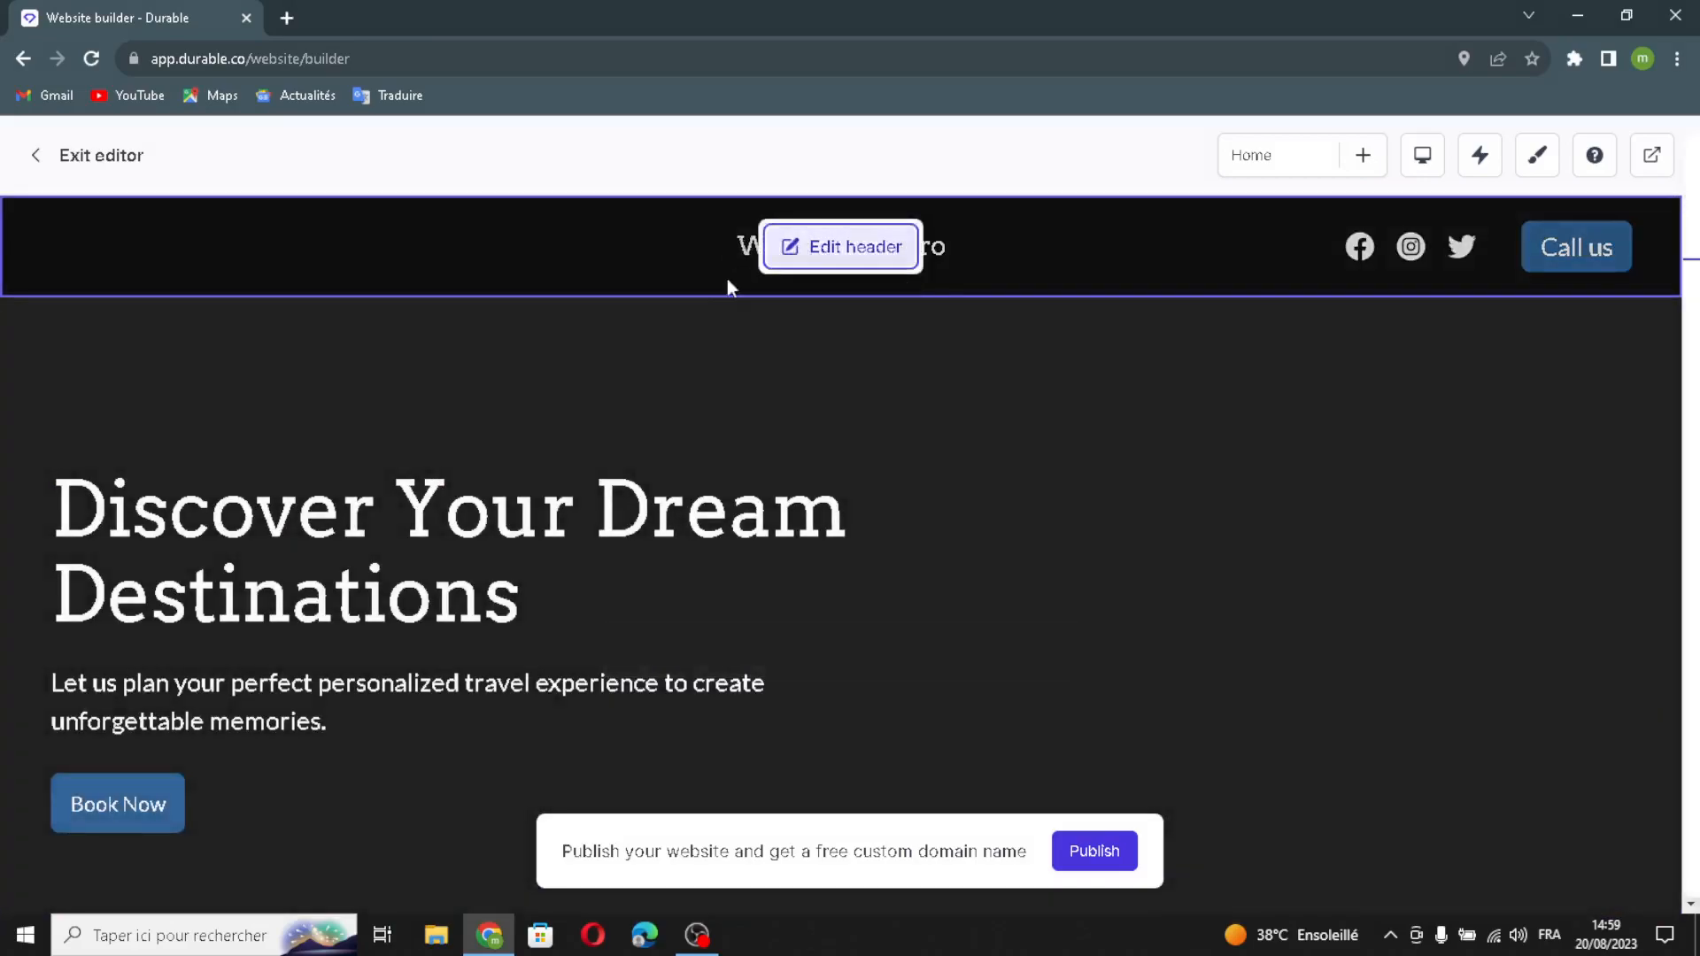
left_click(1450, 468)
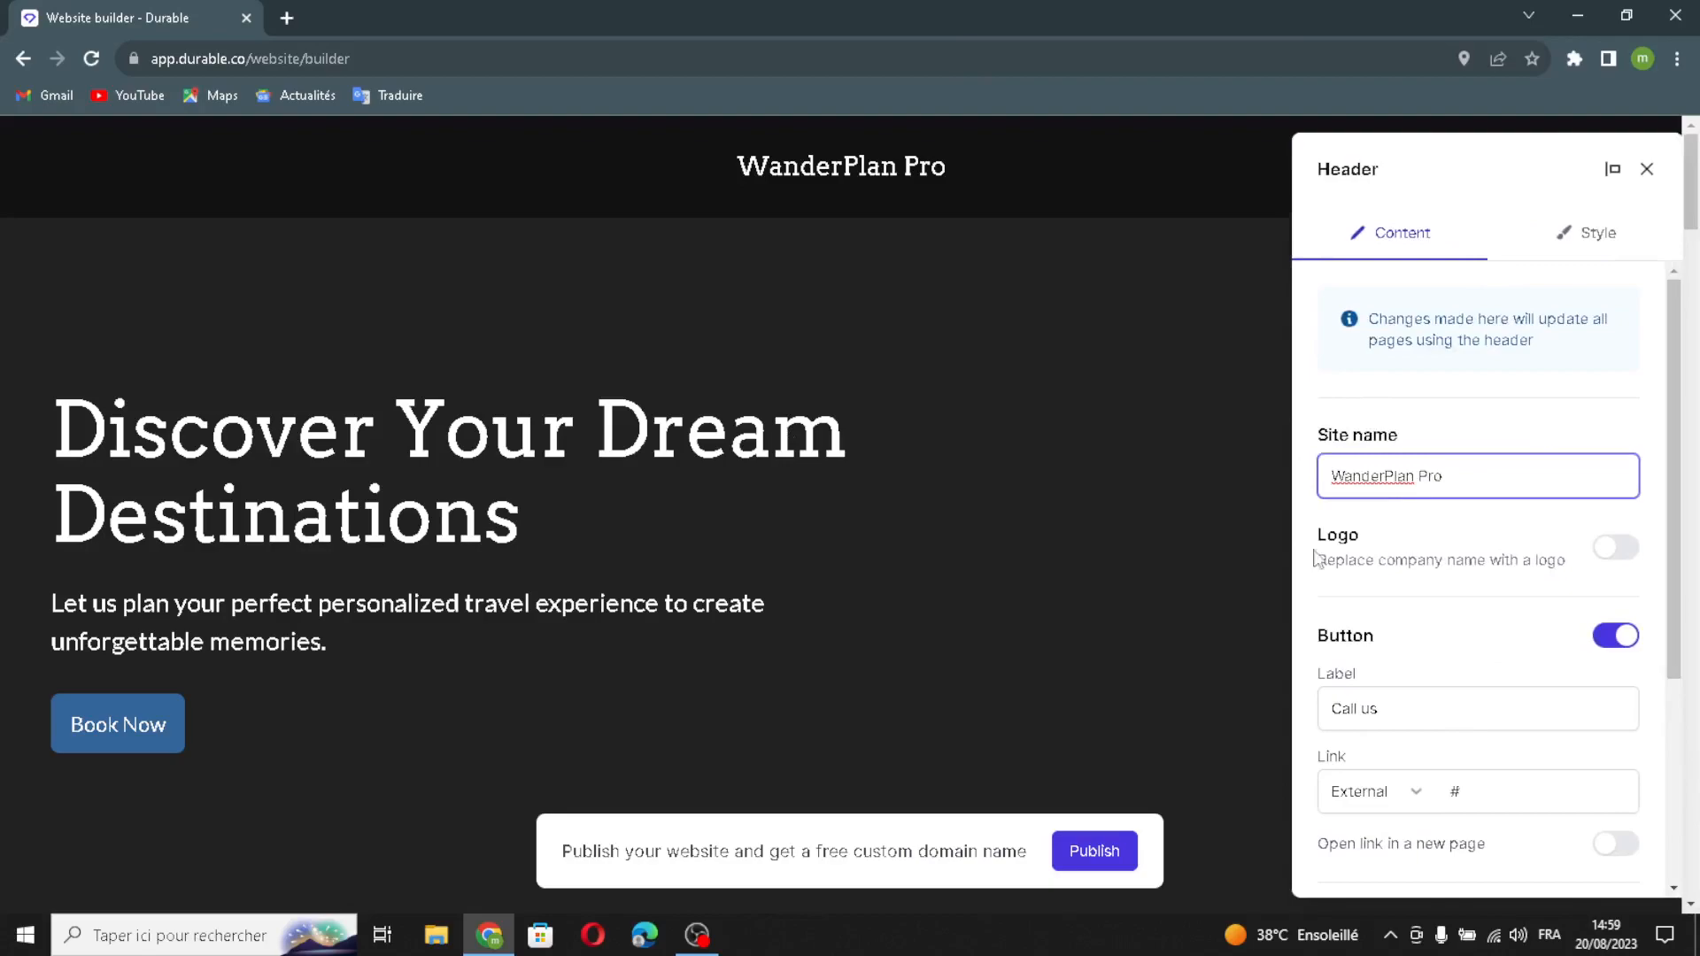
left_click(1618, 547)
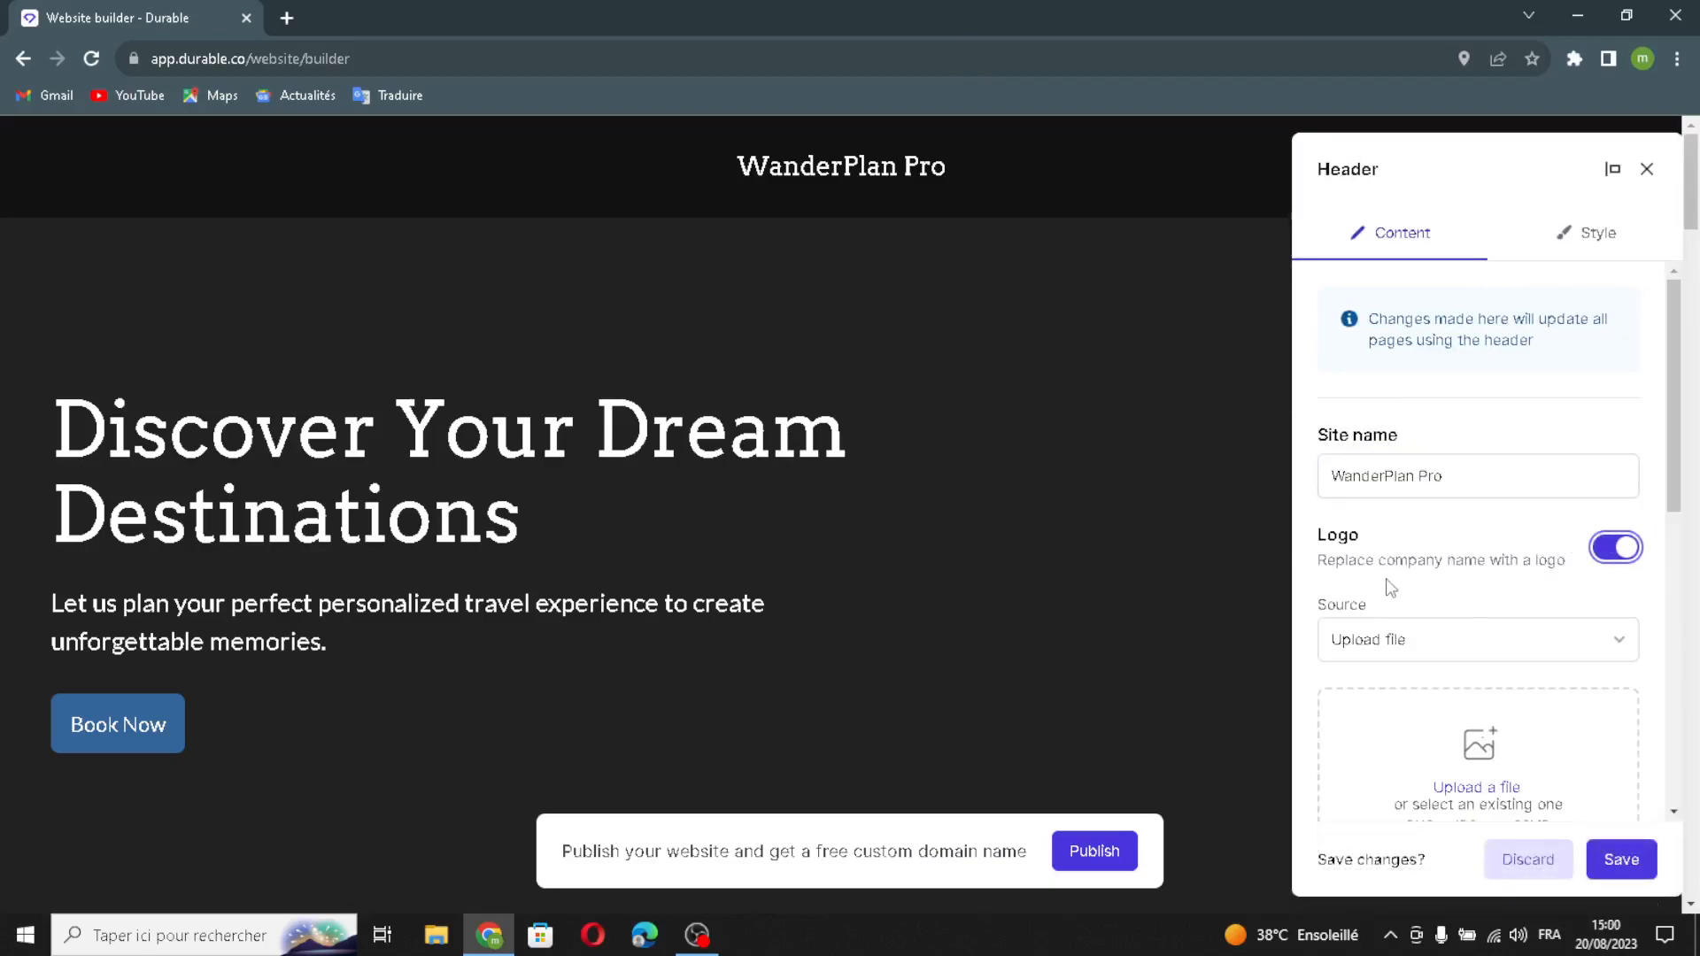
Make the link of the header's Call us button open in a new page
scroll(1465, 726, "down", 3)
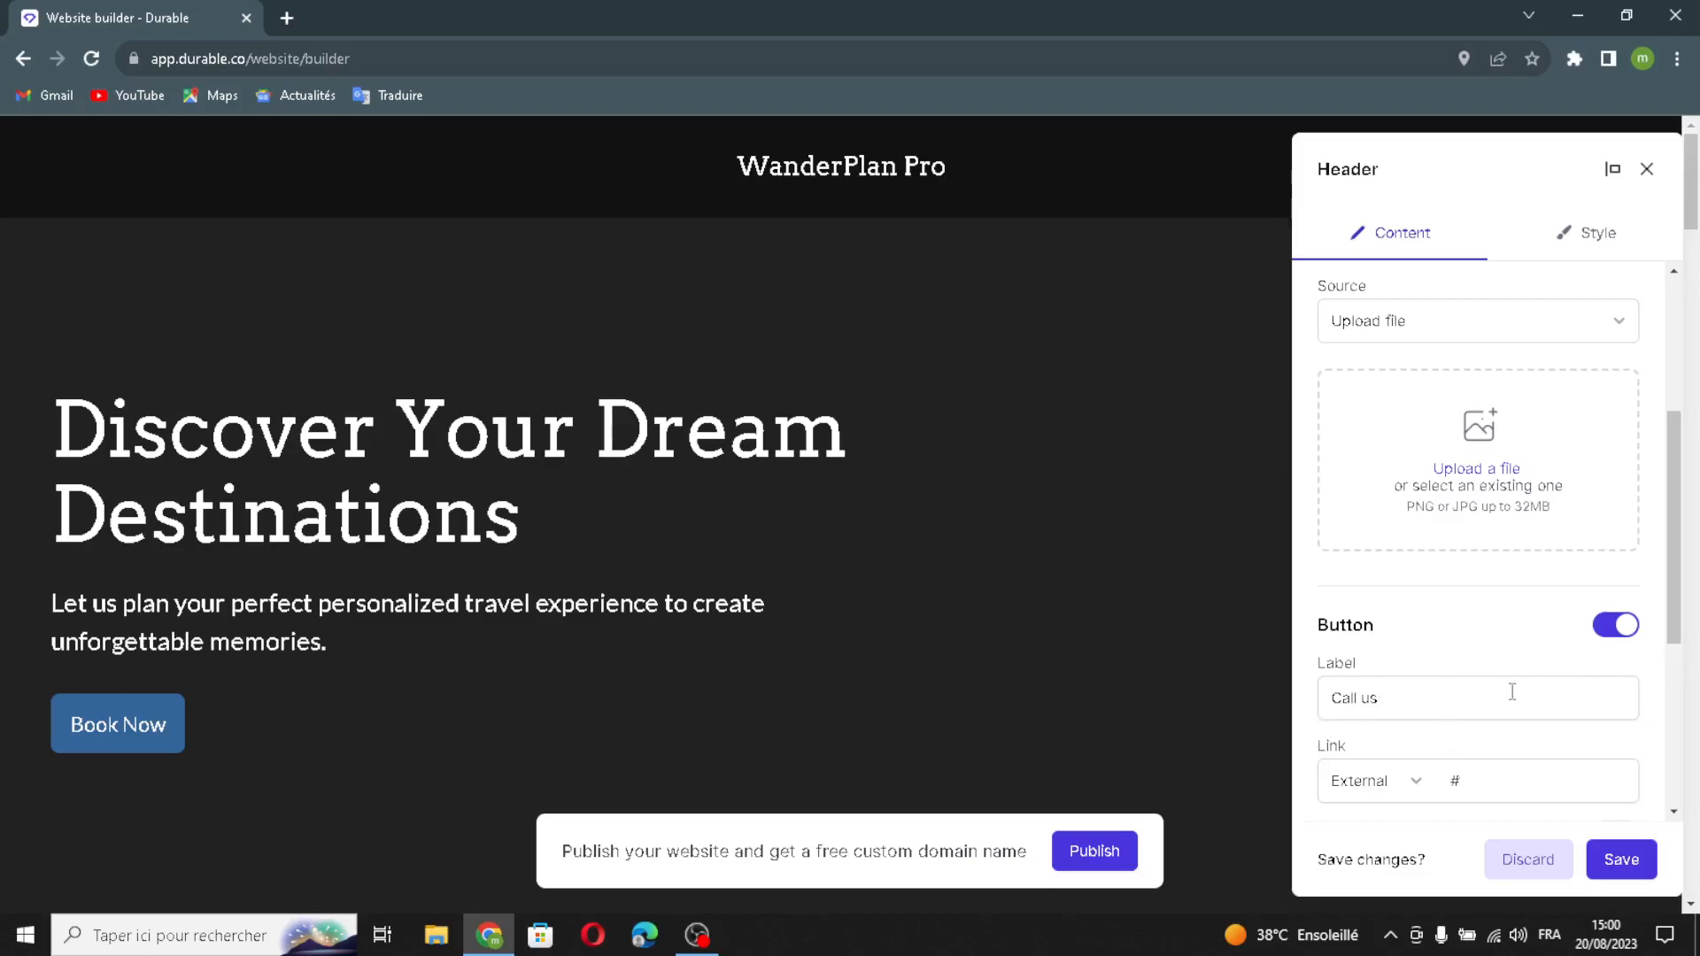
scroll(1465, 699, "down", 2)
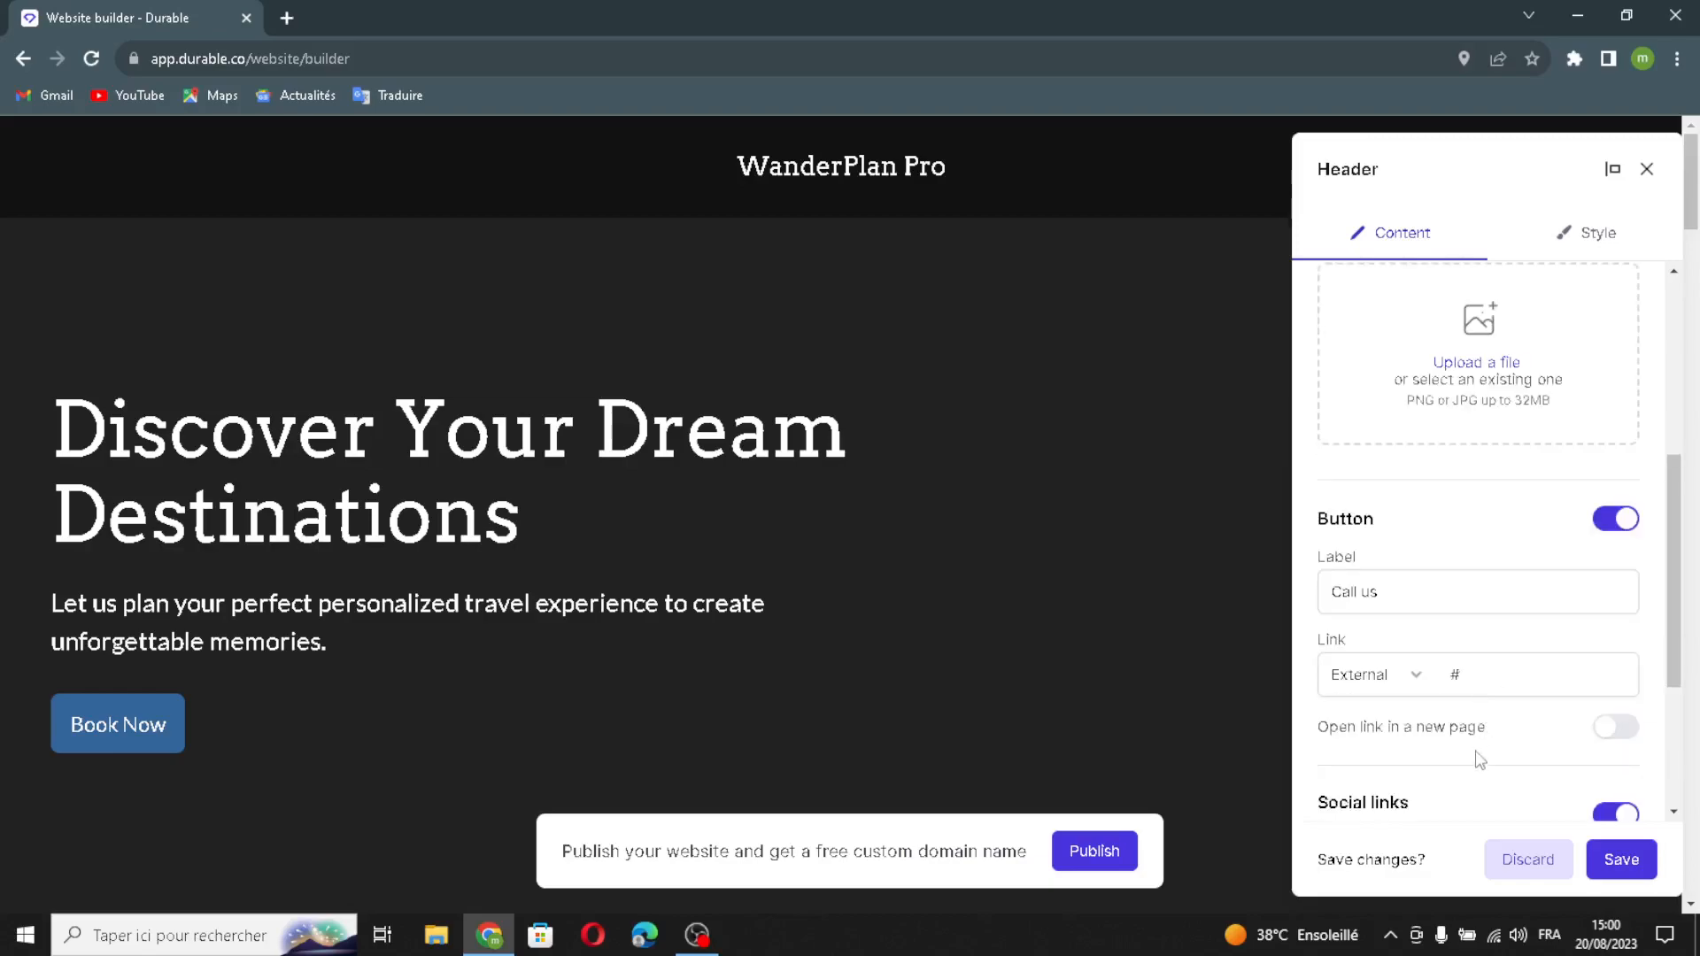
double_click(1505, 577)
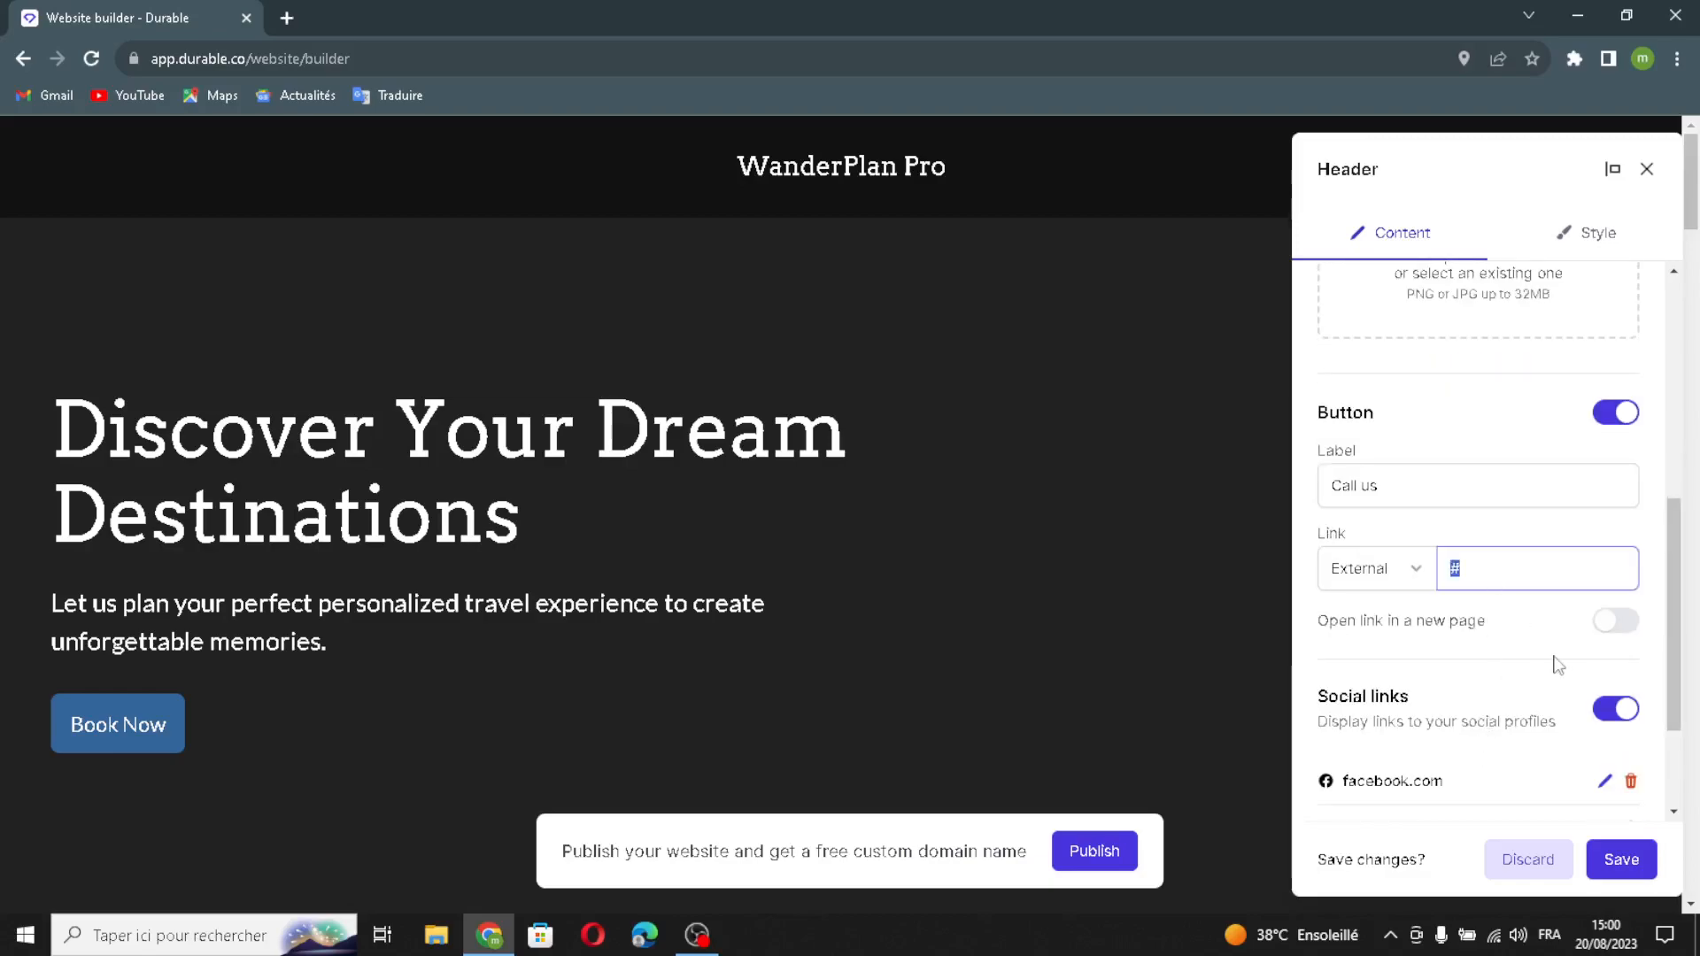
left_click(1604, 620)
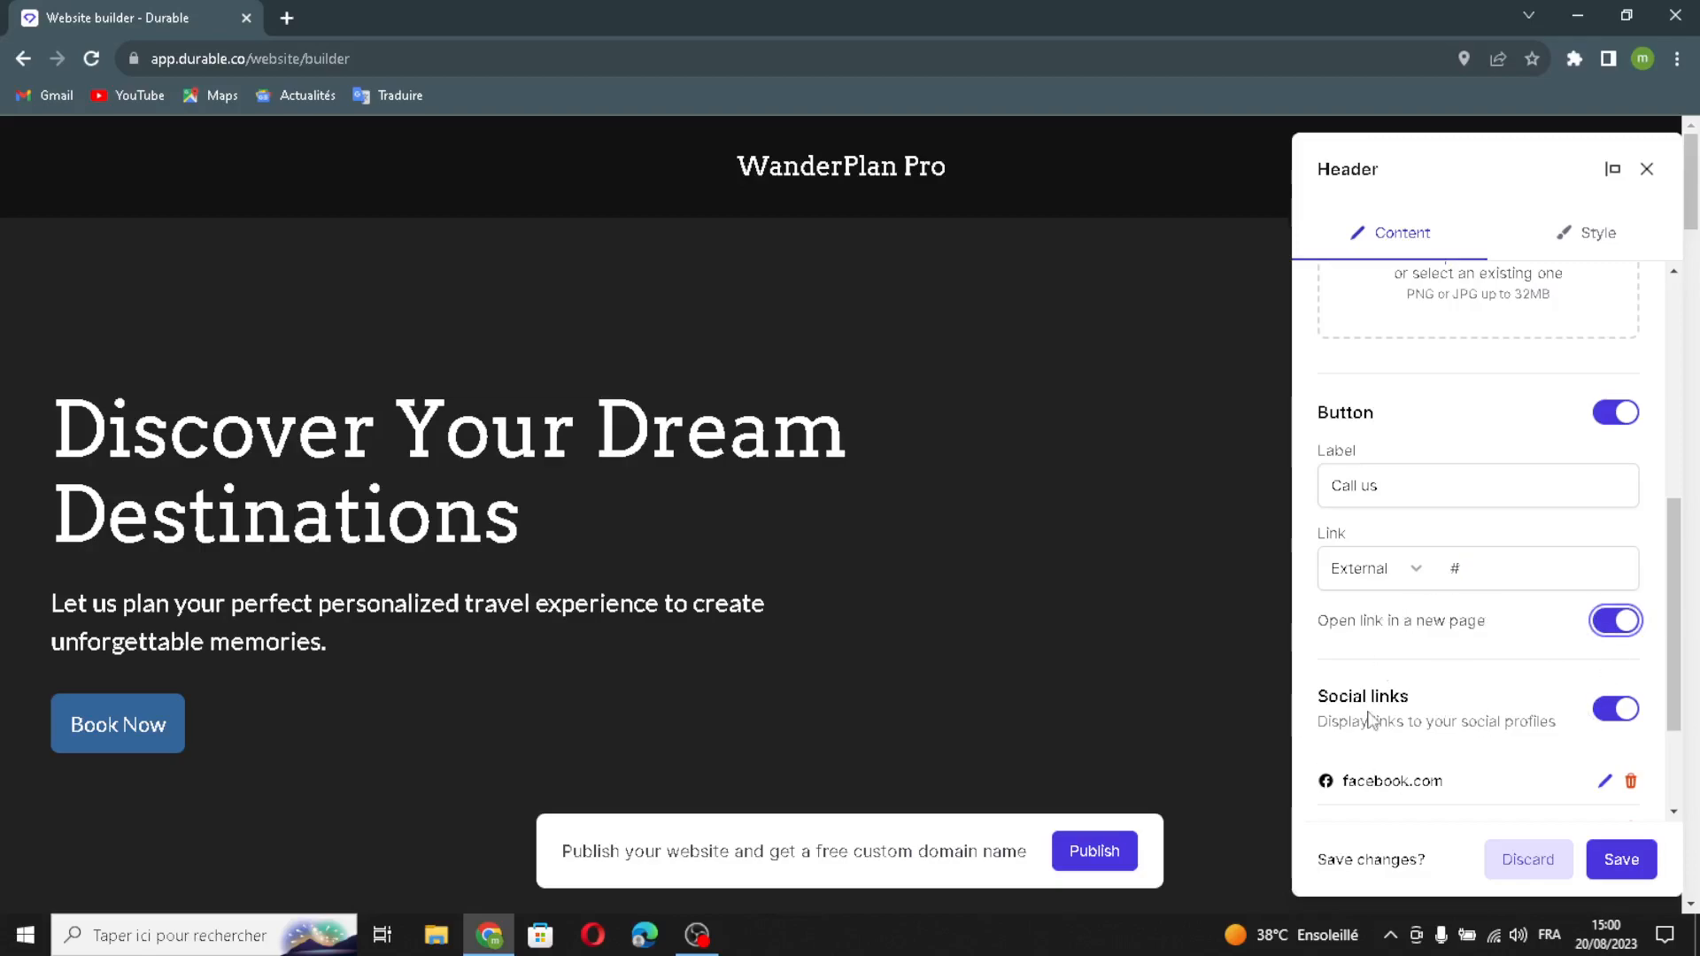
scroll(1452, 779, "down", 2)
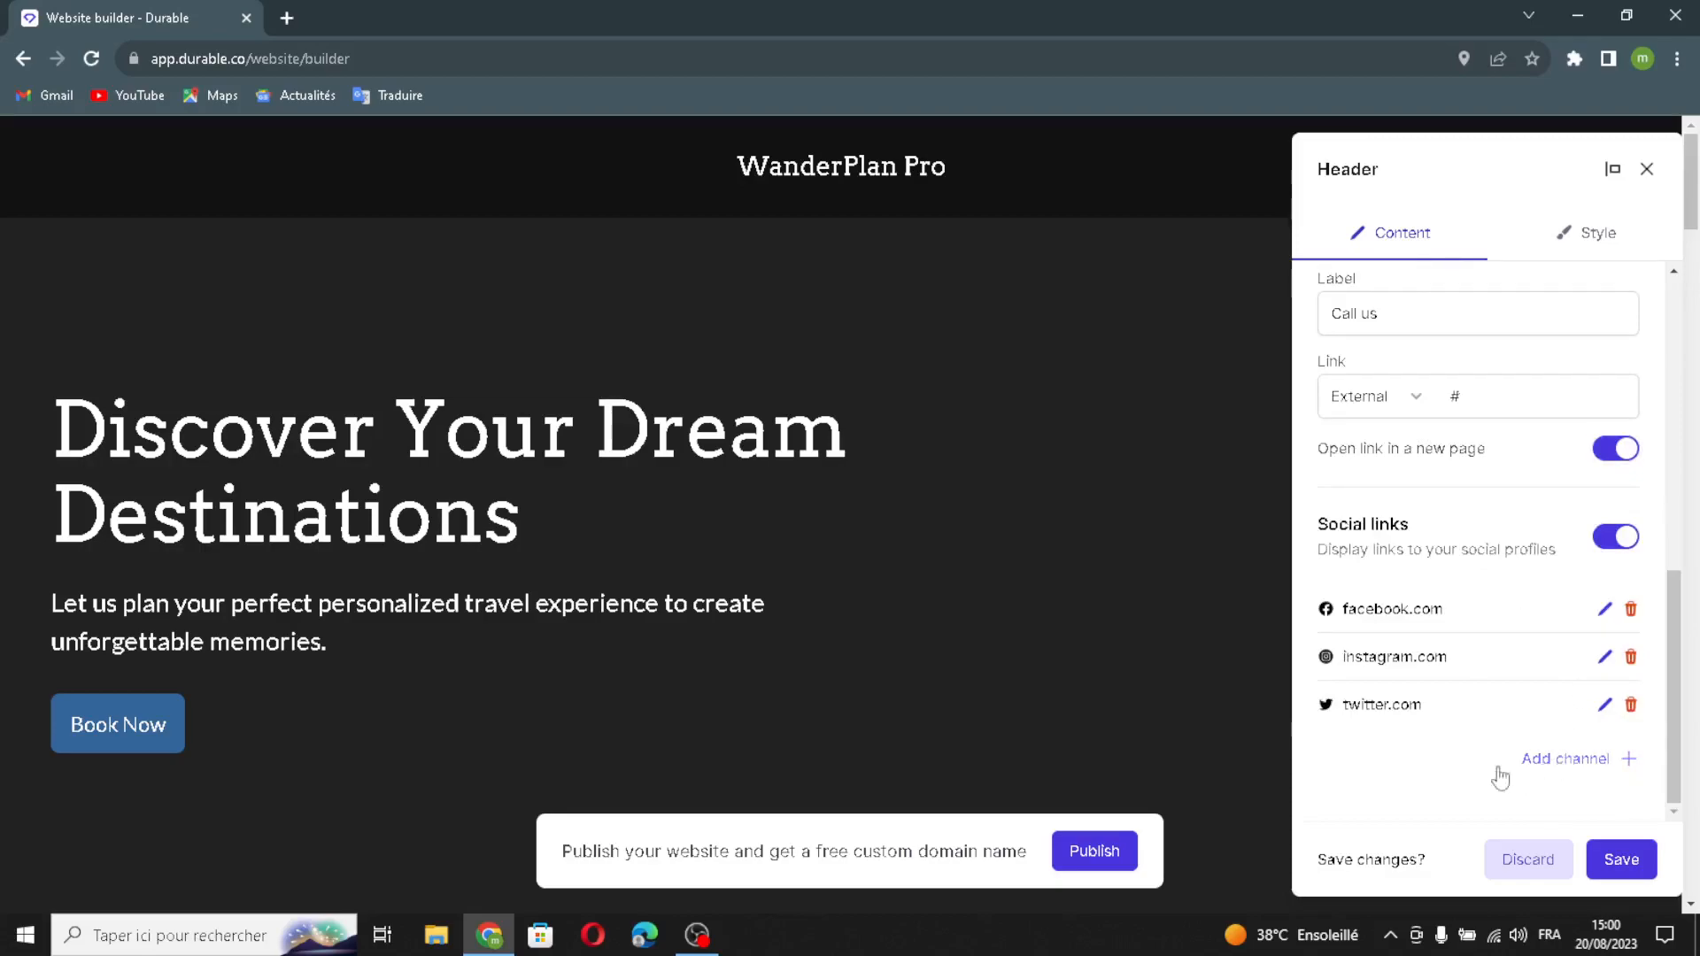
left_click(1527, 759)
left_click(921, 493)
left_click(921, 493)
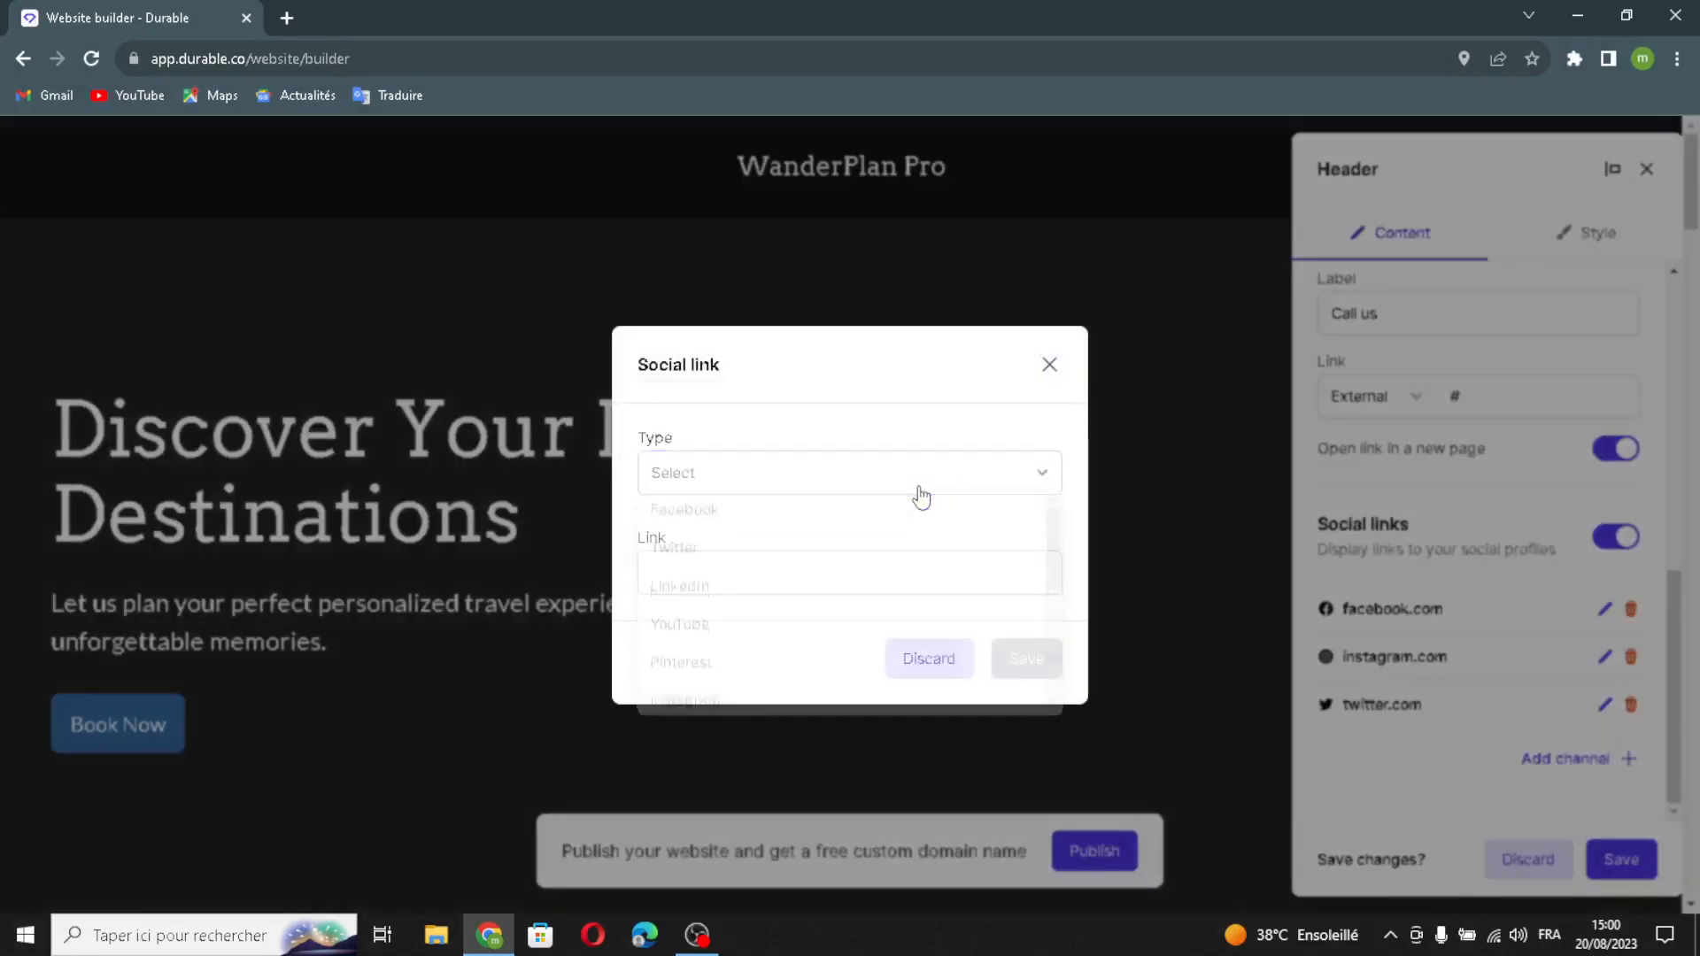
left_click(694, 564)
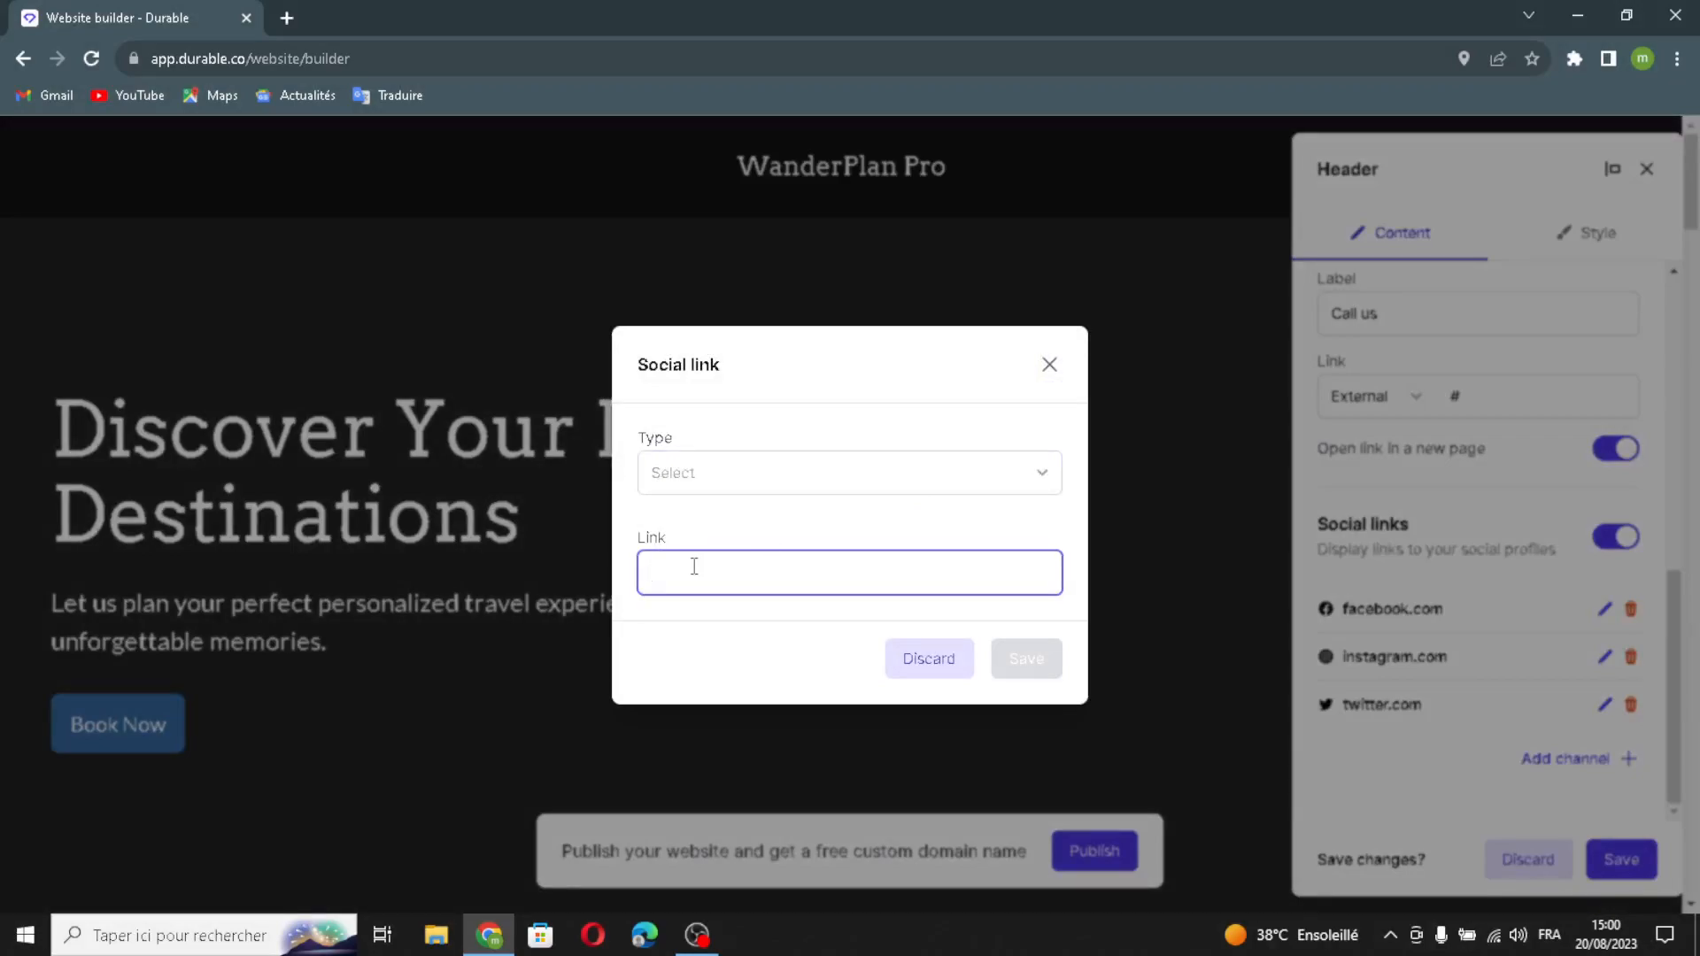
left_click(1049, 364)
Turn on the full width and sticky style options for the header and save the header changes
left_click(1599, 234)
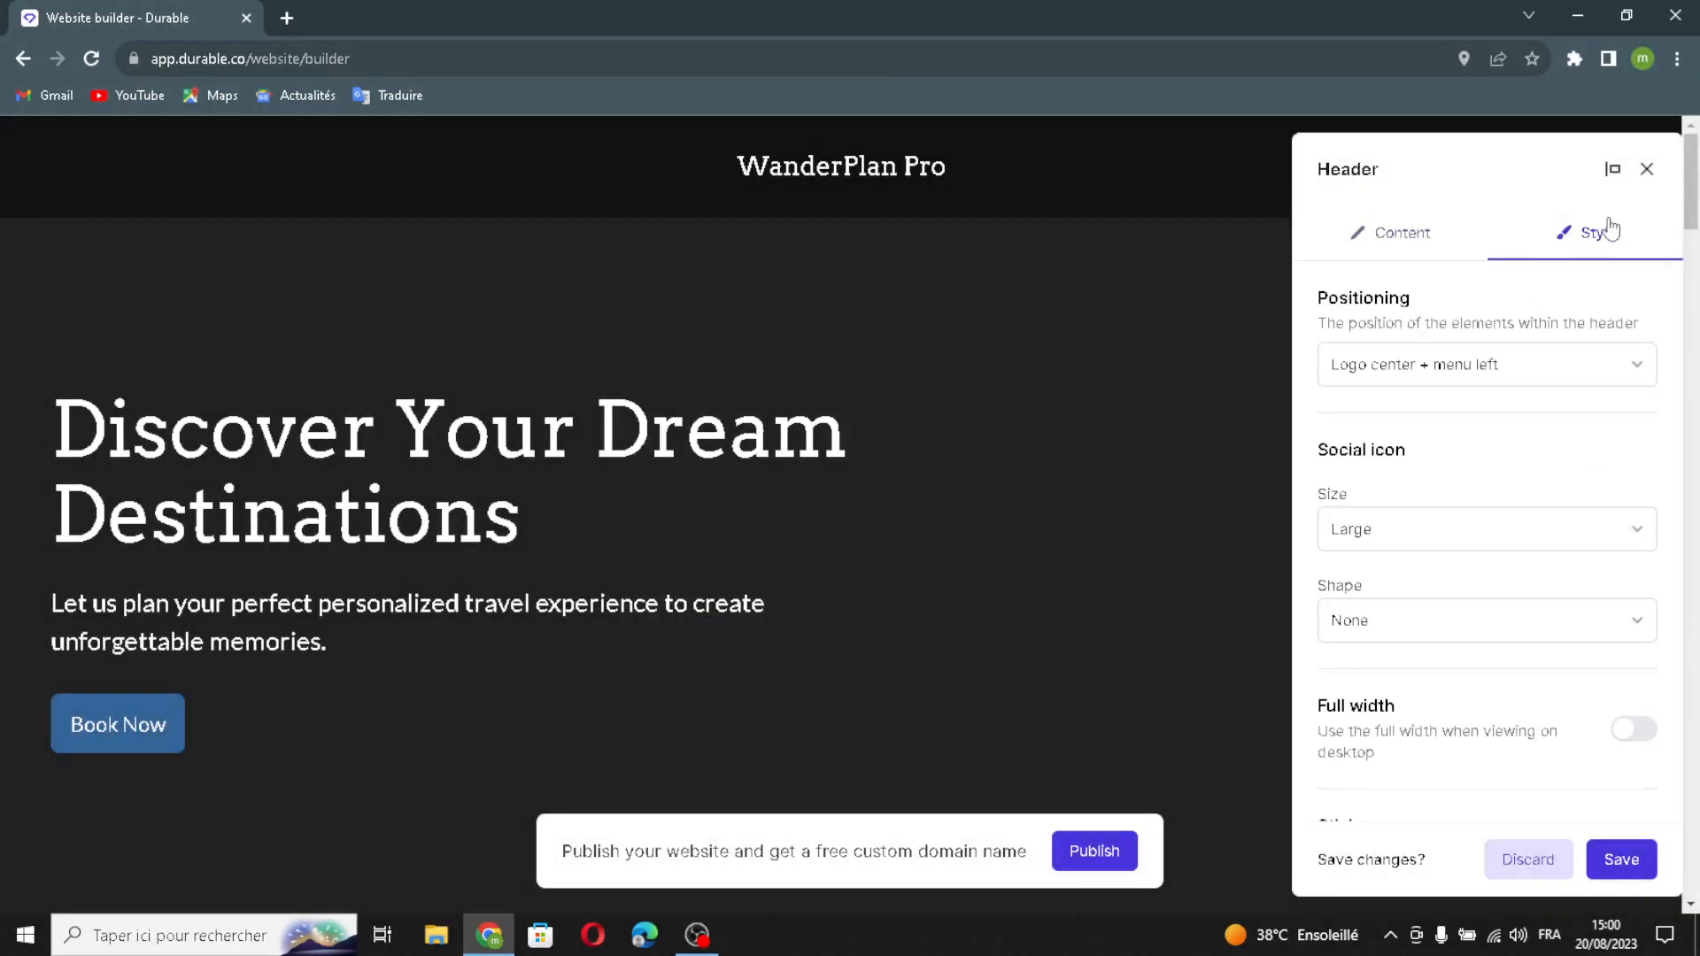
scroll(1575, 266, "down", 5)
scroll(1529, 397, "up", 5)
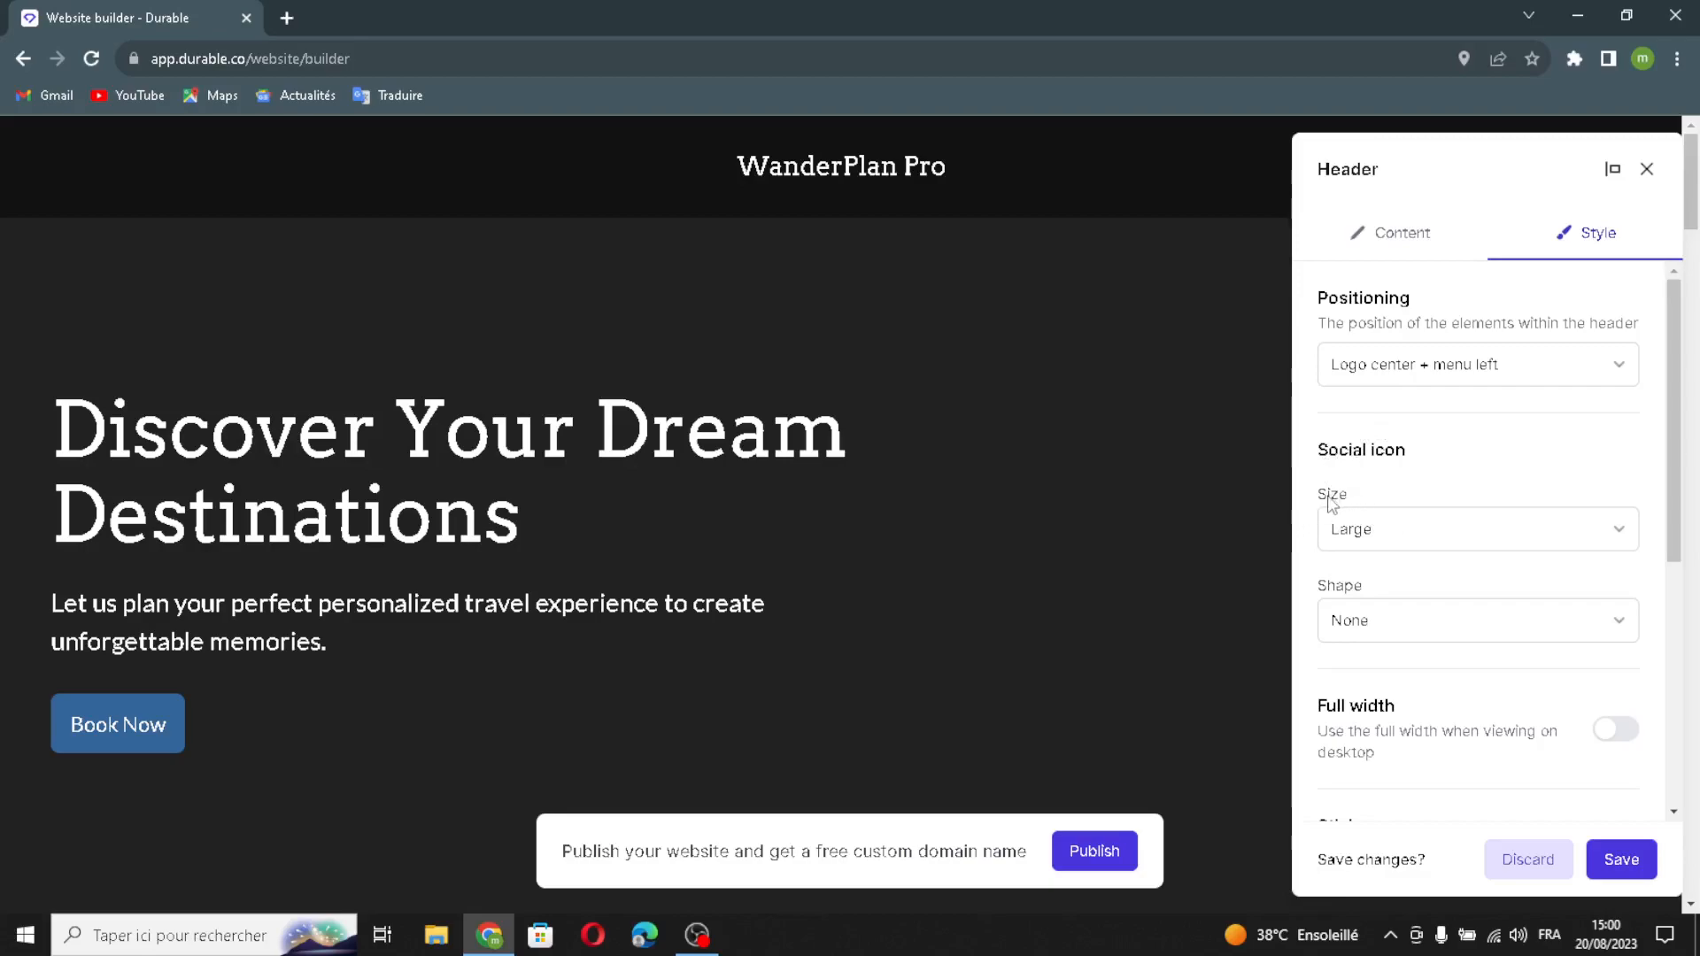
scroll(1364, 602, "down", 1)
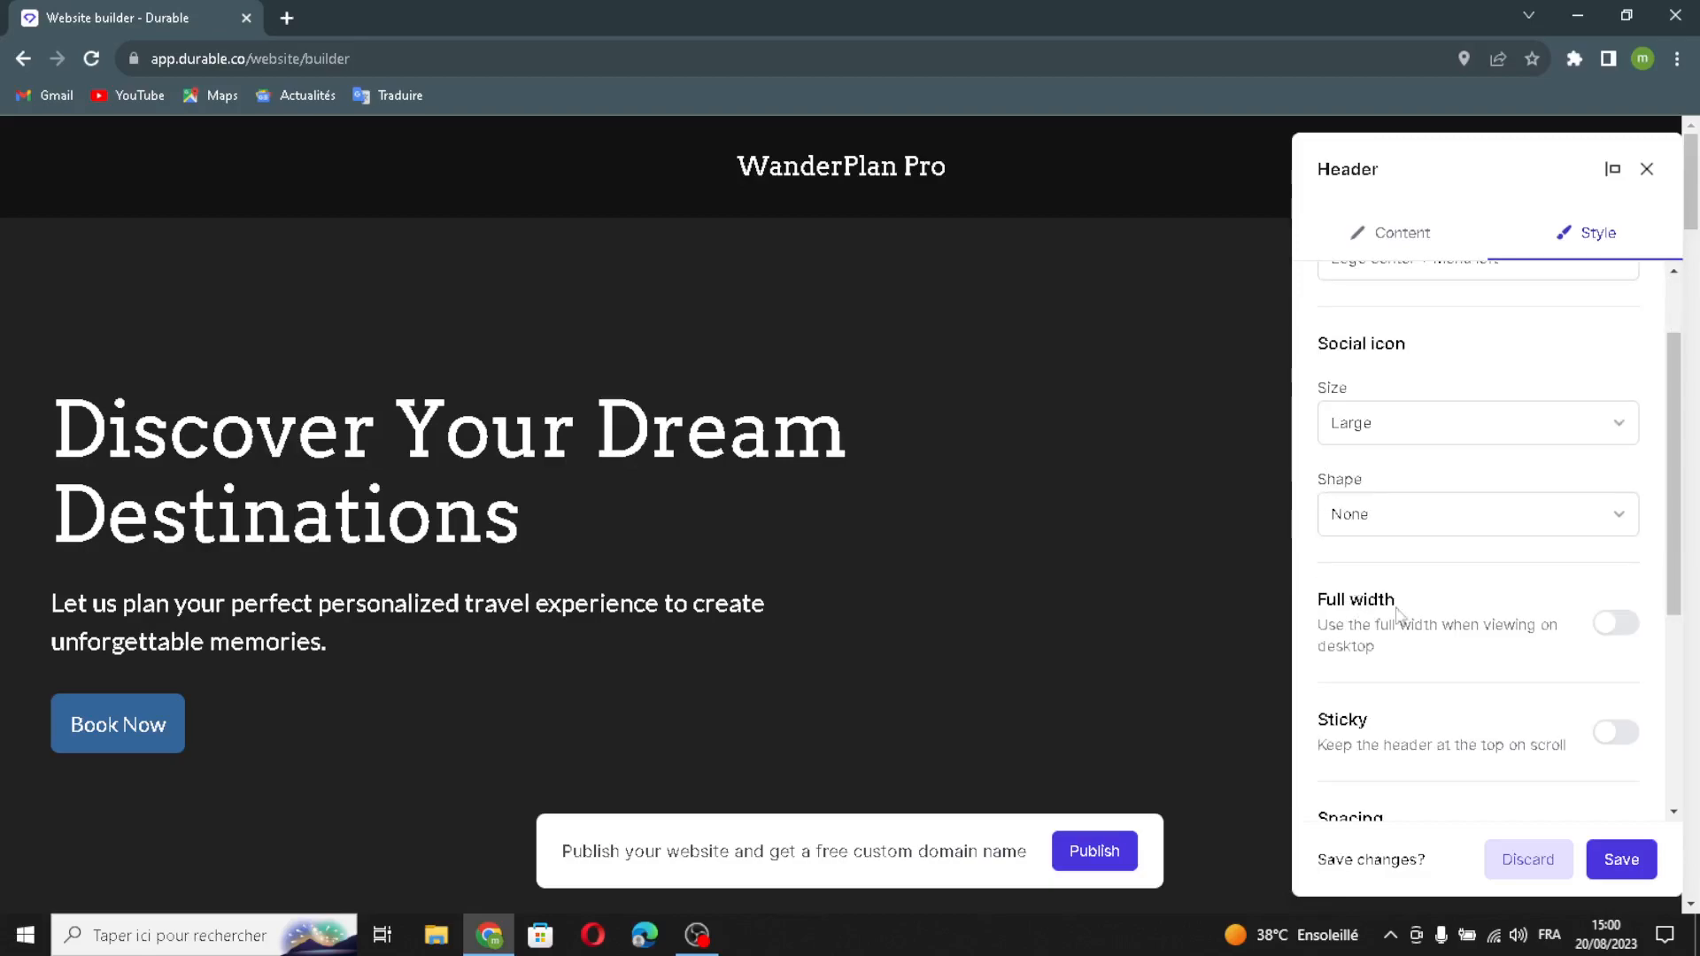
left_click(1616, 627)
scroll(1455, 706, "down", 2)
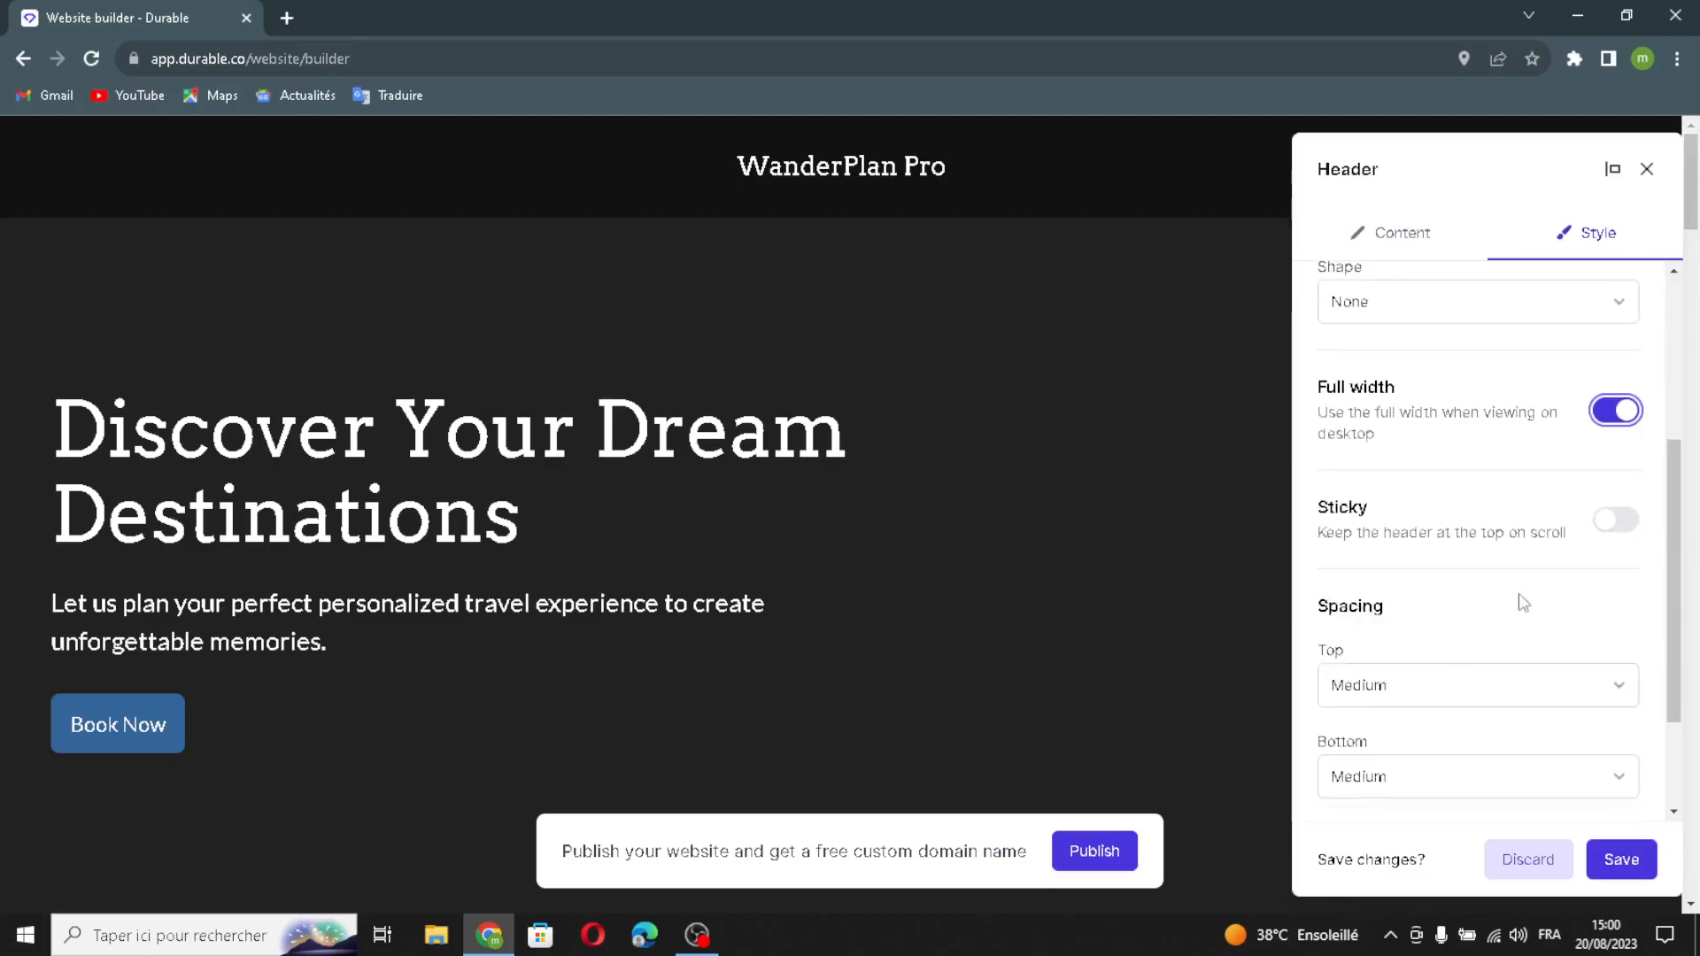
left_click(1614, 520)
scroll(1342, 651, "down", 1)
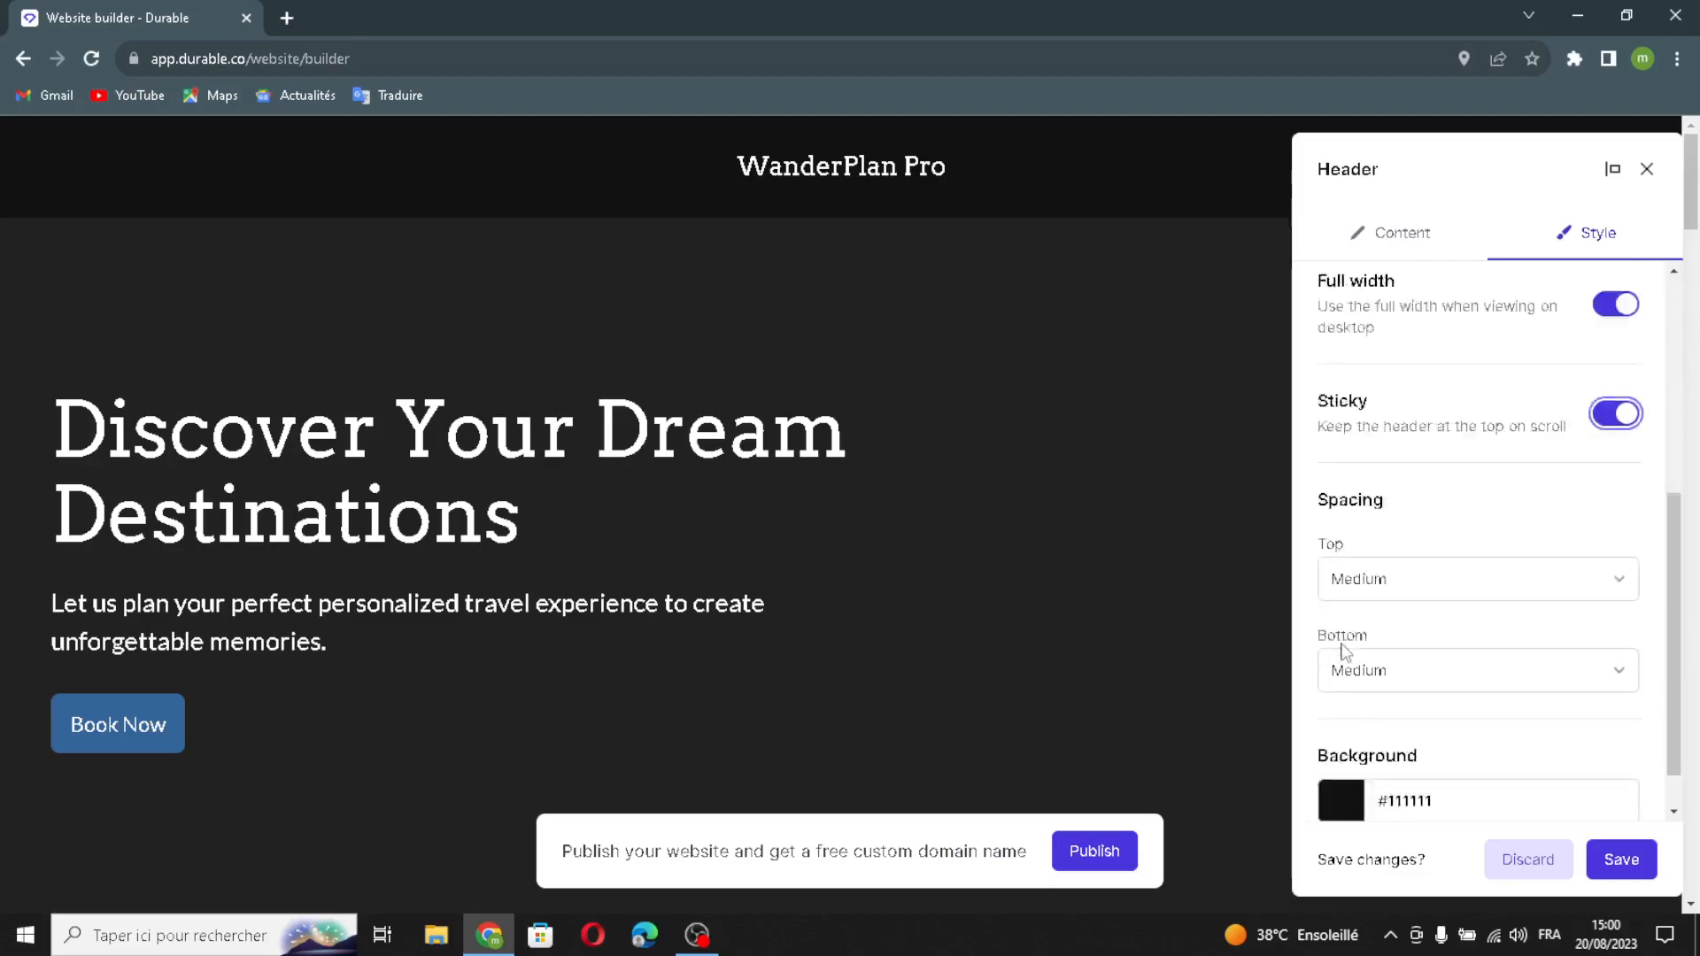
scroll(1344, 650, "down", 1)
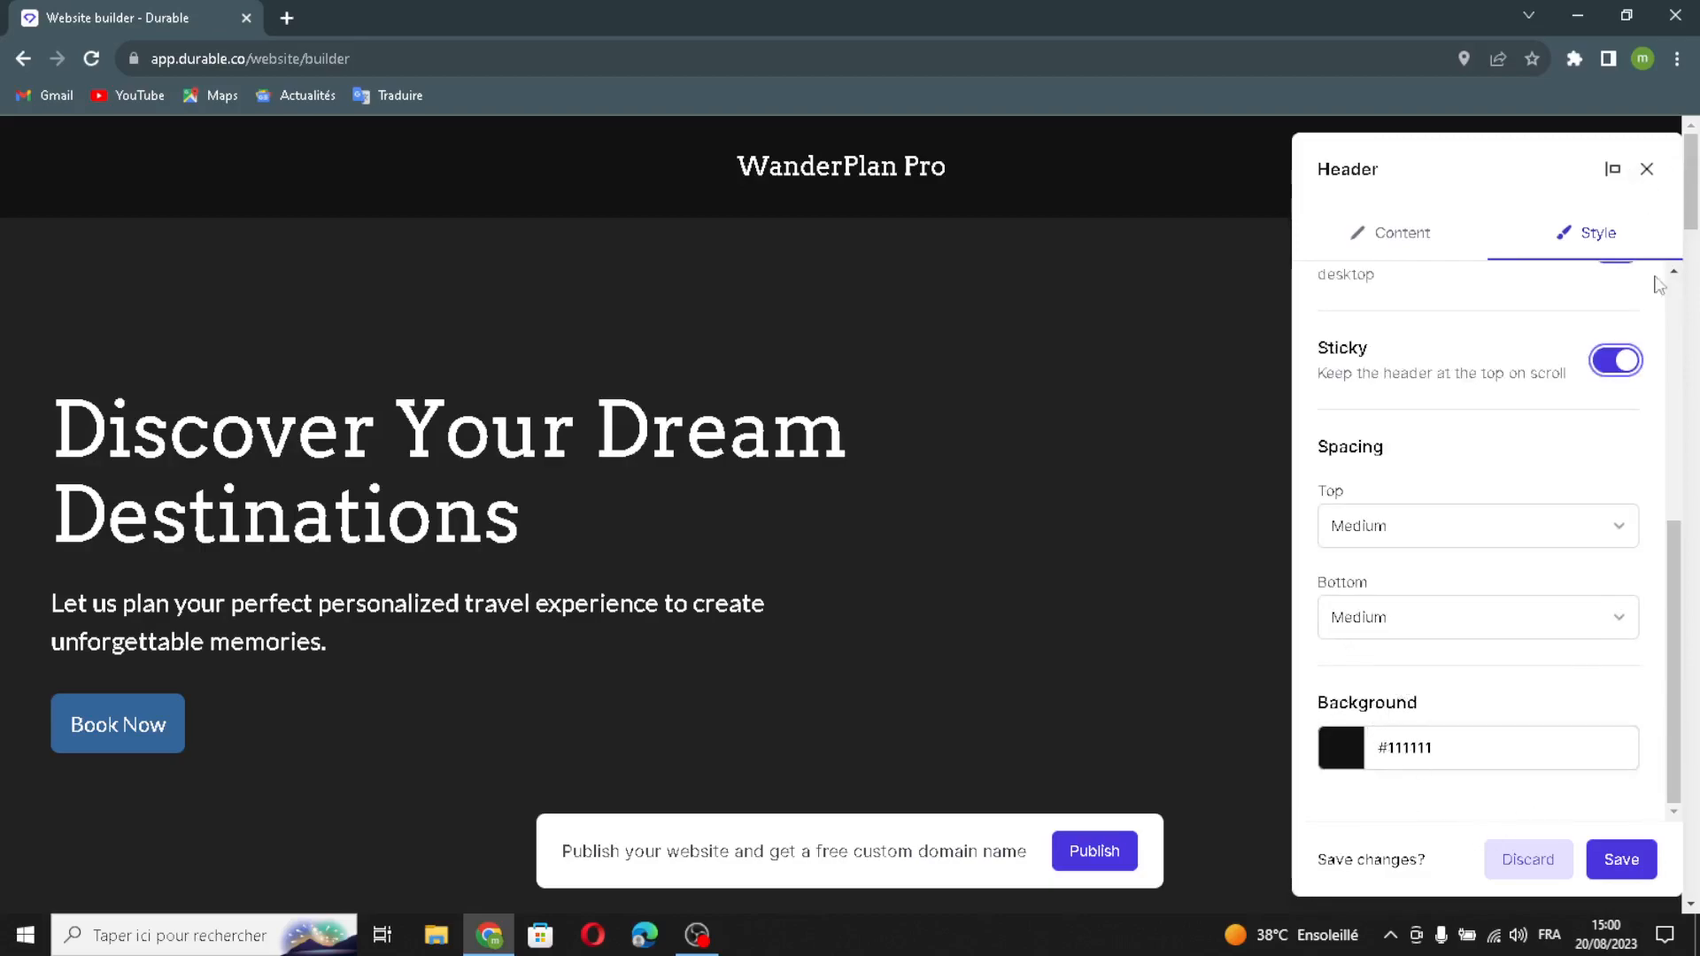
left_click(1623, 860)
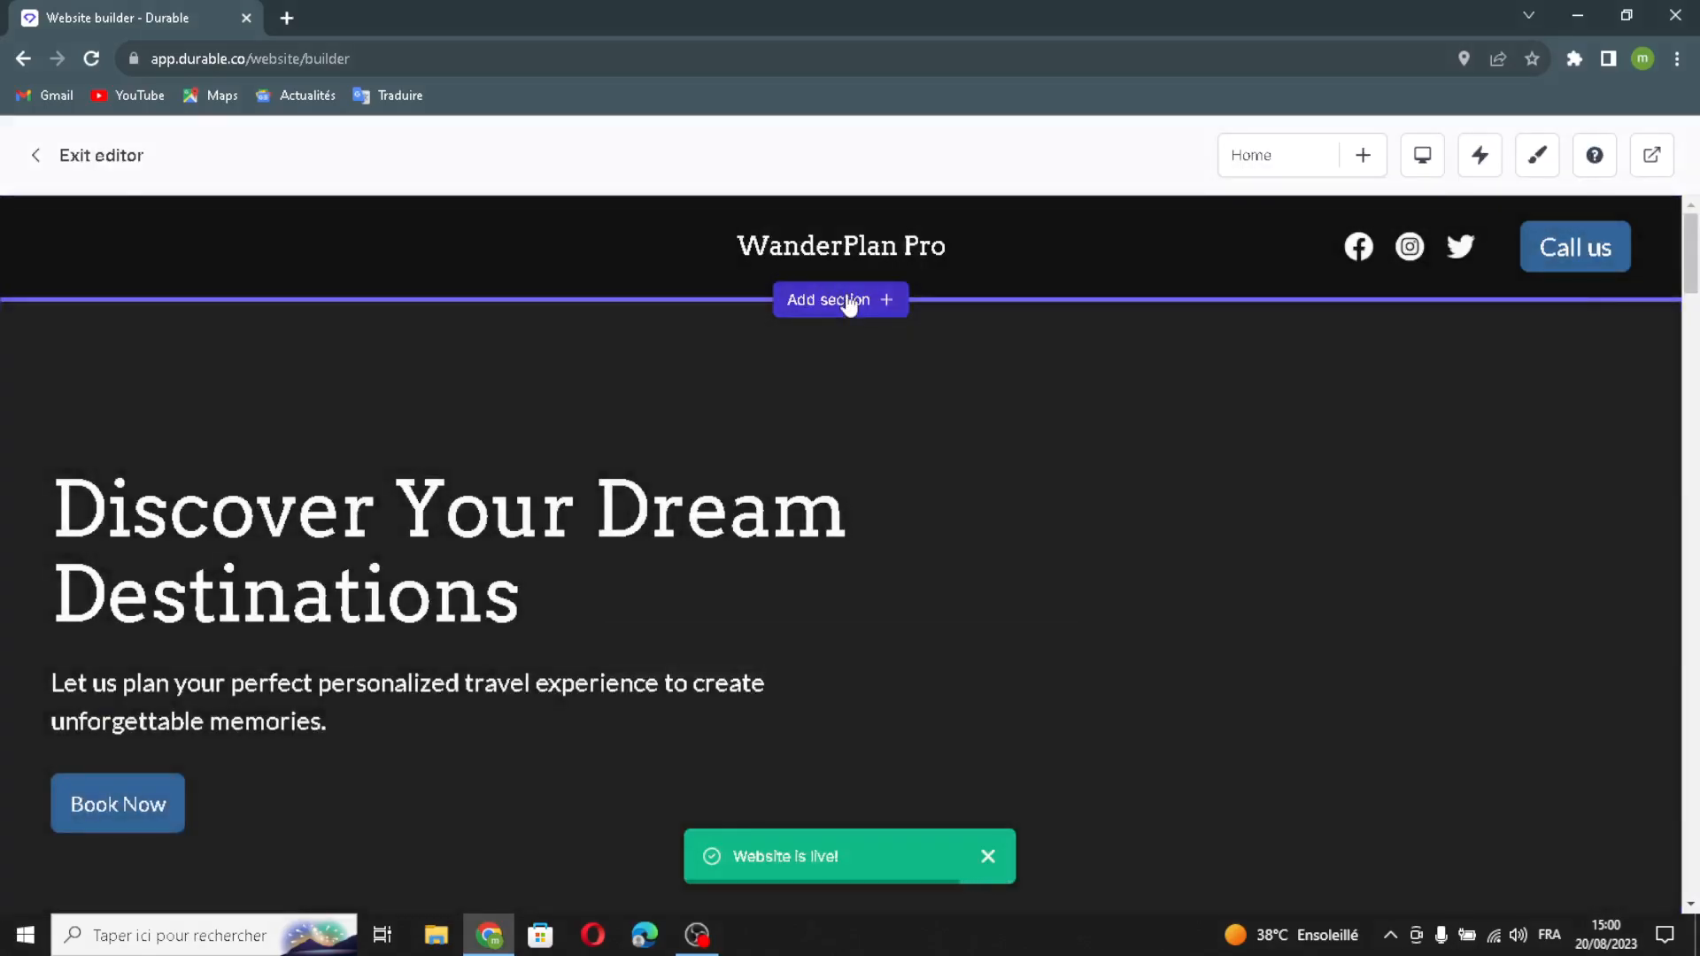
Review the section types that can be added below the header, then close the list without adding one
left_click(848, 301)
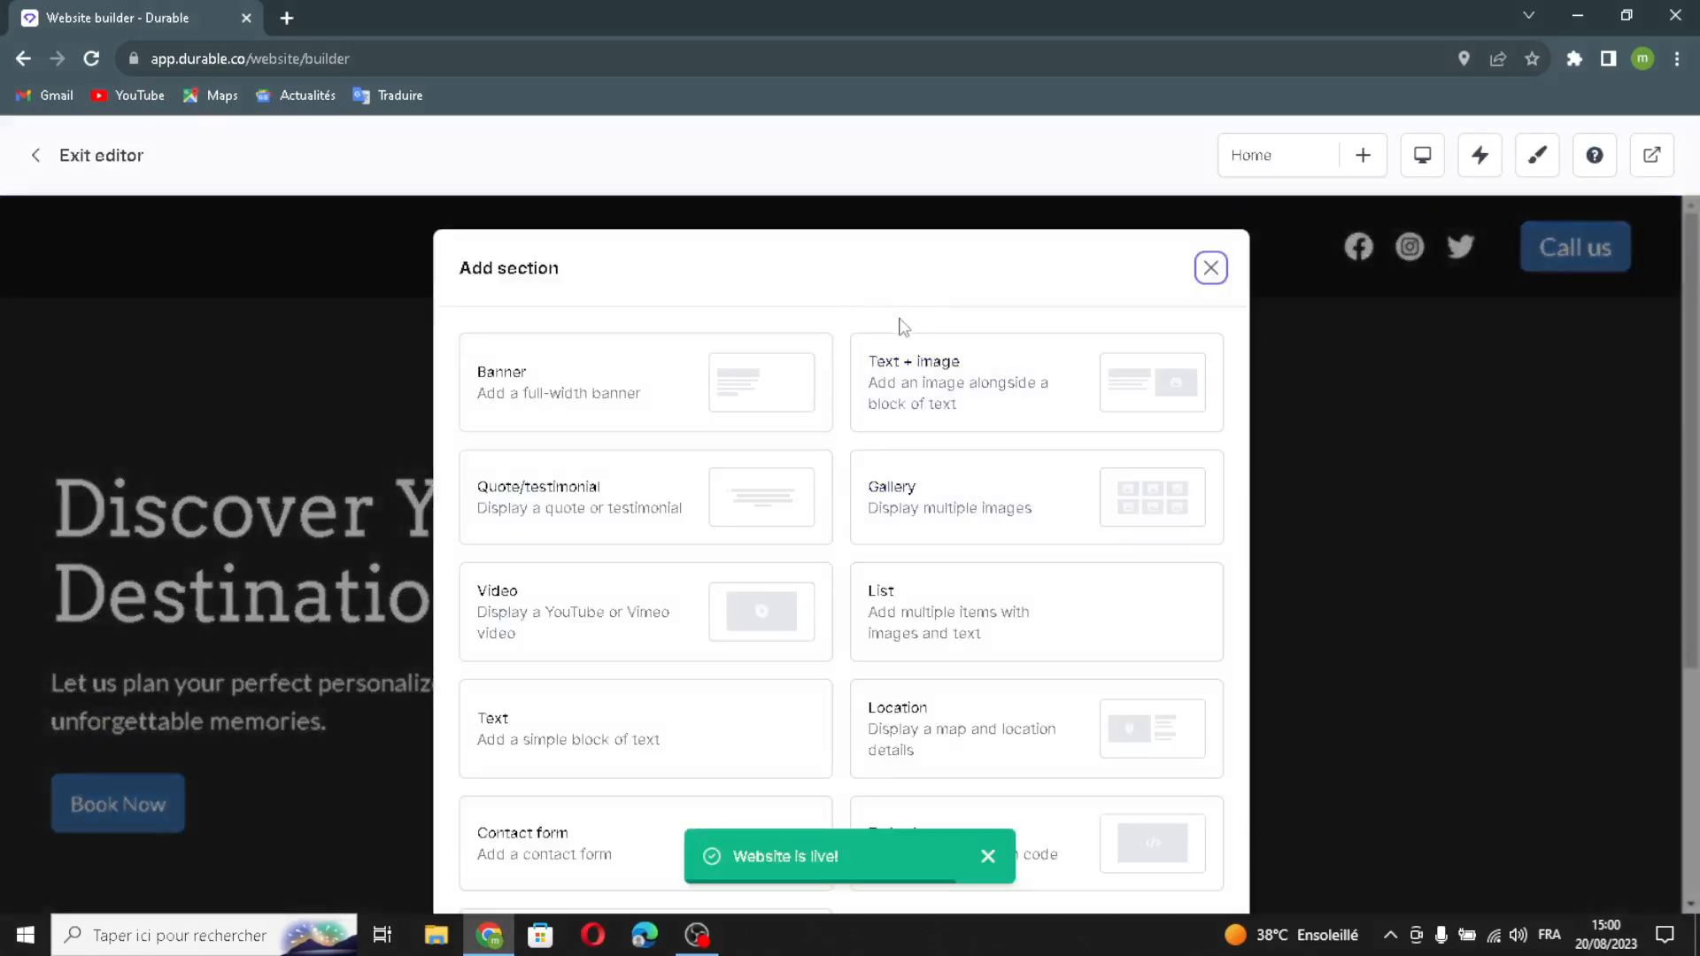
scroll(922, 549, "down", 3)
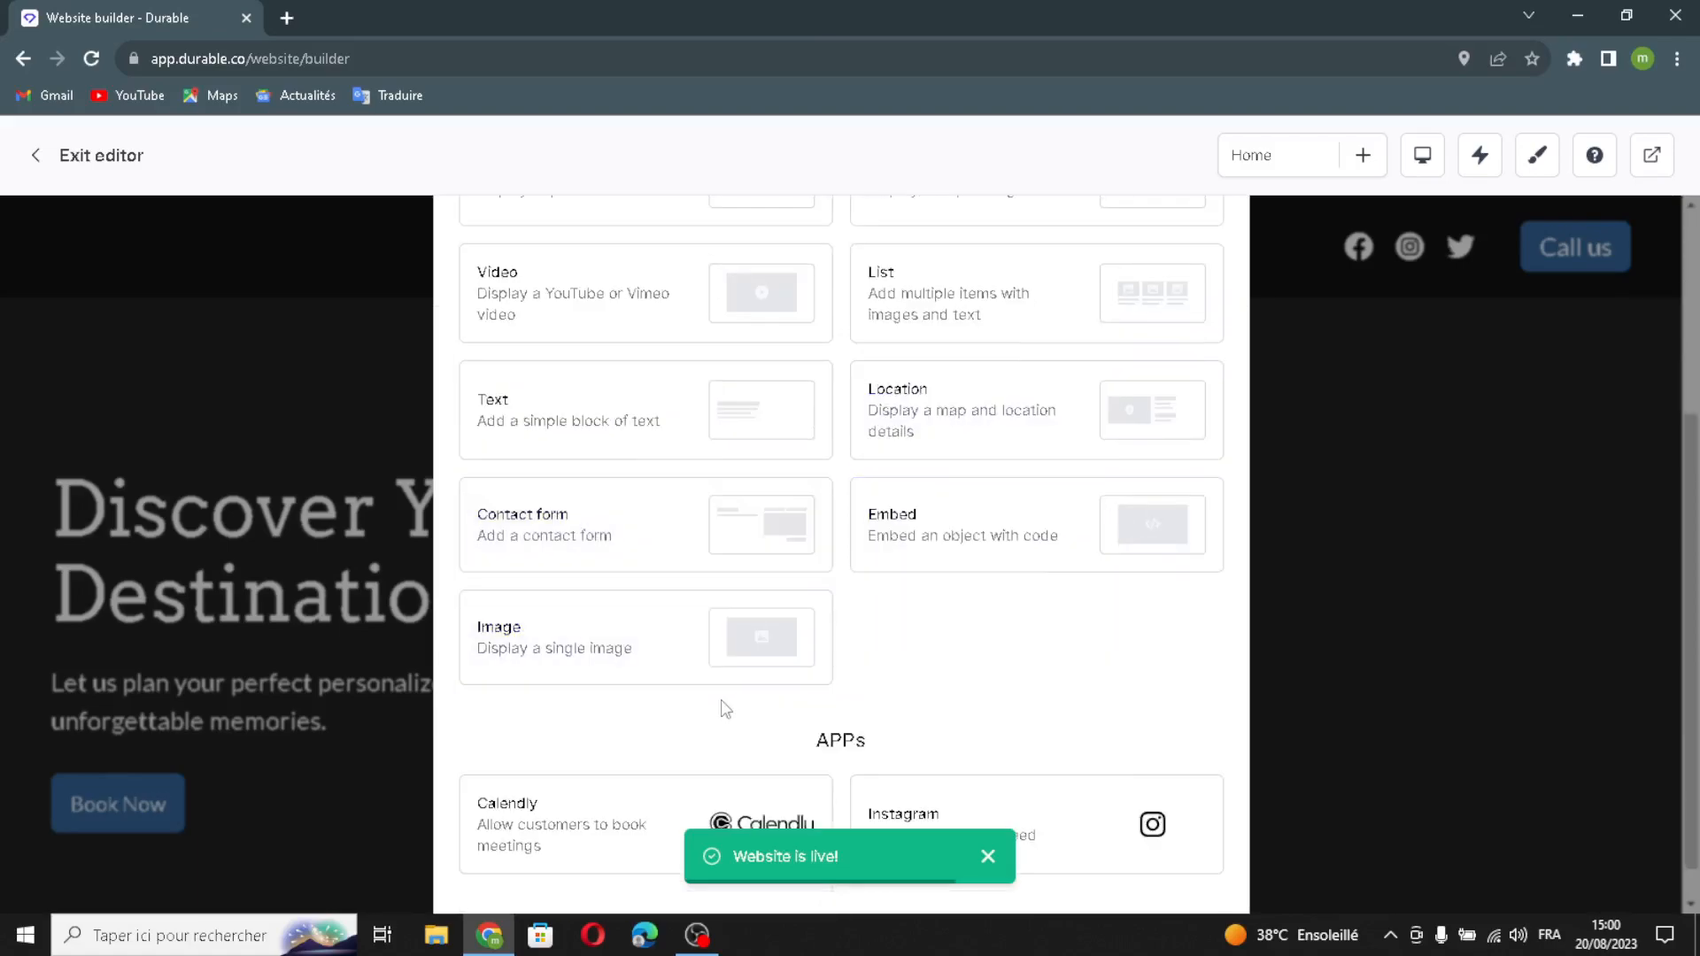
scroll(863, 495, "up", 3)
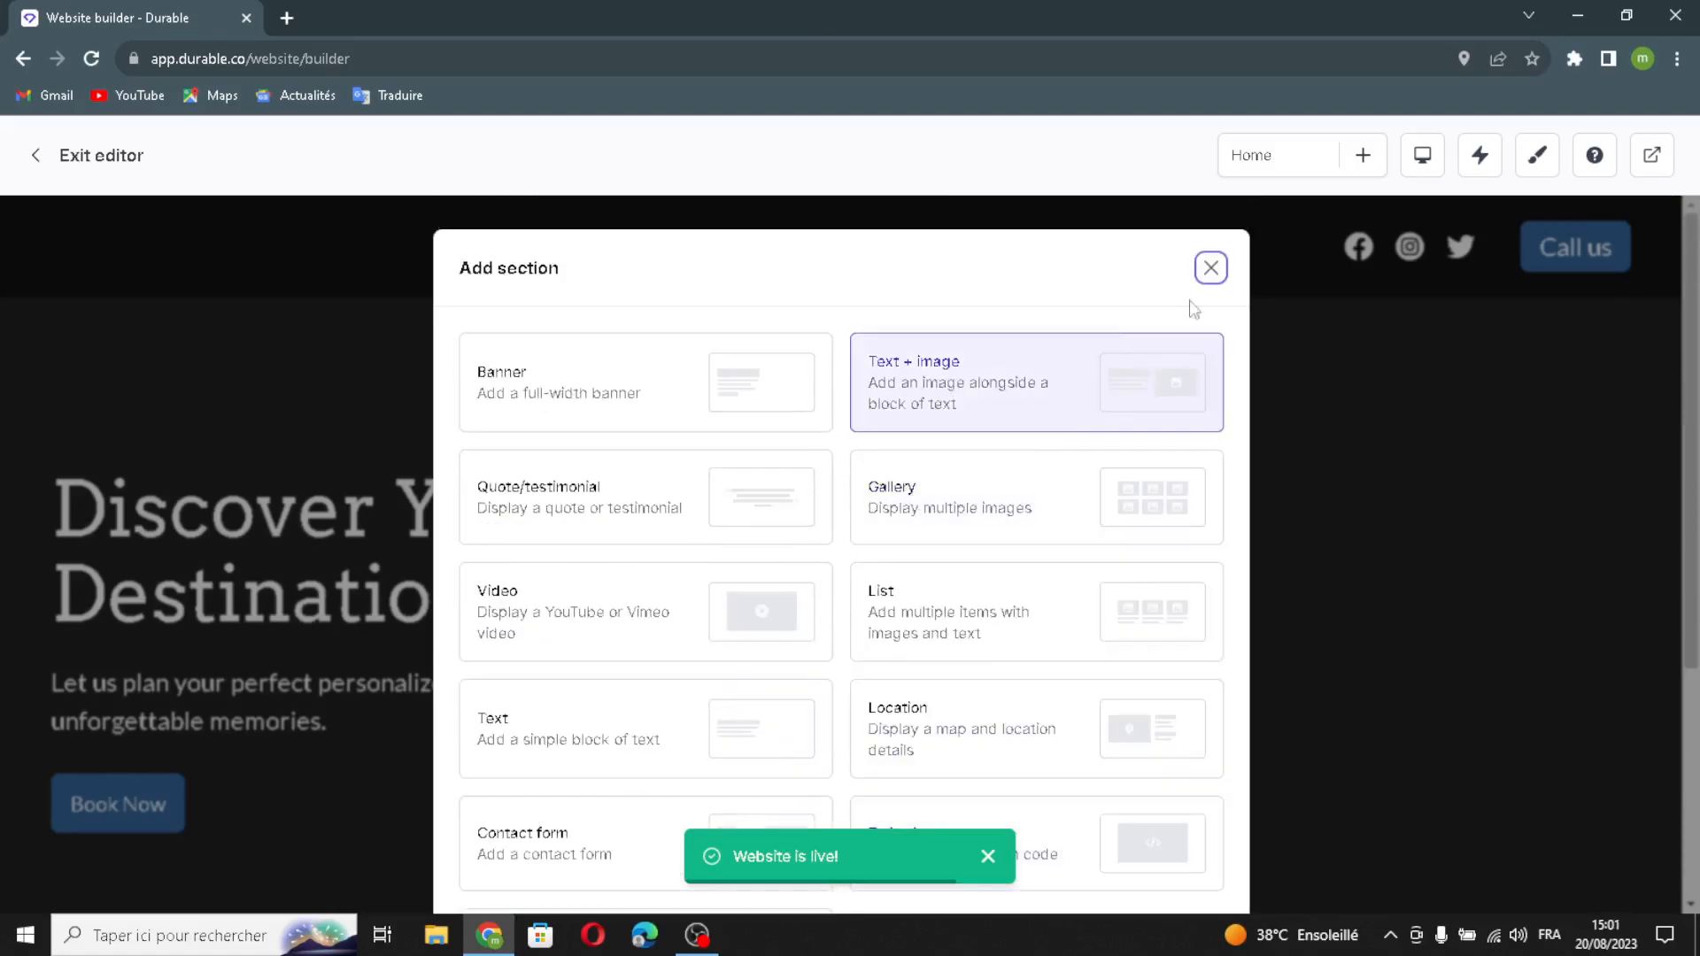
left_click(1211, 268)
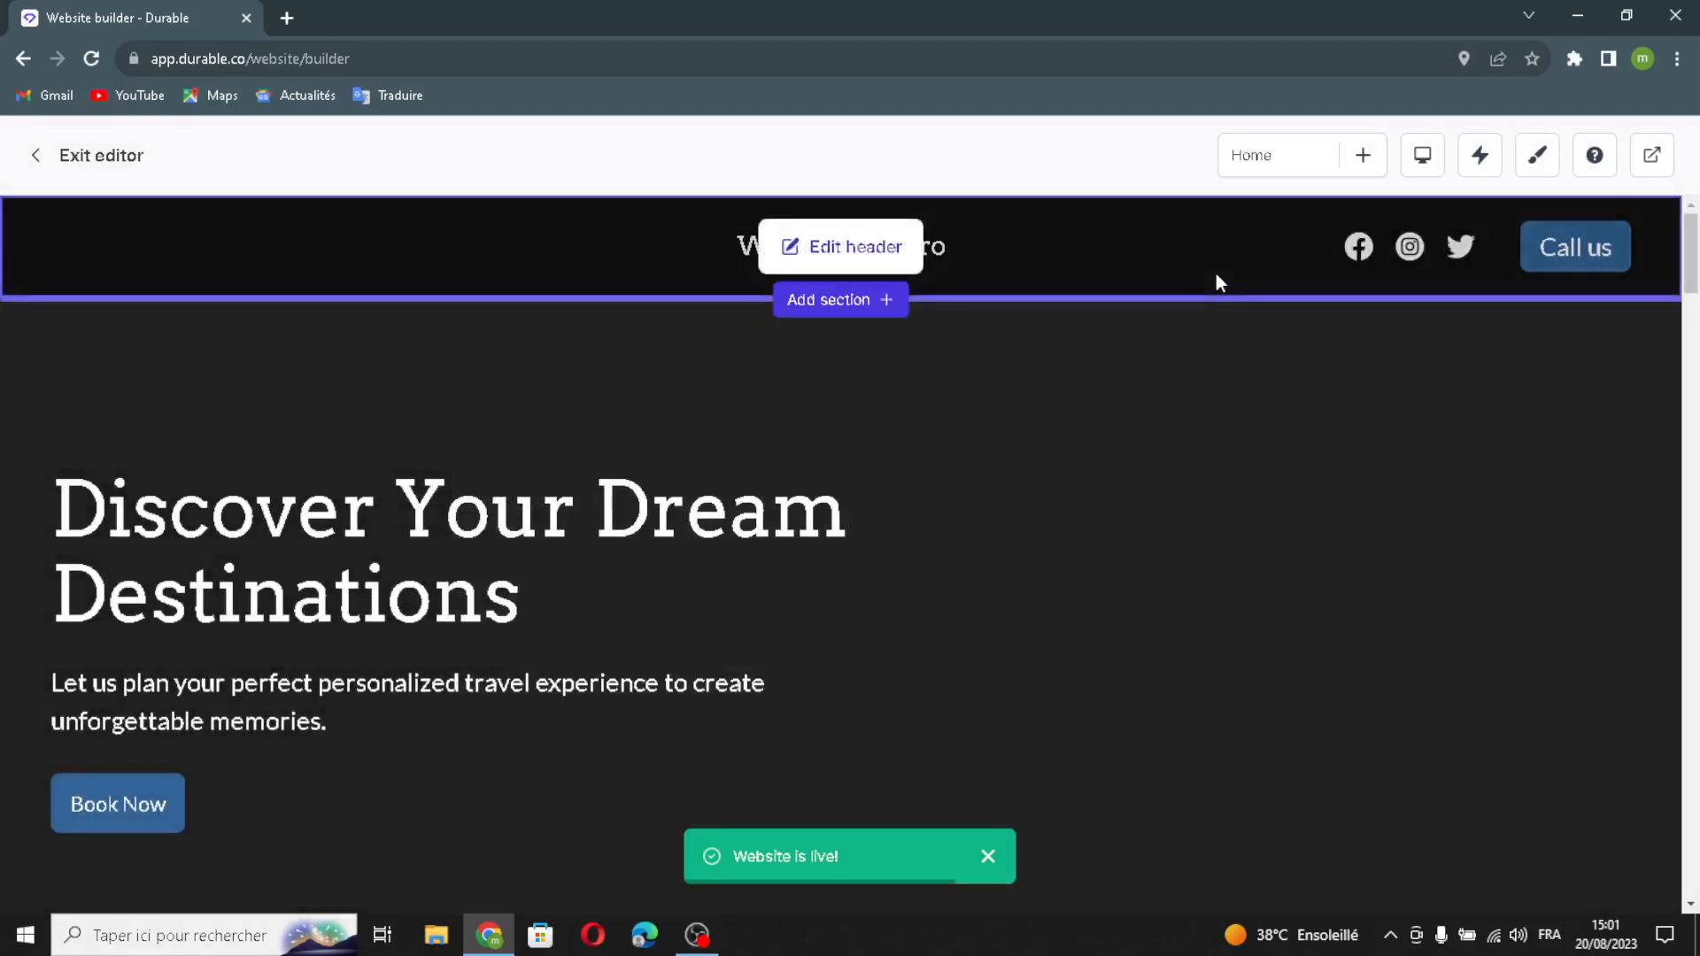
Open the banner section for editing and regenerate its heading and subtext with AI
mouse_move(887, 469)
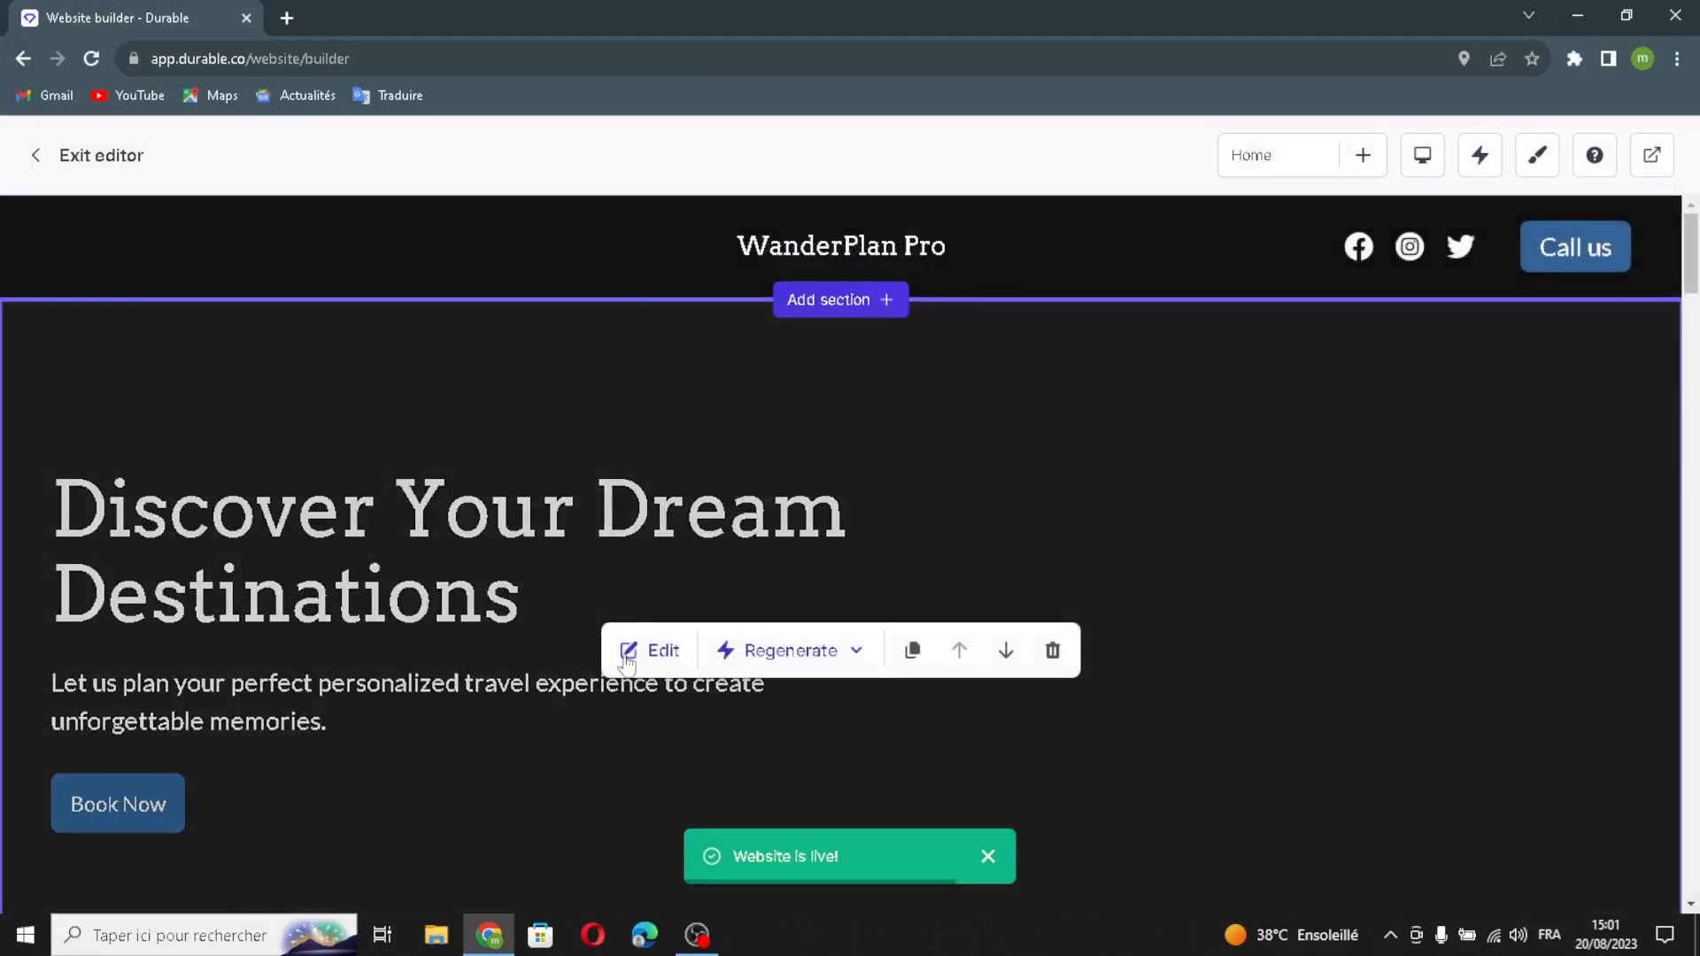
left_click(662, 655)
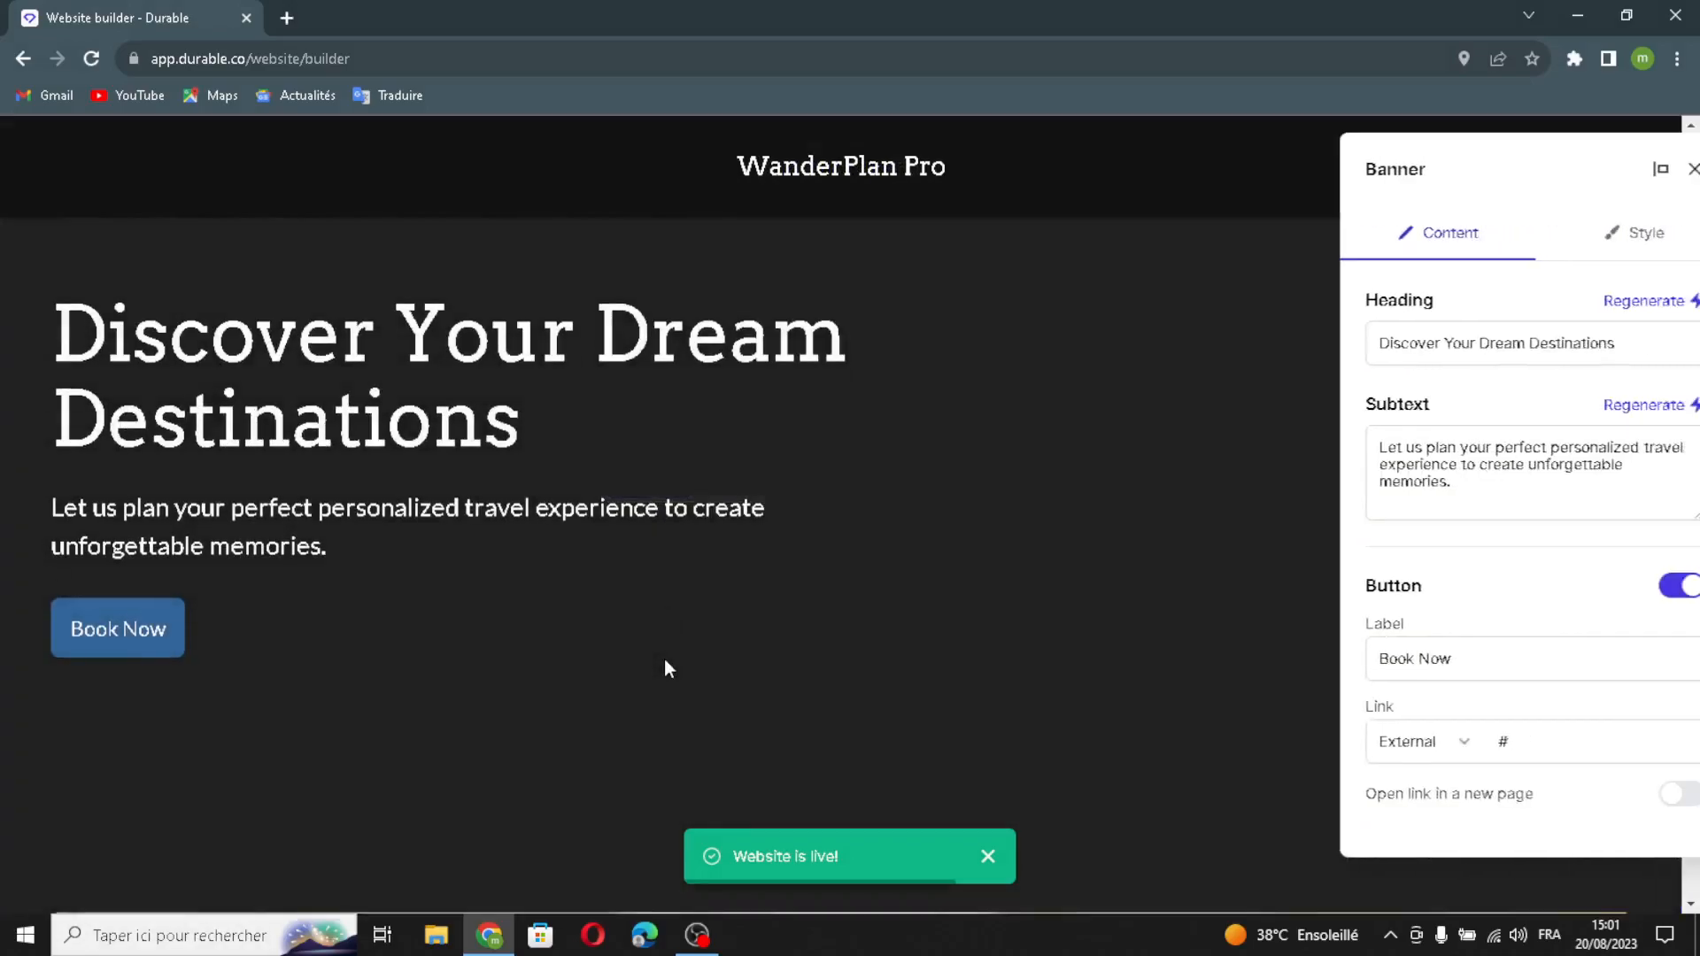
left_click_drag(1634, 355, 1686, 266)
left_click(1623, 302)
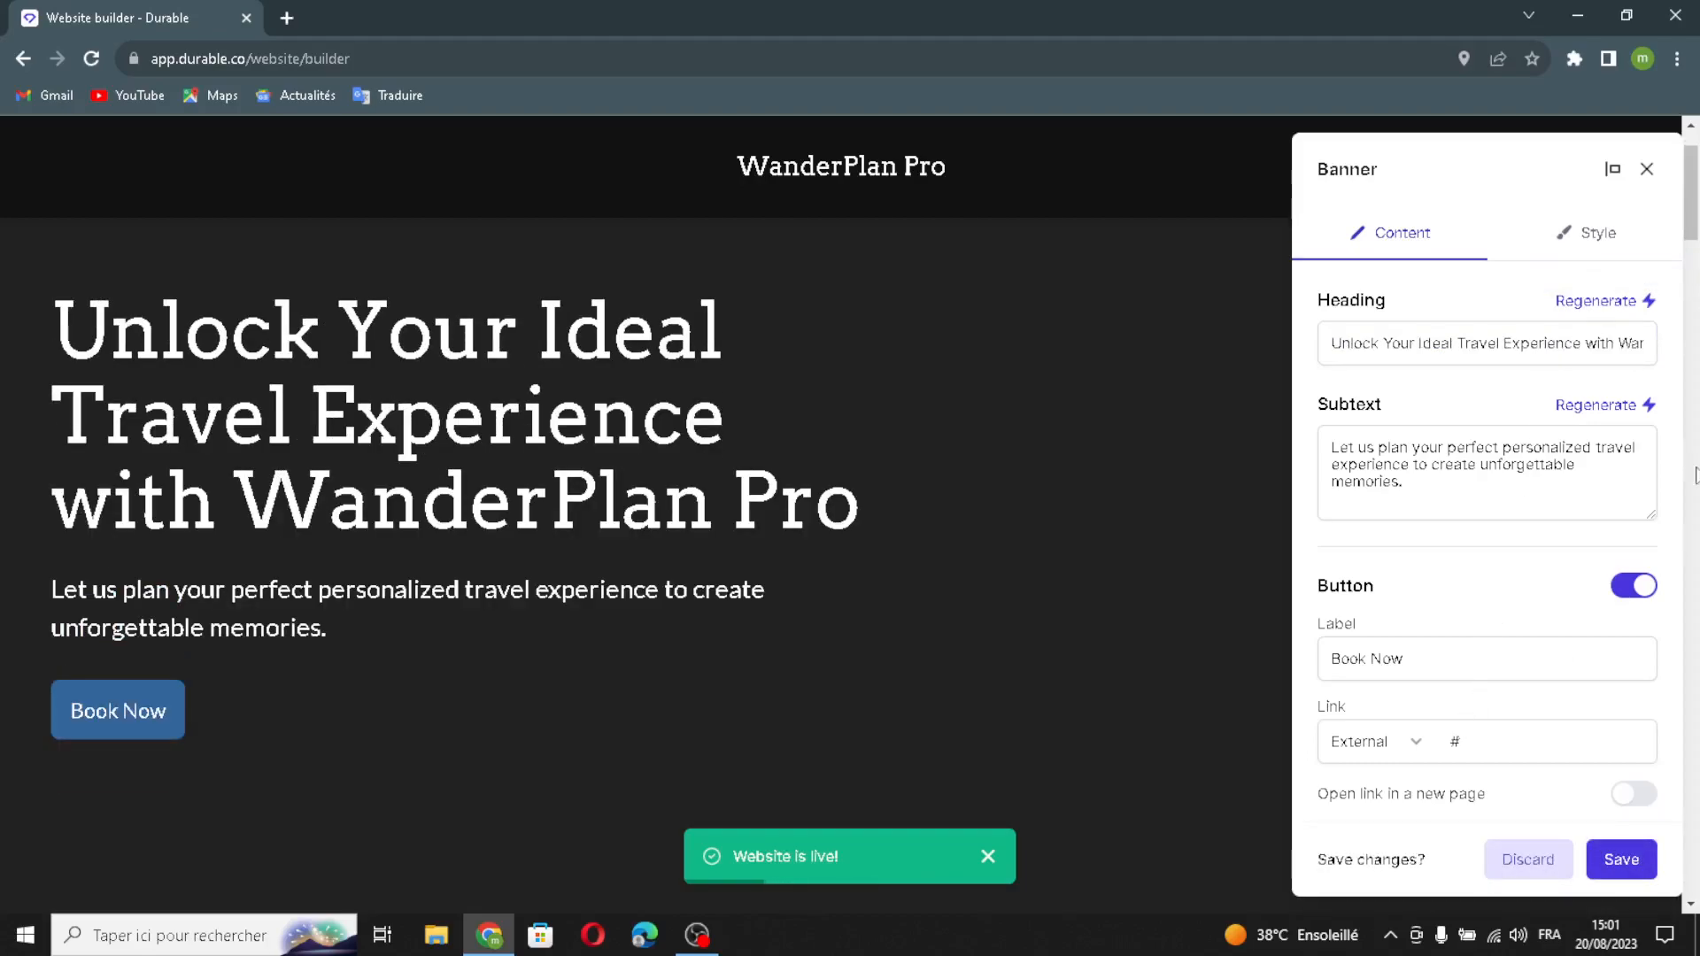
left_click(1642, 405)
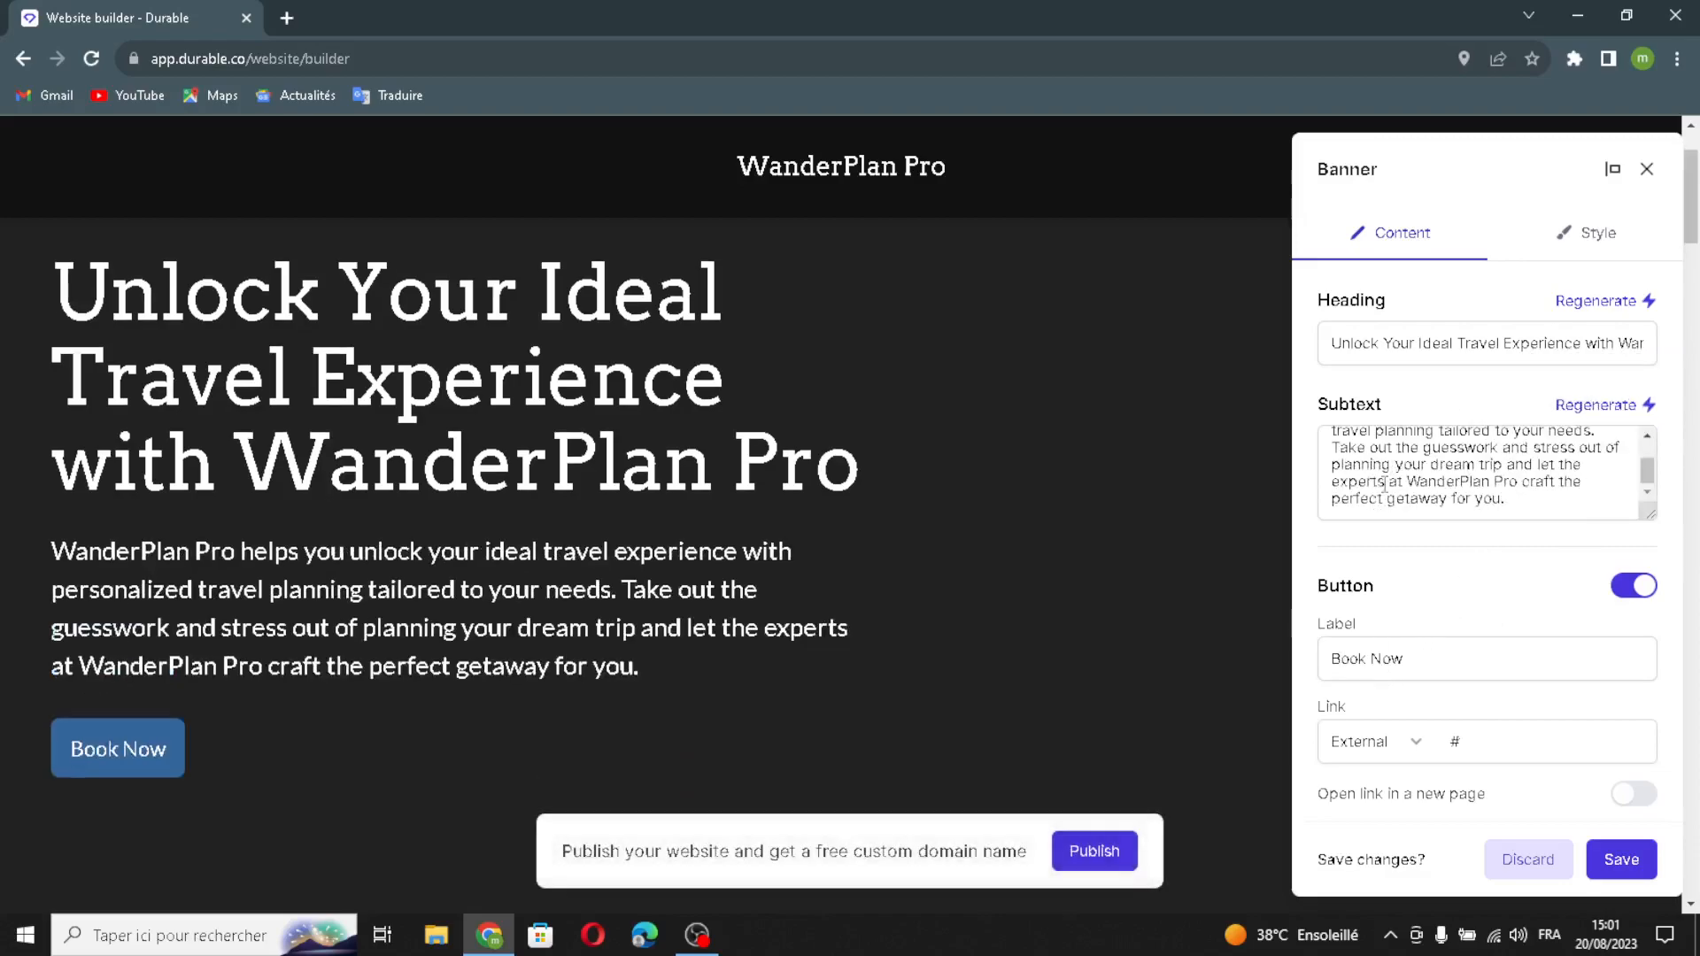
left_click_drag(1413, 666, 1340, 712)
left_click(1441, 653)
left_click(1460, 588)
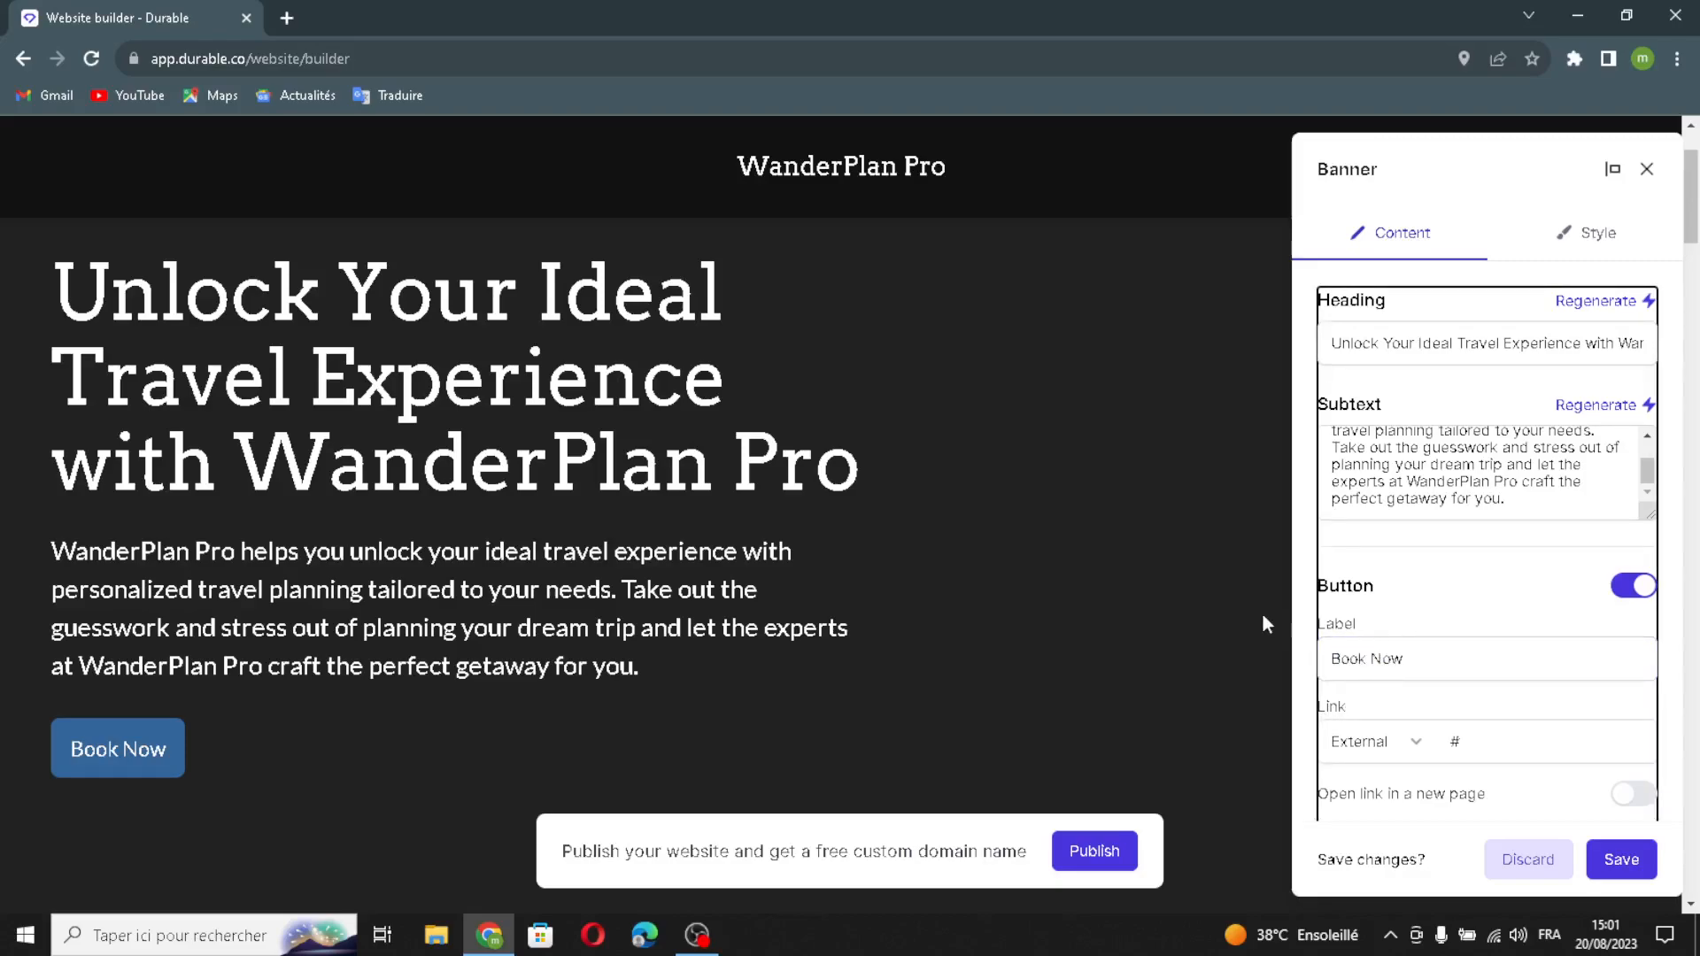
left_click_drag(1326, 659, 1436, 615)
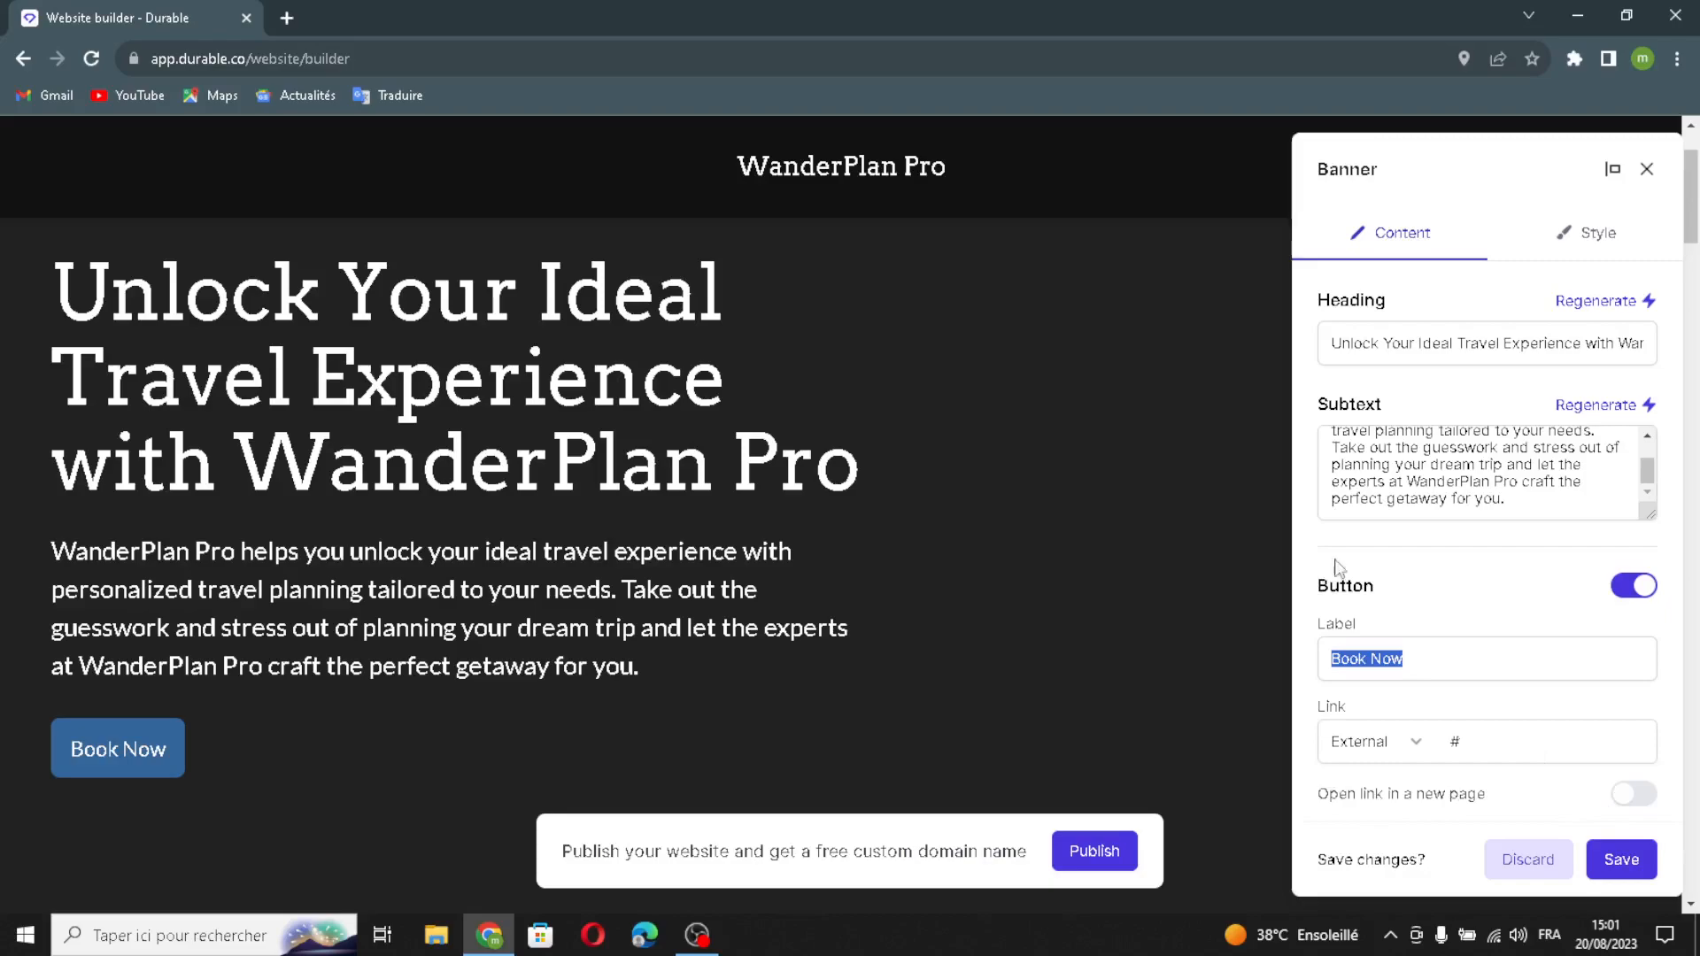
Turn on the Combine with header style option for the banner and save the banner changes
left_click(1539, 235)
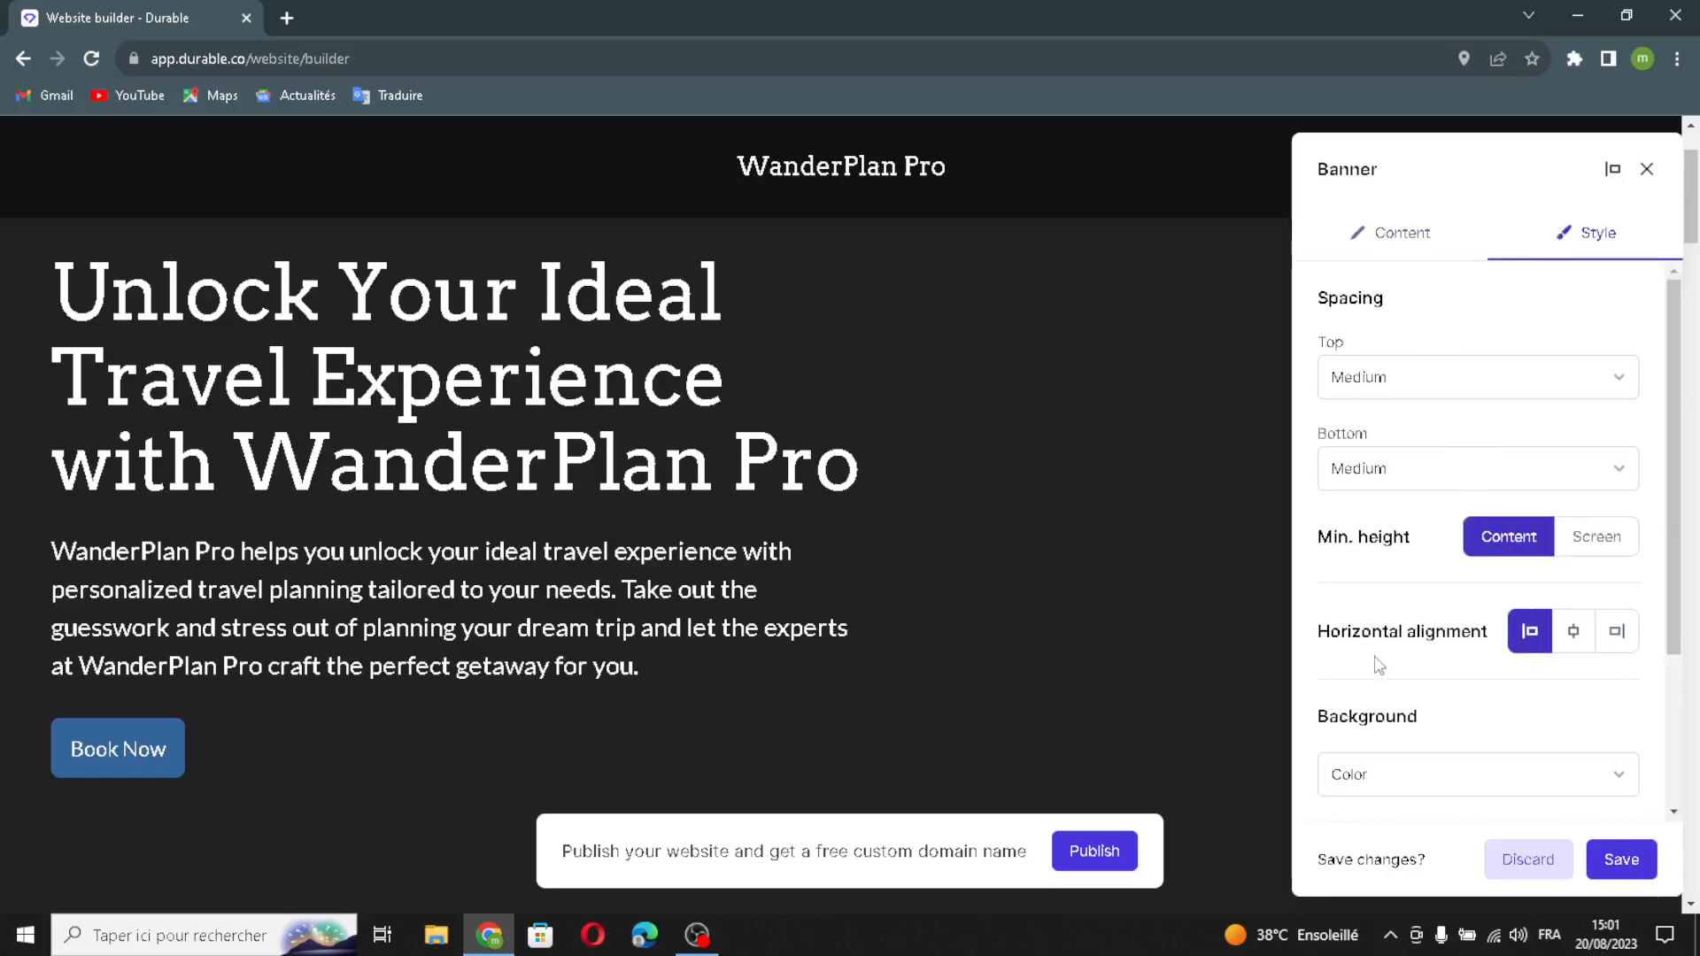
scroll(1397, 693, "down", 2)
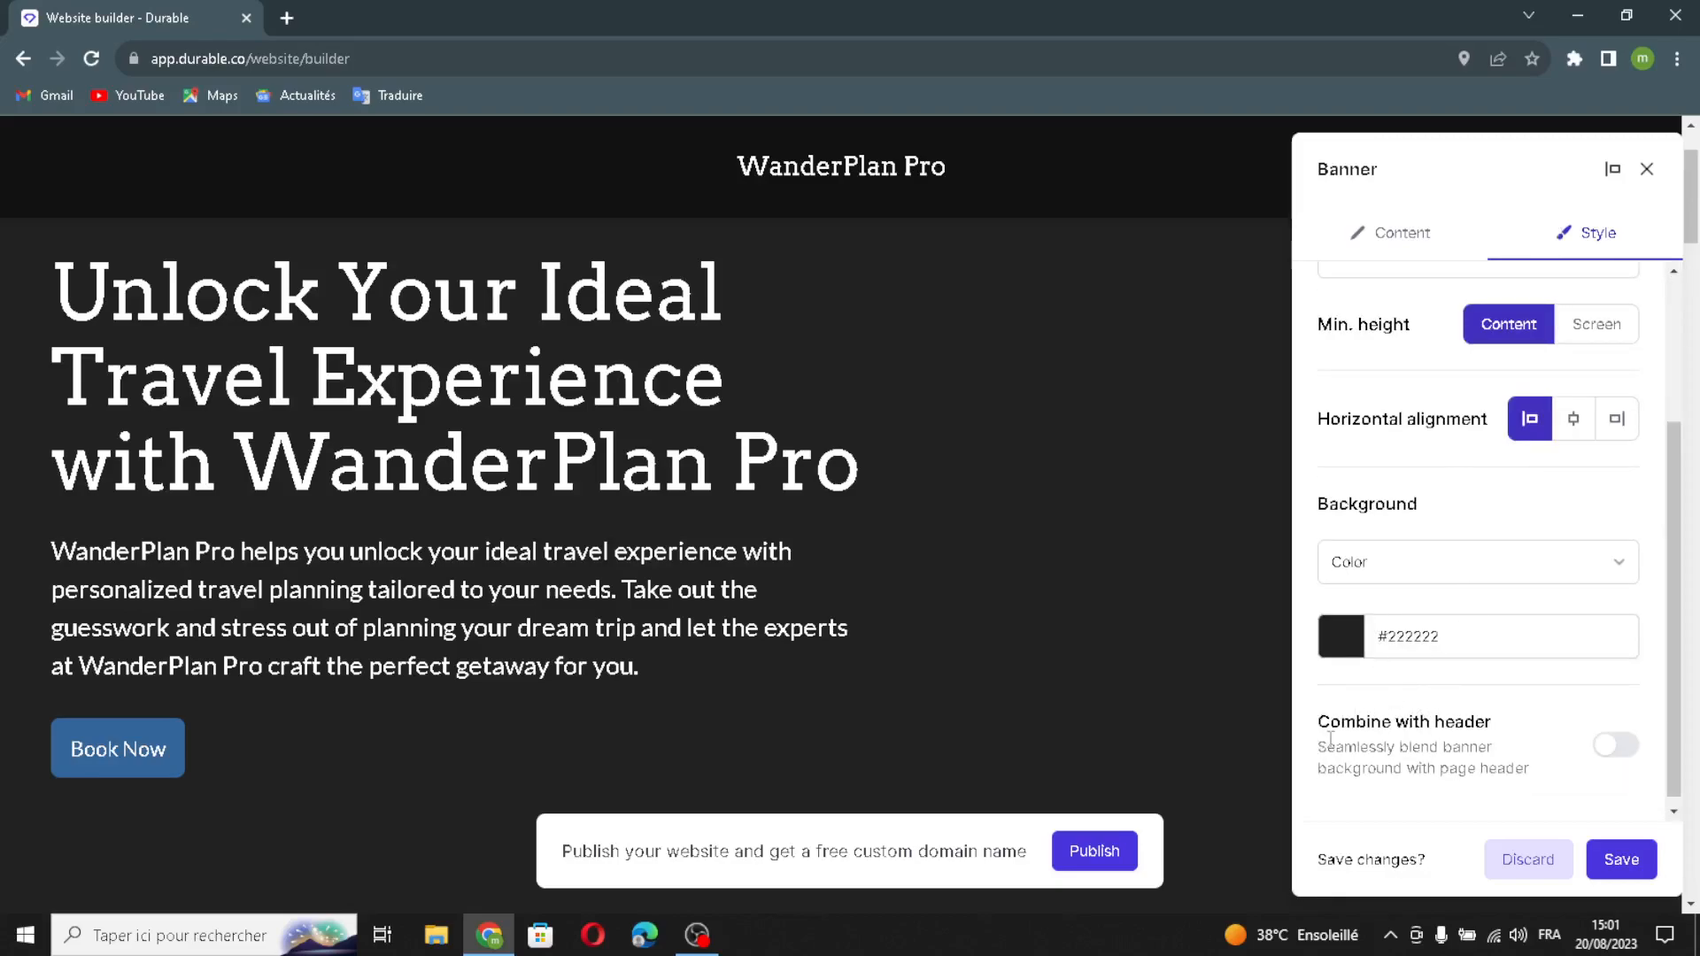
left_click(1624, 750)
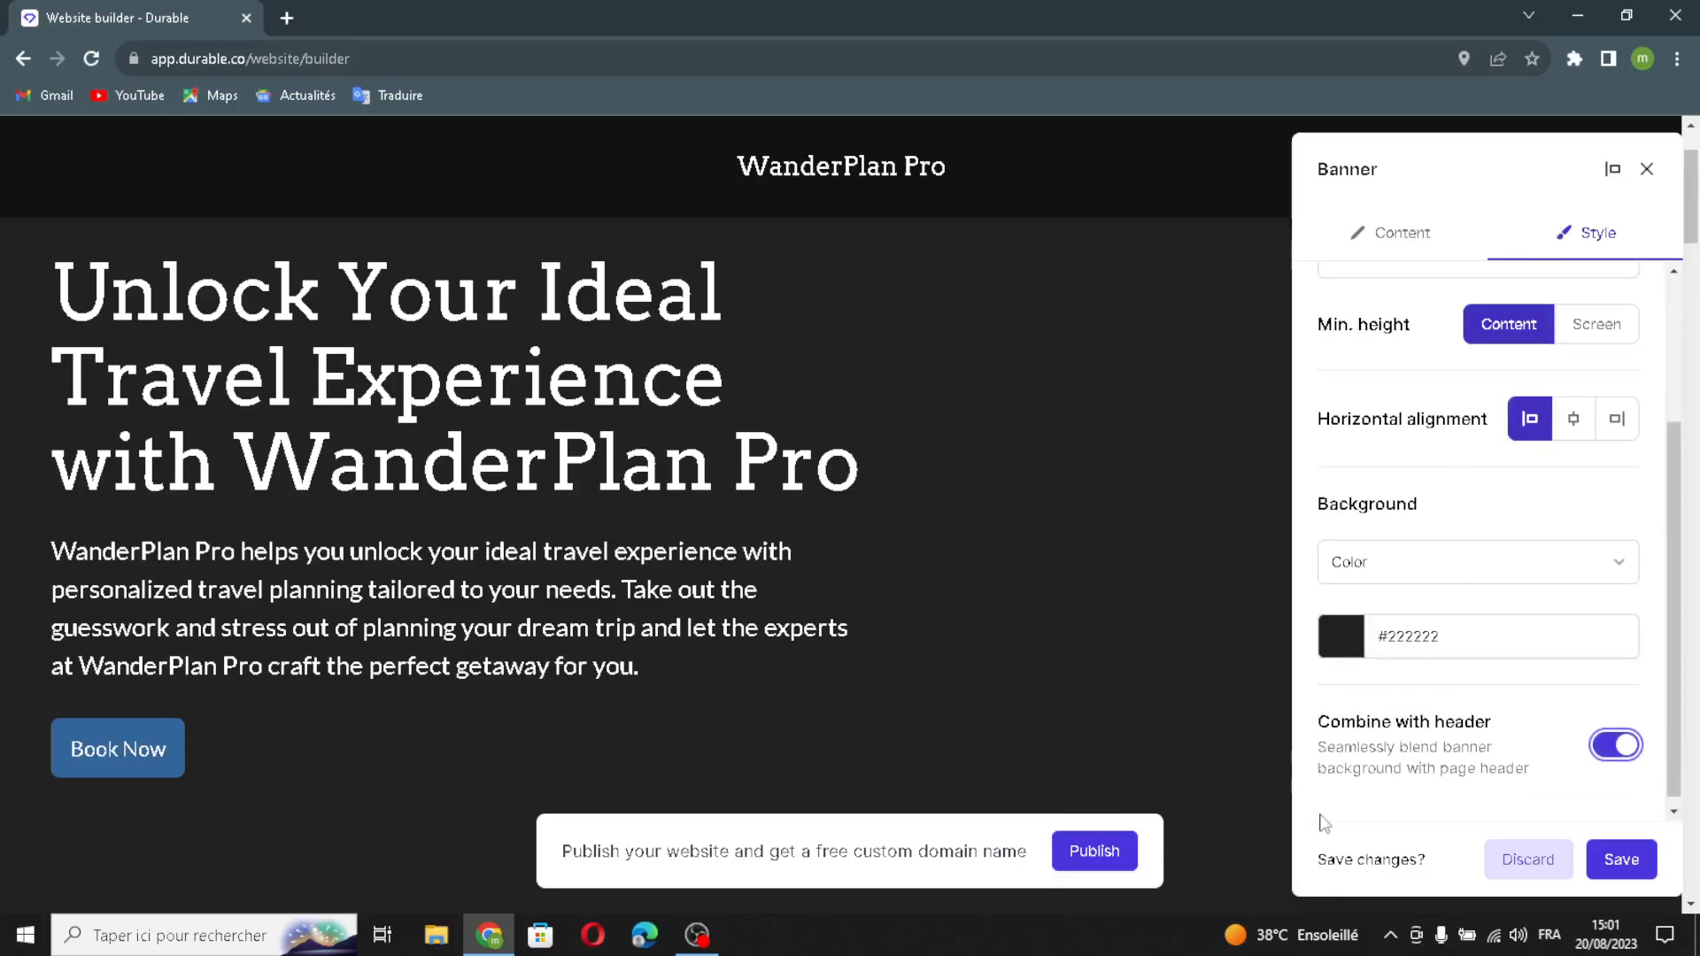
left_click(1638, 872)
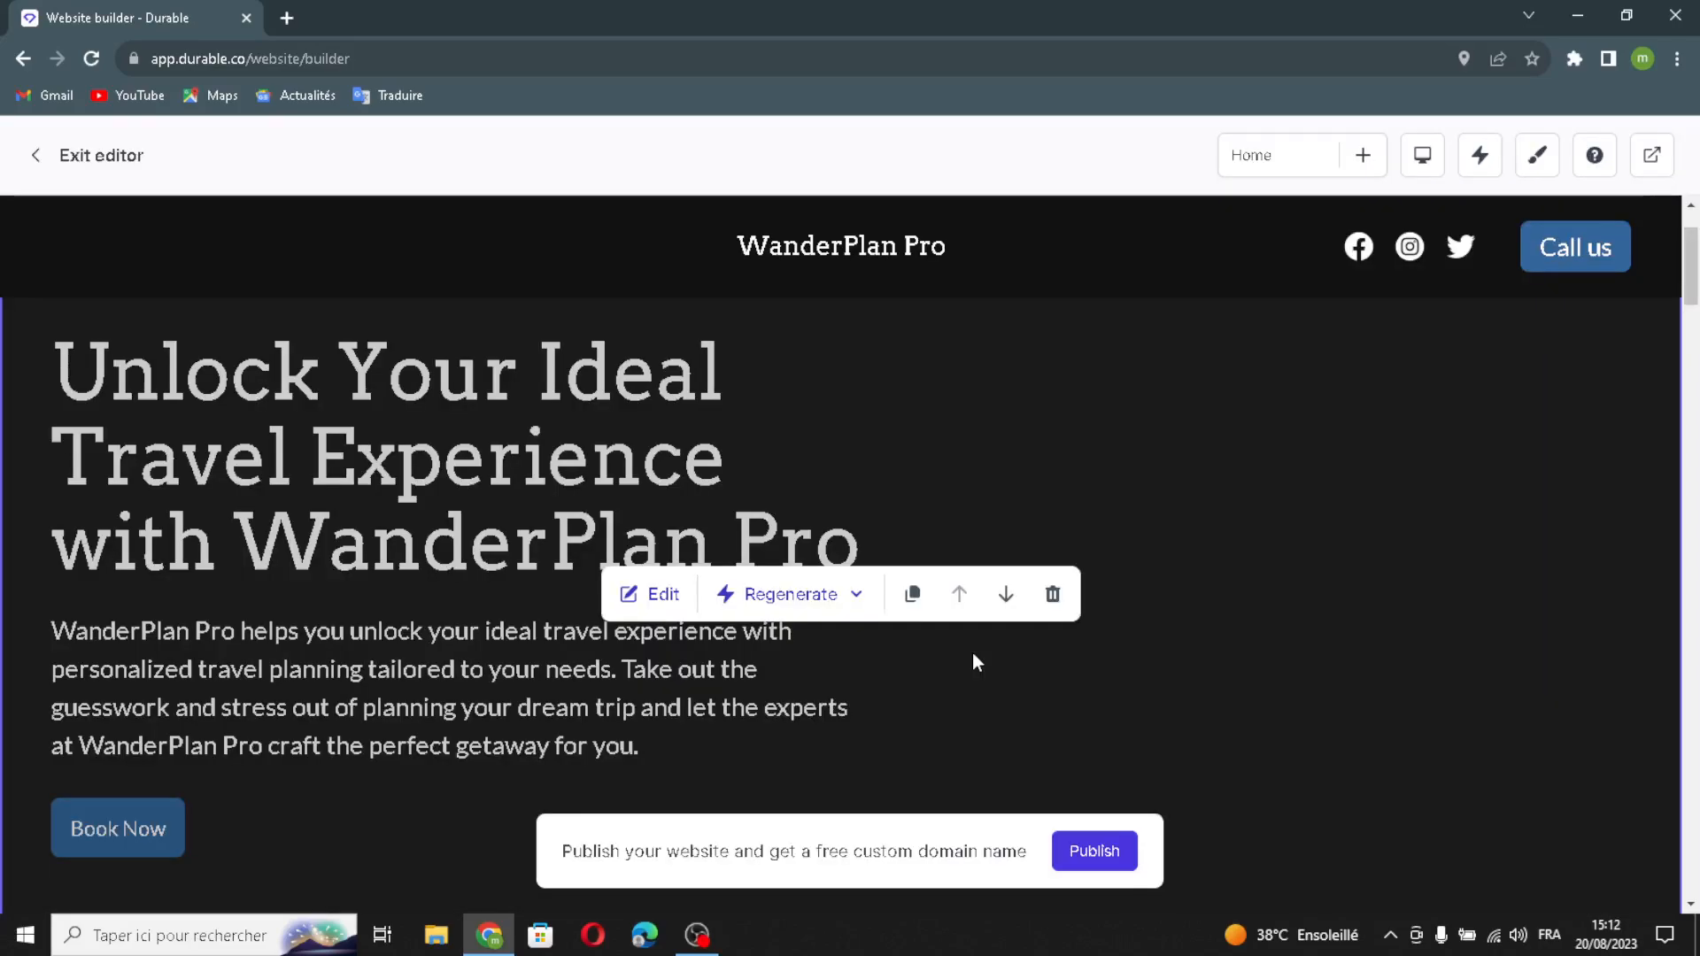
Regenerate the picture of the image section below the banner, check its style options and save the changes
scroll(974, 653, "down", 10)
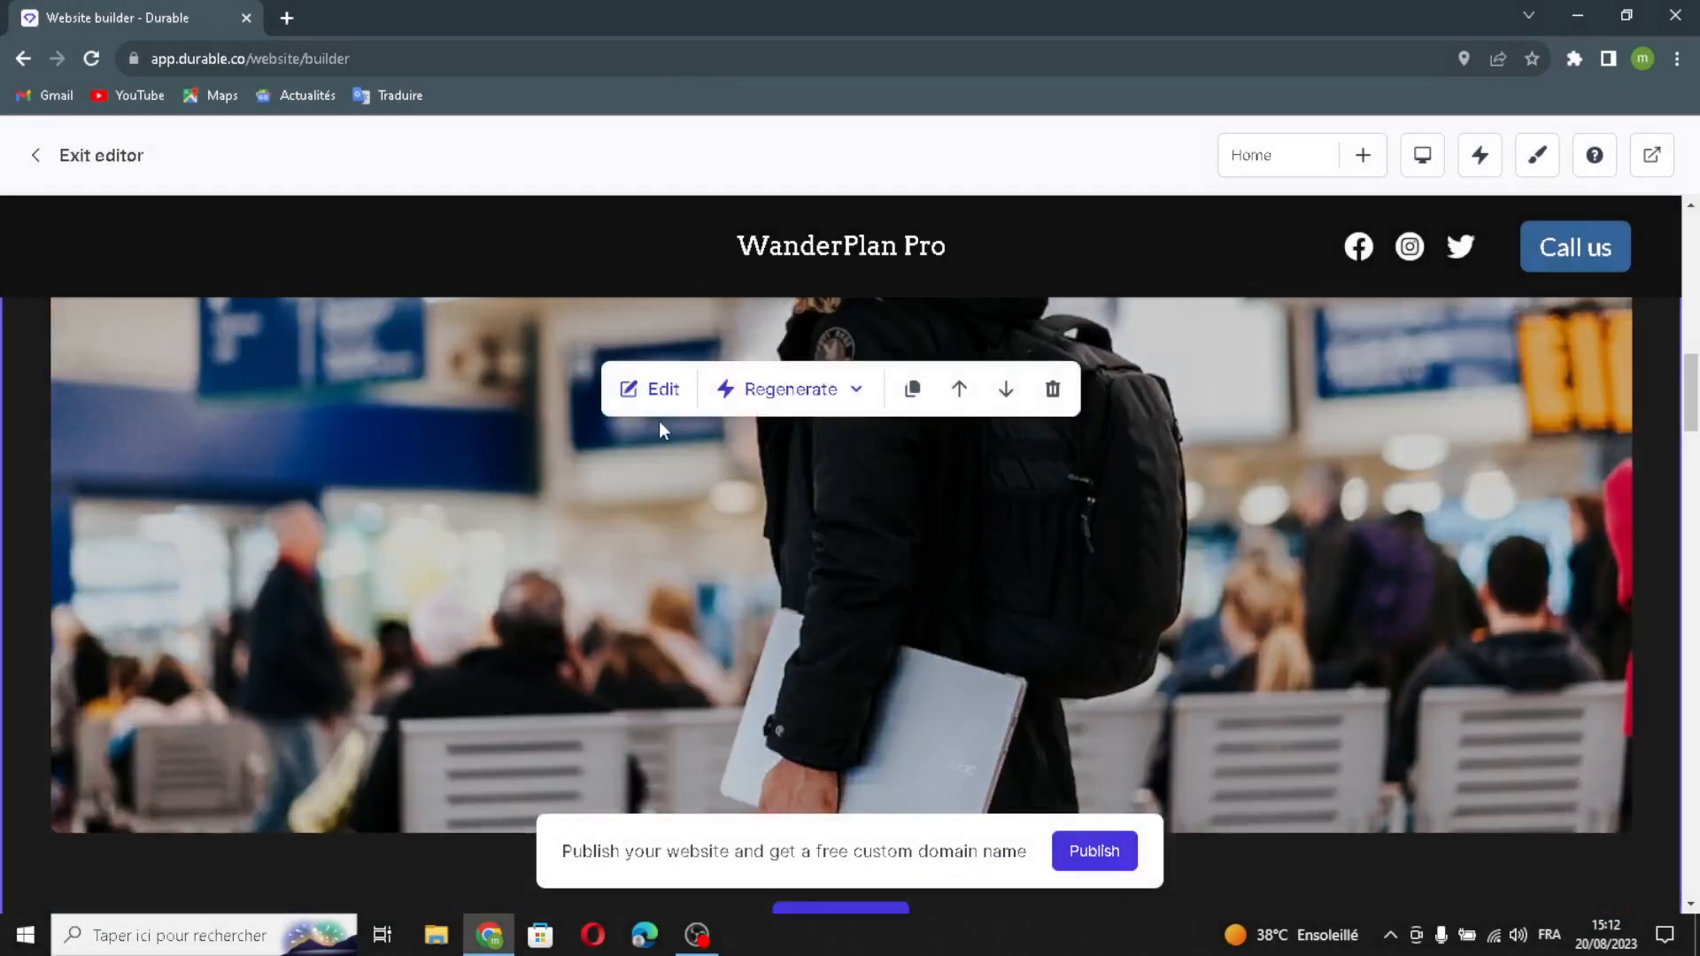
left_click(663, 387)
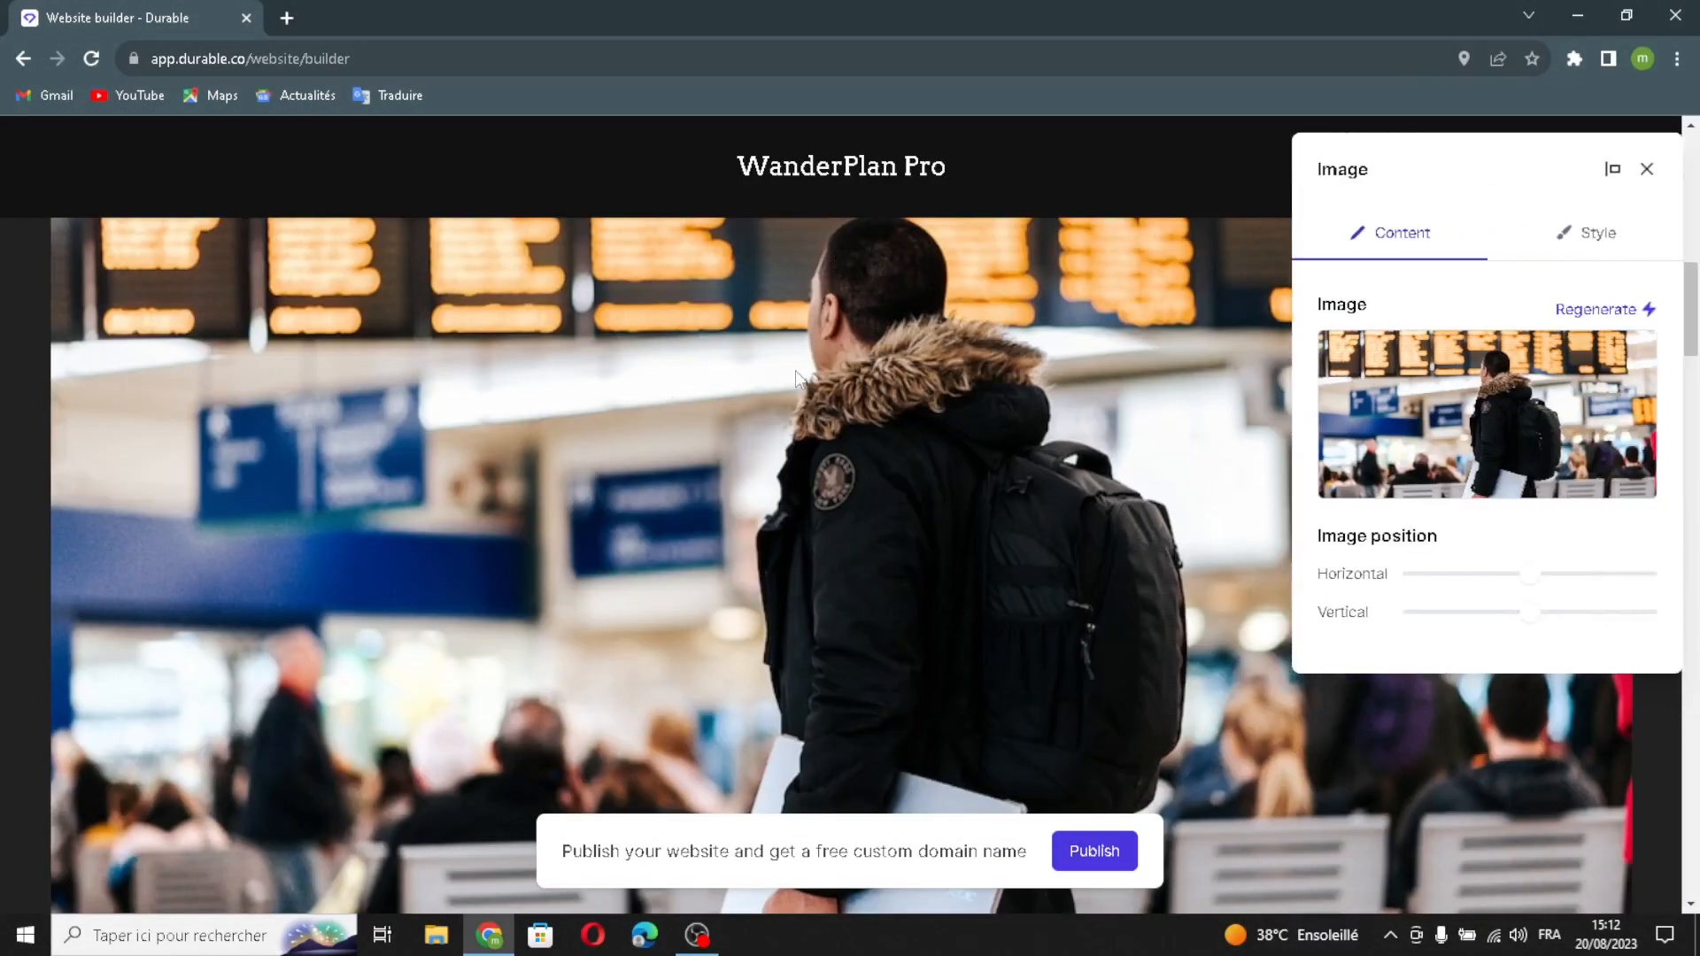
left_click(1647, 307)
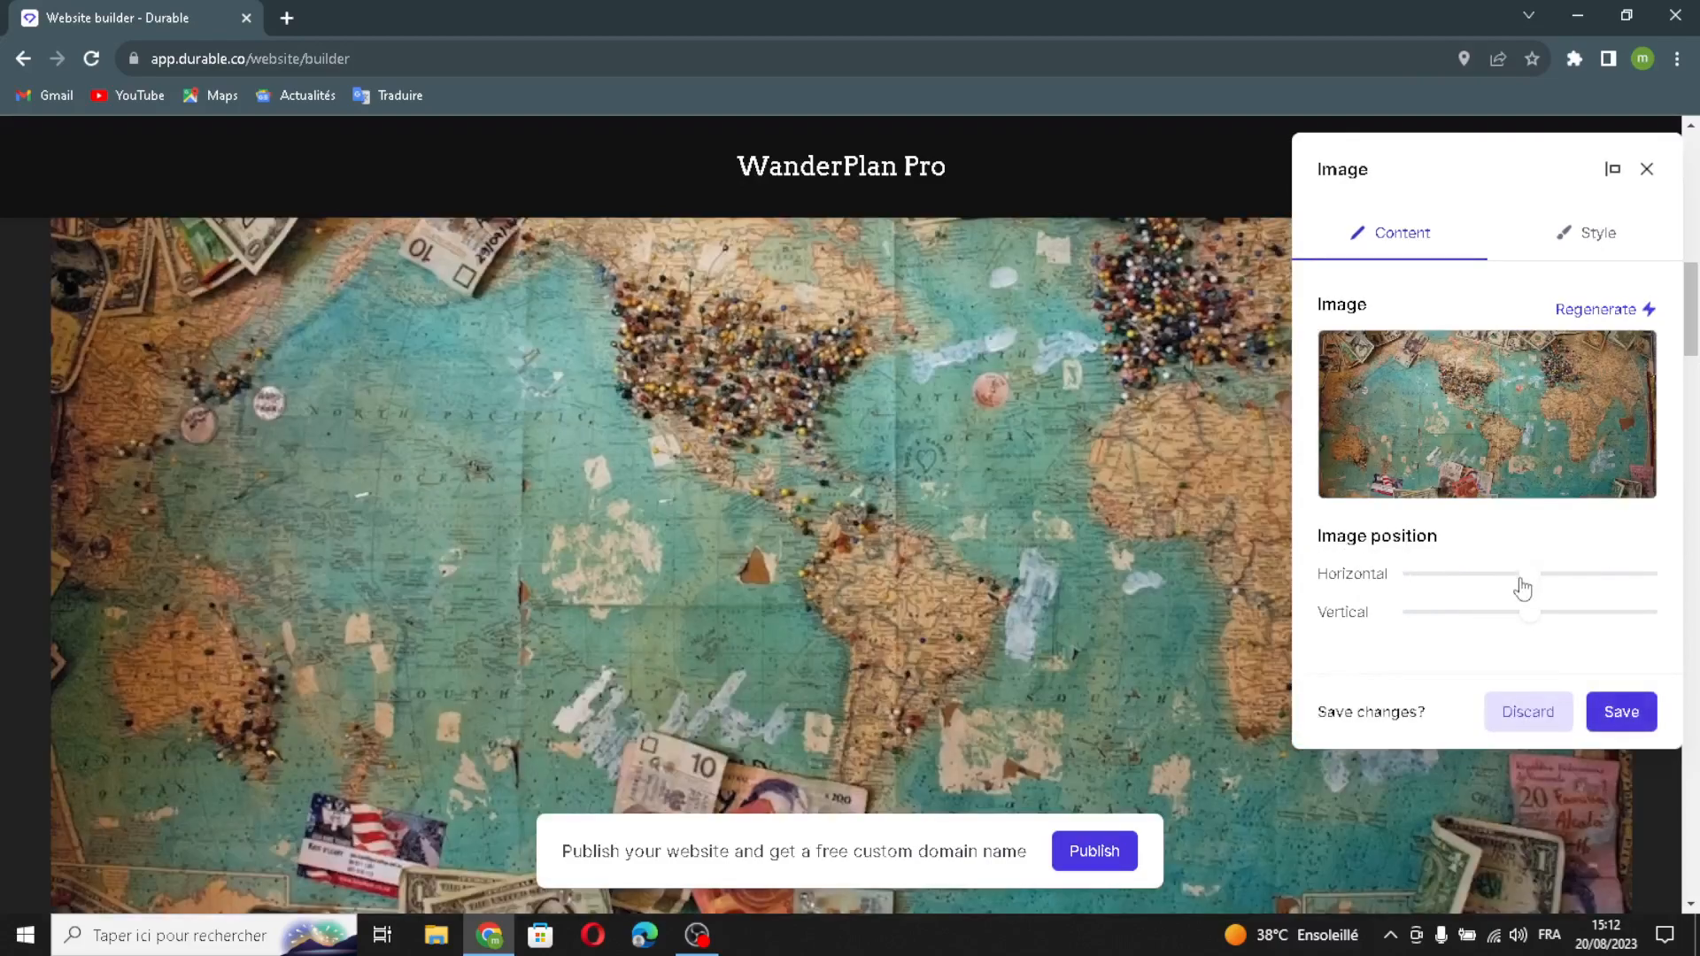
left_click(1587, 255)
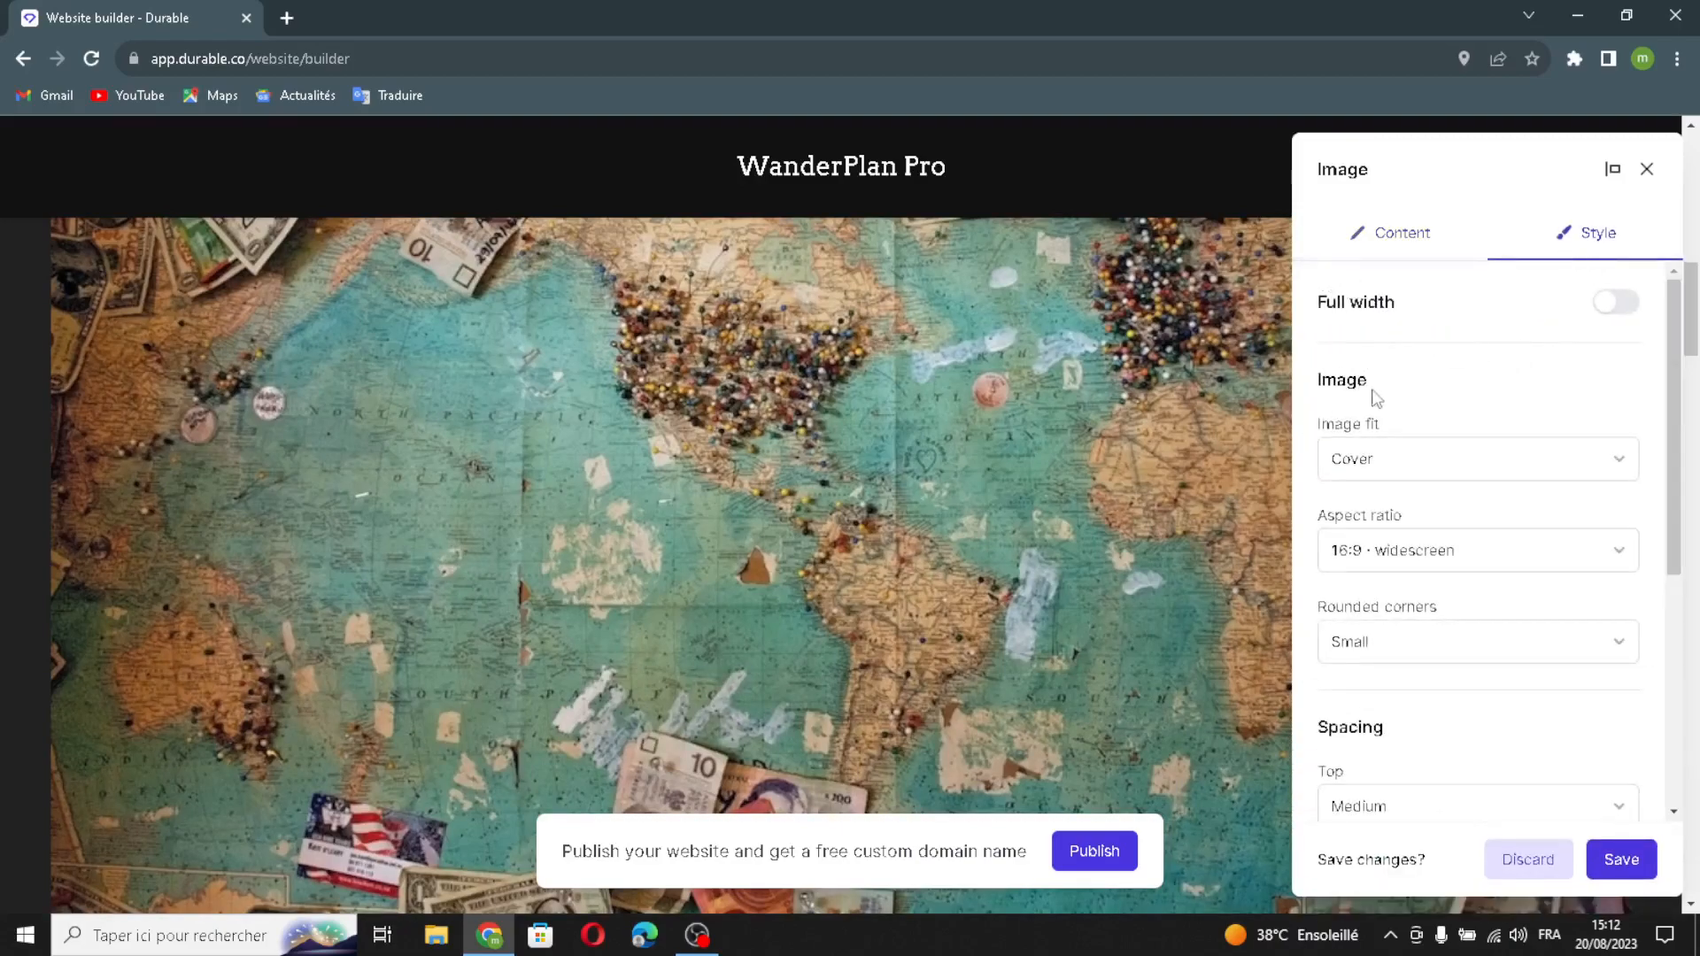
scroll(1338, 730, "down", 5)
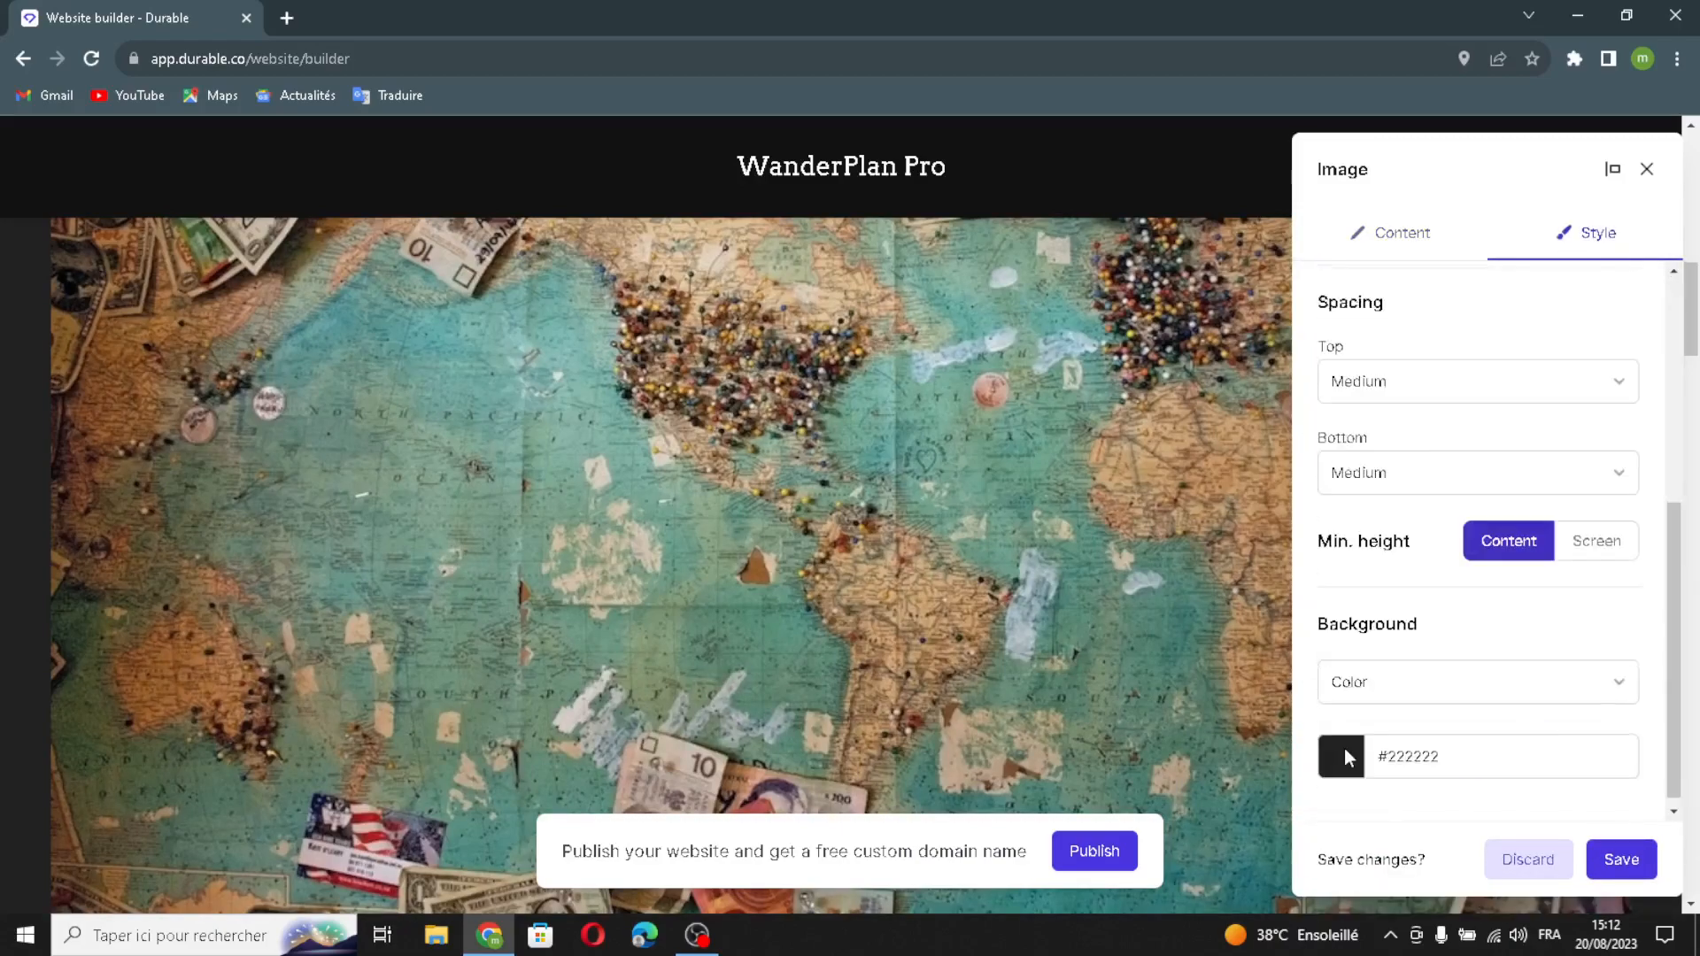
scroll(1377, 561, "up", 5)
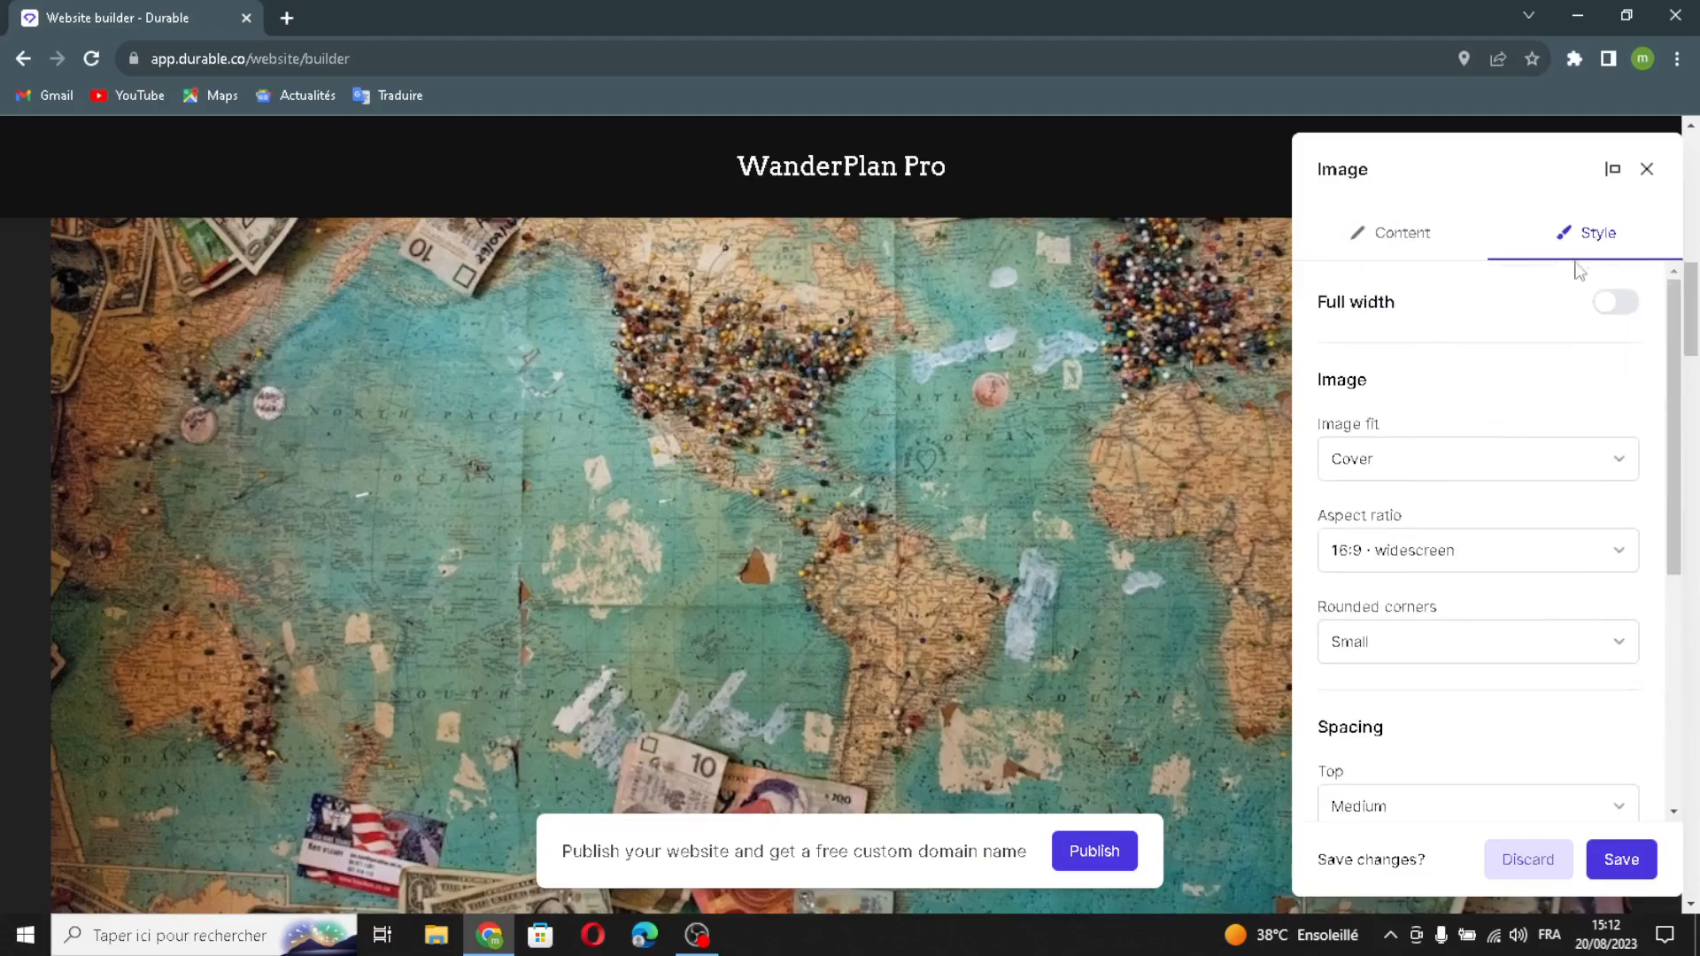
left_click(1623, 852)
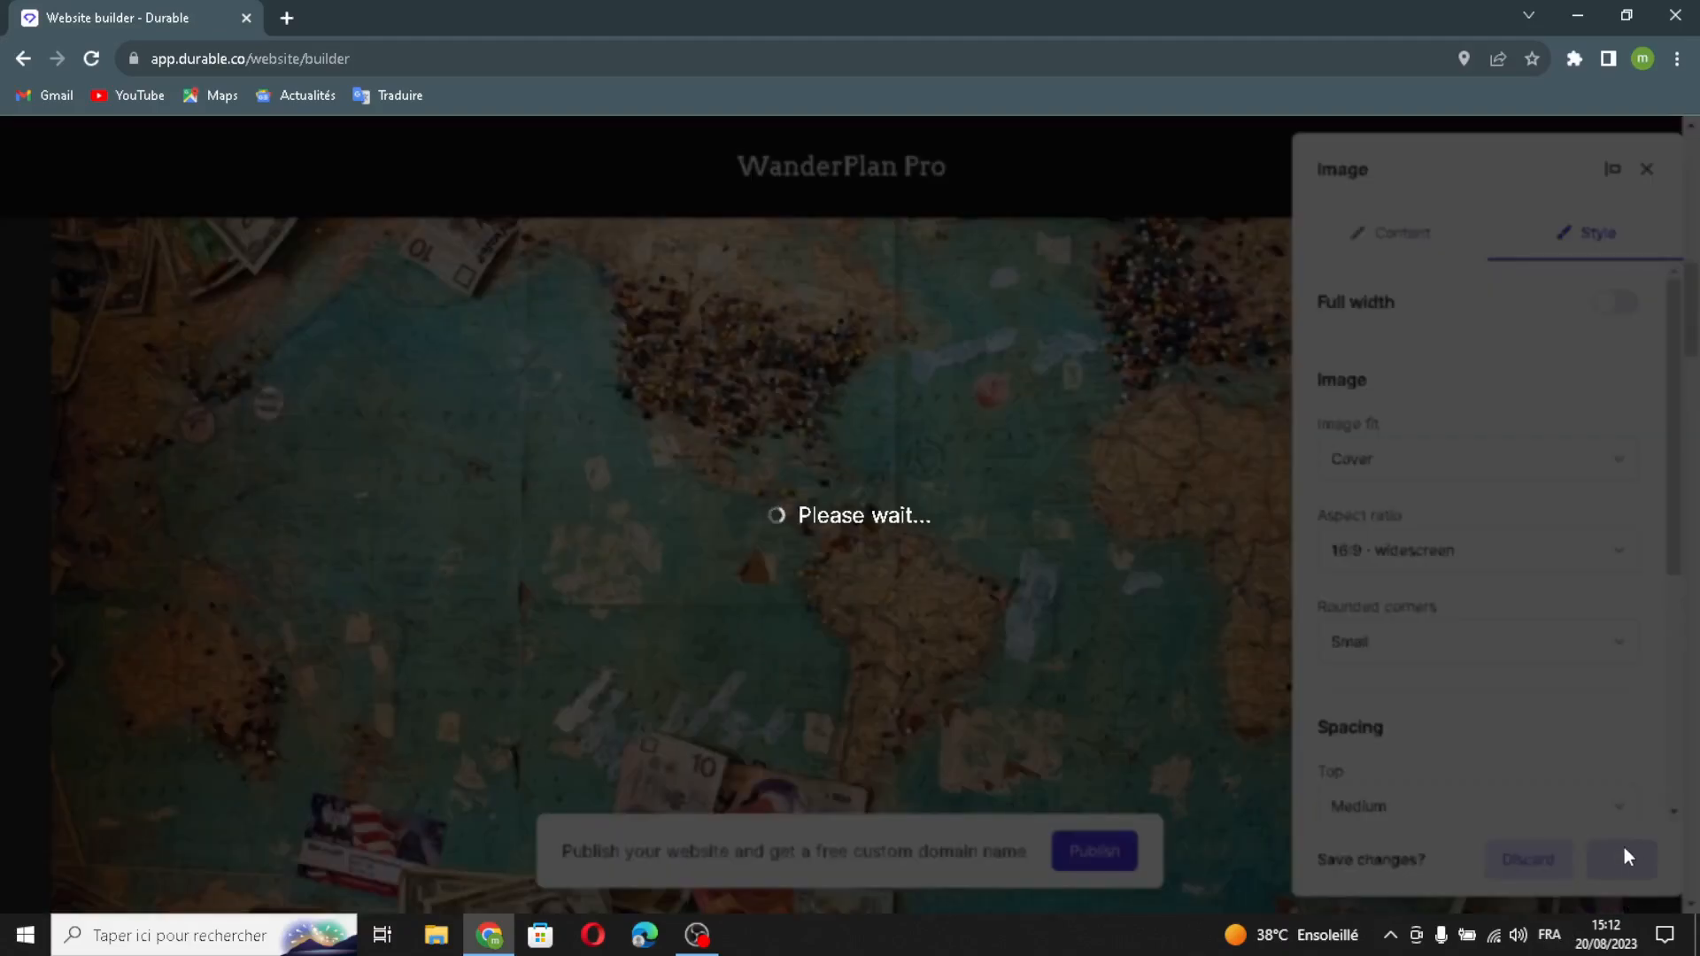
Set the alignment of the About us text section to left and save the changes
right_click(1266, 594)
scroll(1266, 593, "down", 5)
scroll(1263, 611, "down", 3)
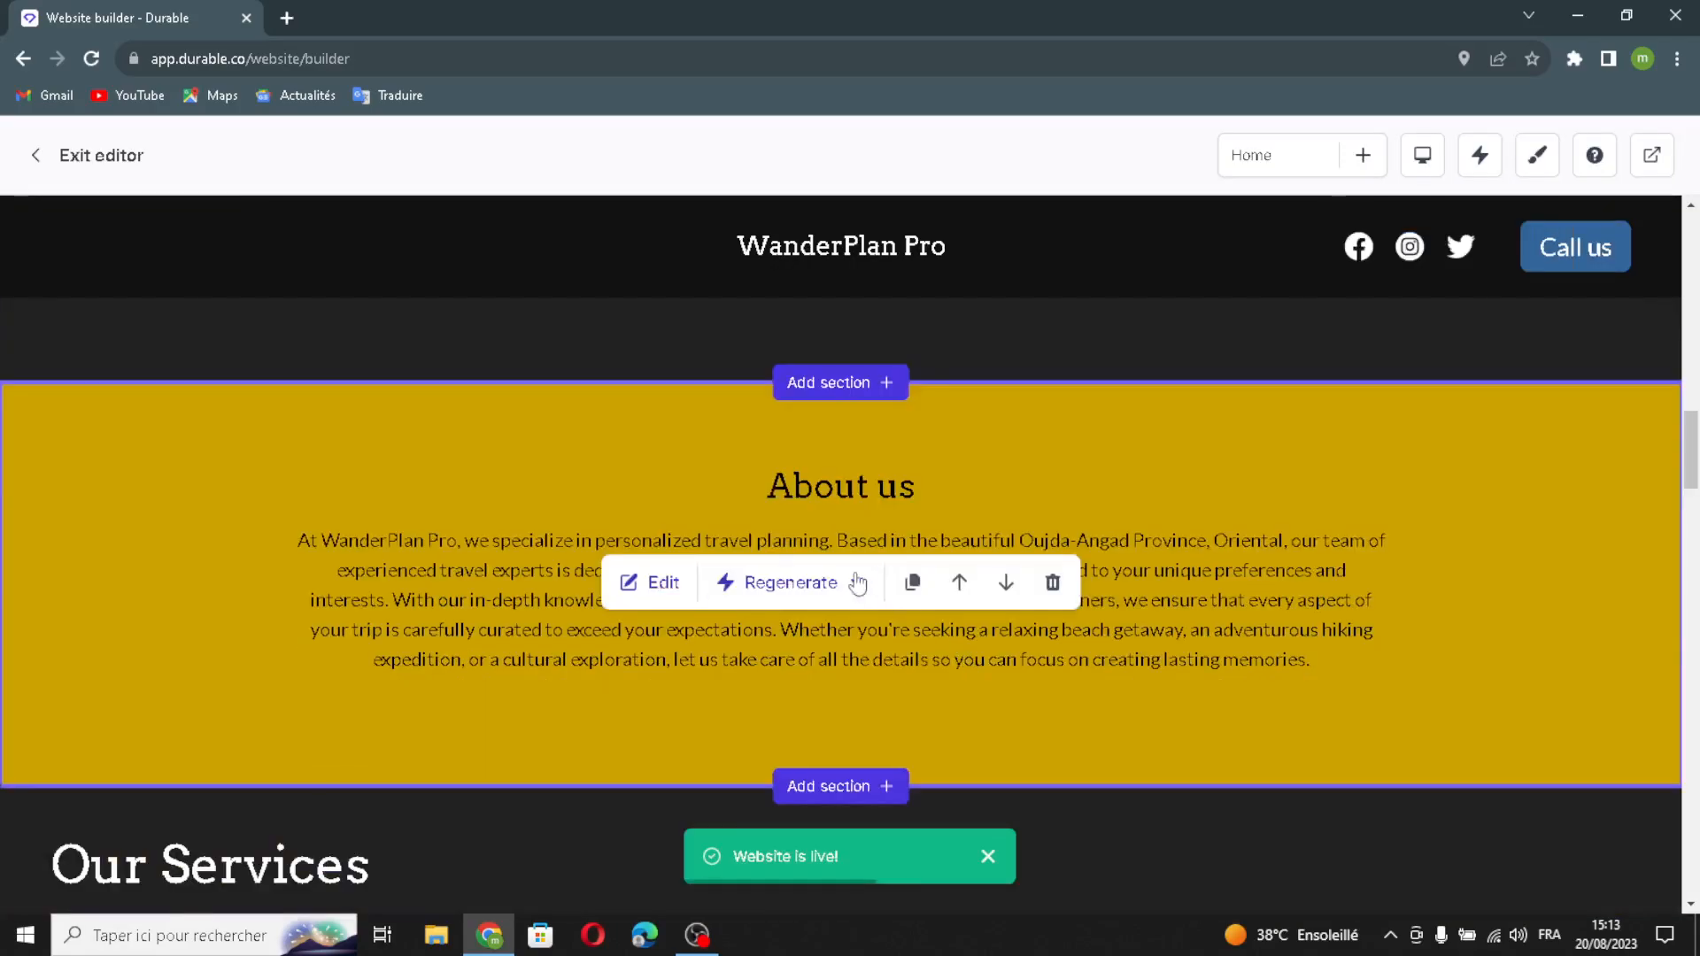
left_click(672, 601)
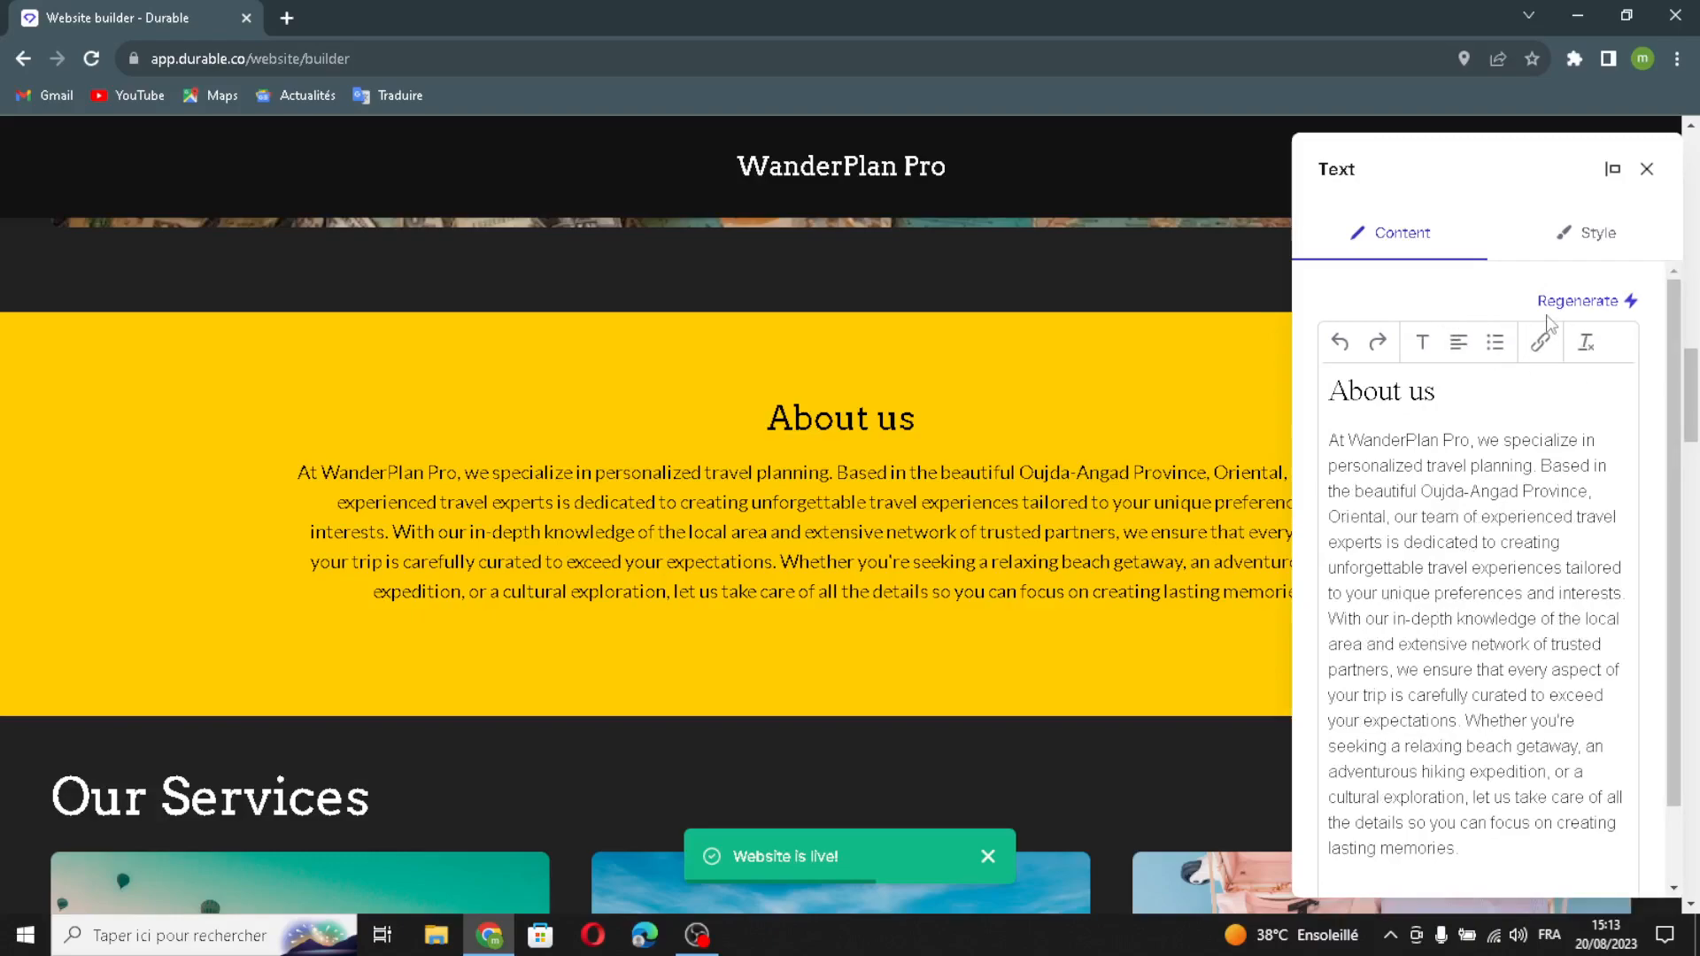
scroll(1536, 487, "down", 1)
scroll(1526, 485, "up", 1)
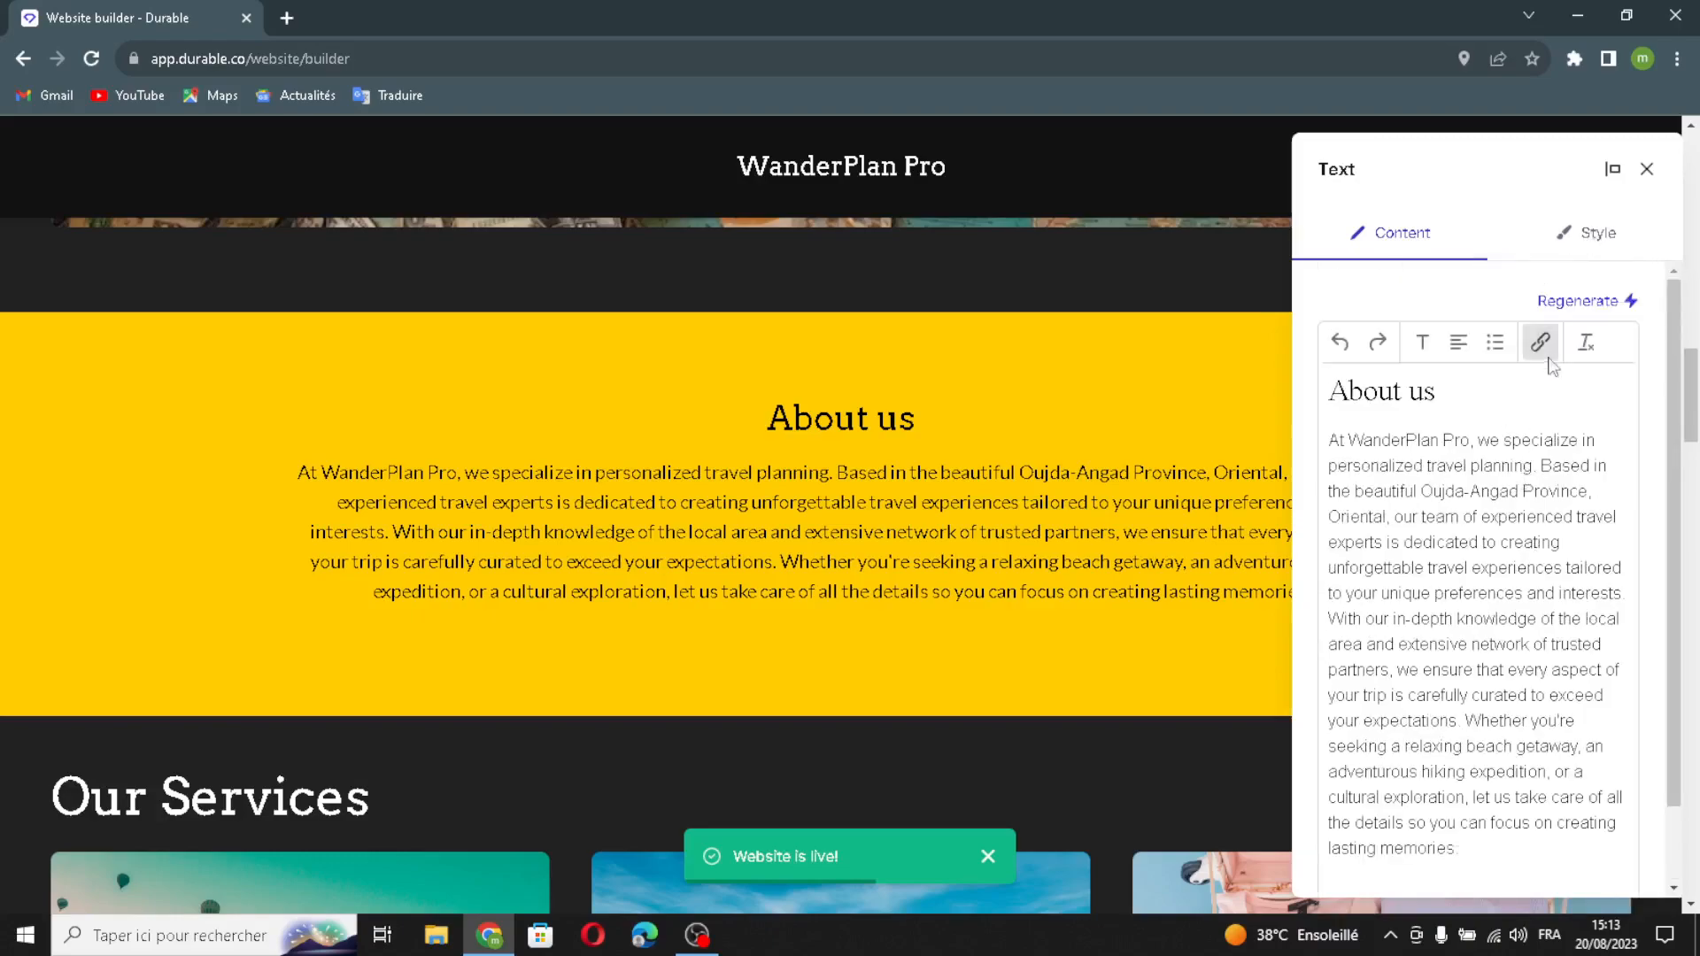
left_click(1627, 249)
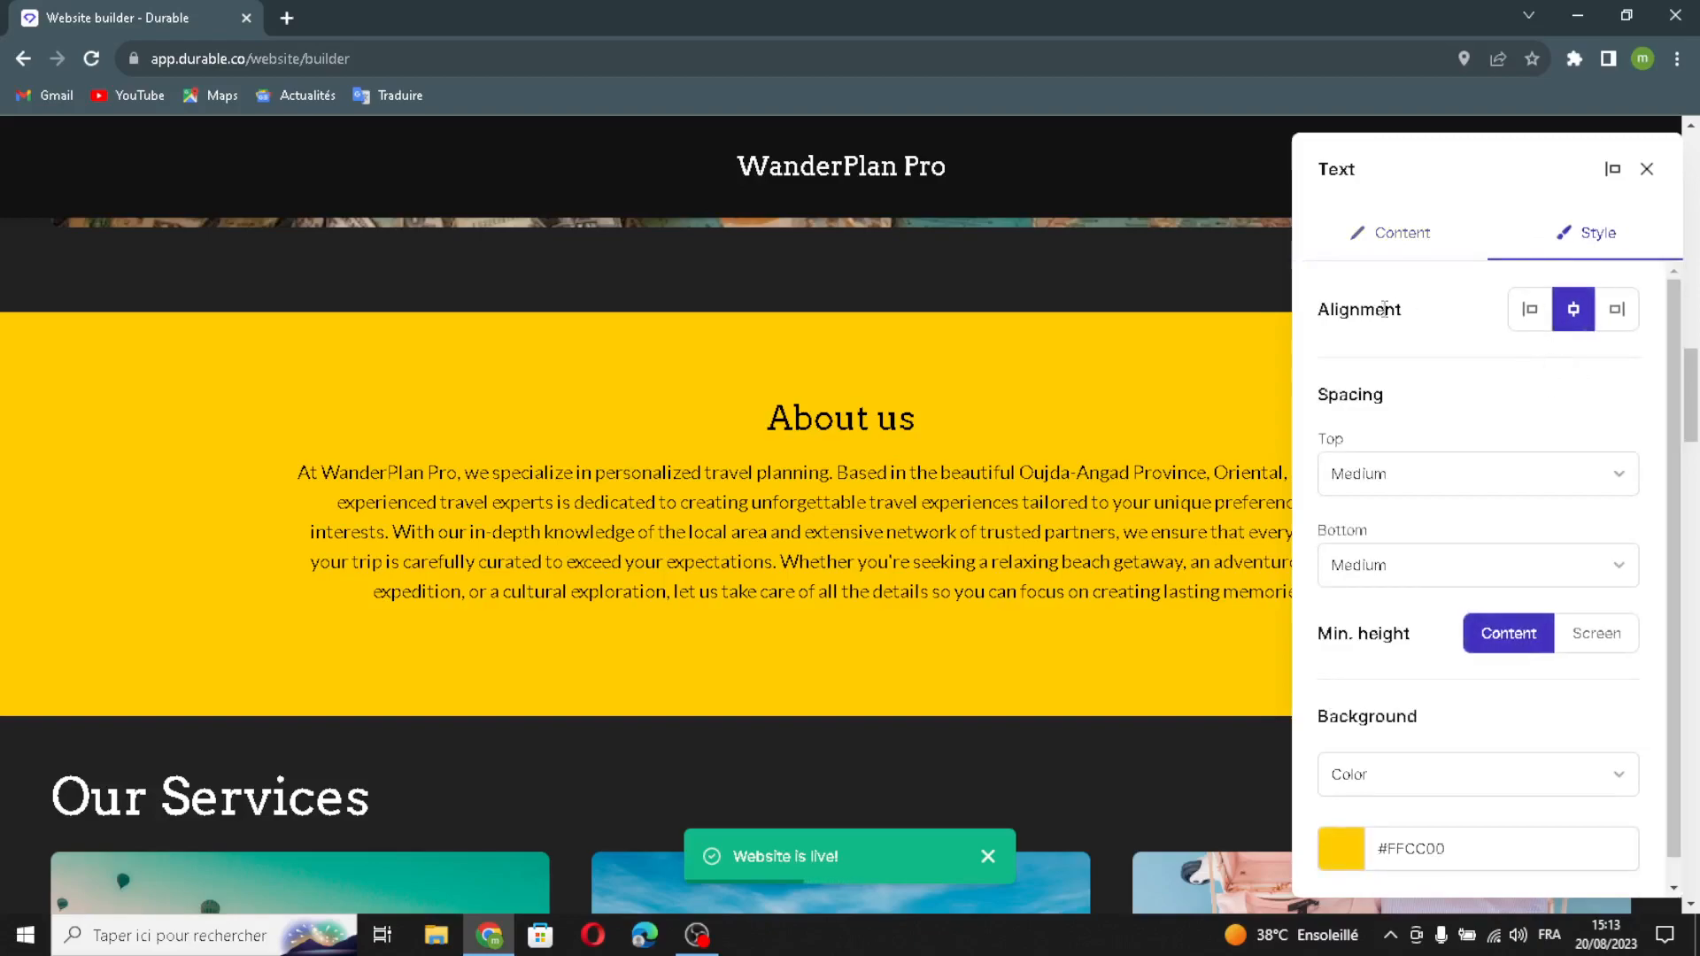
left_click(1529, 309)
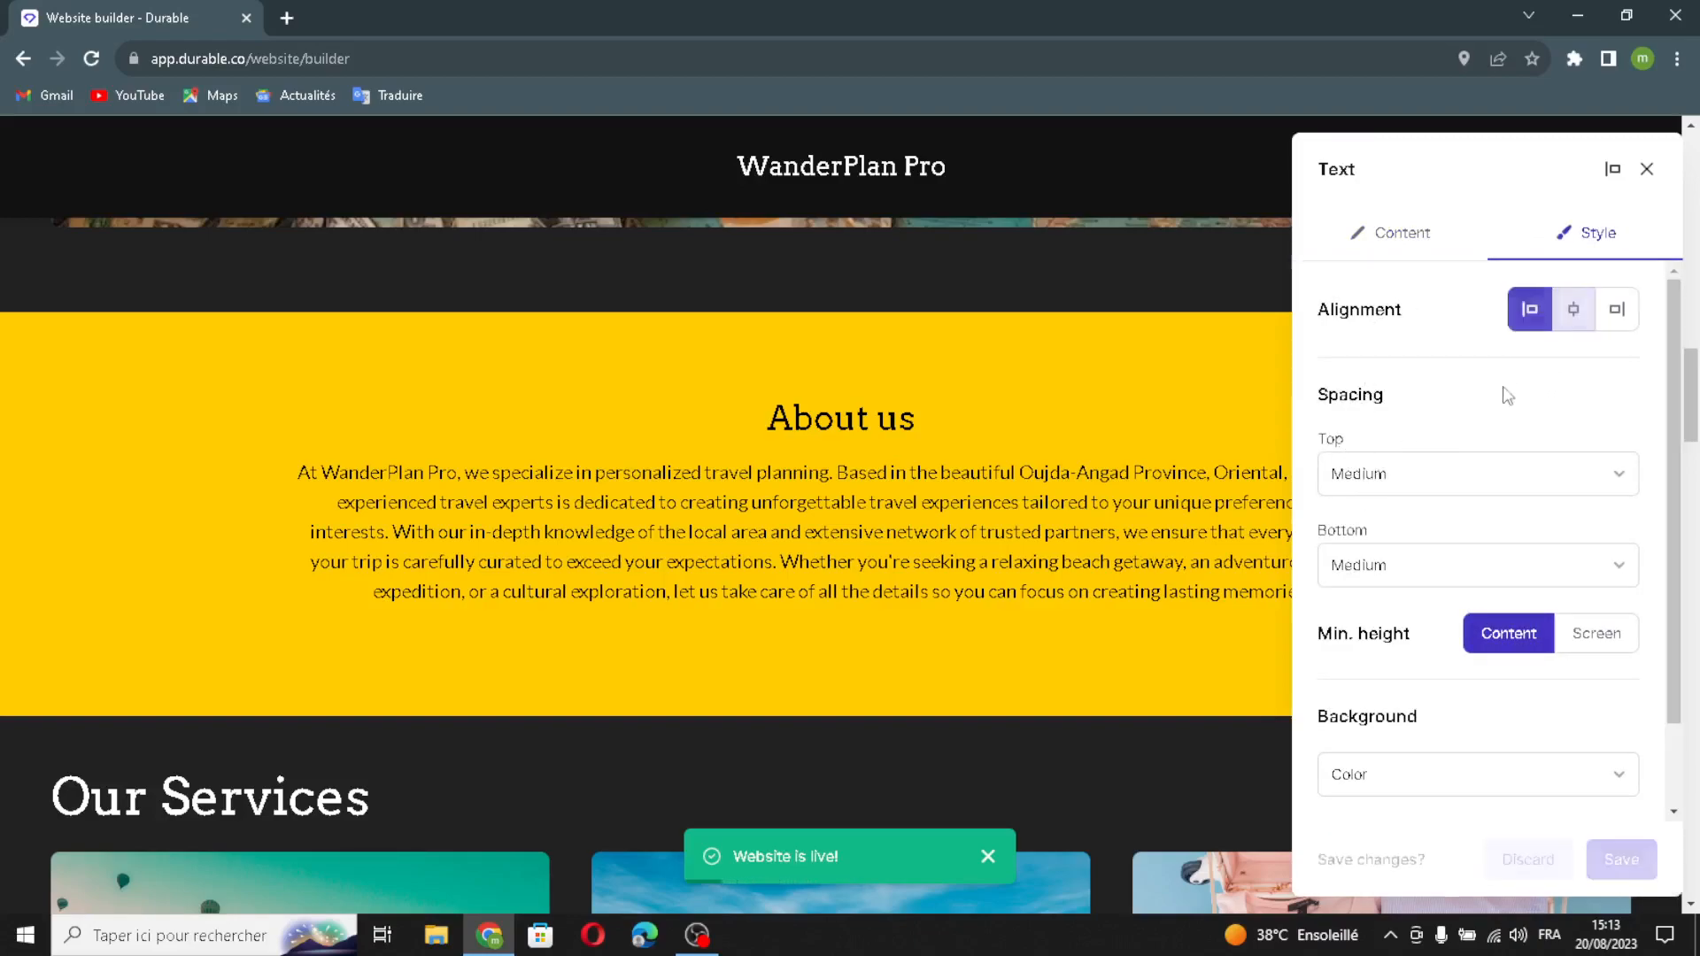
scroll(1438, 519, "down", 1)
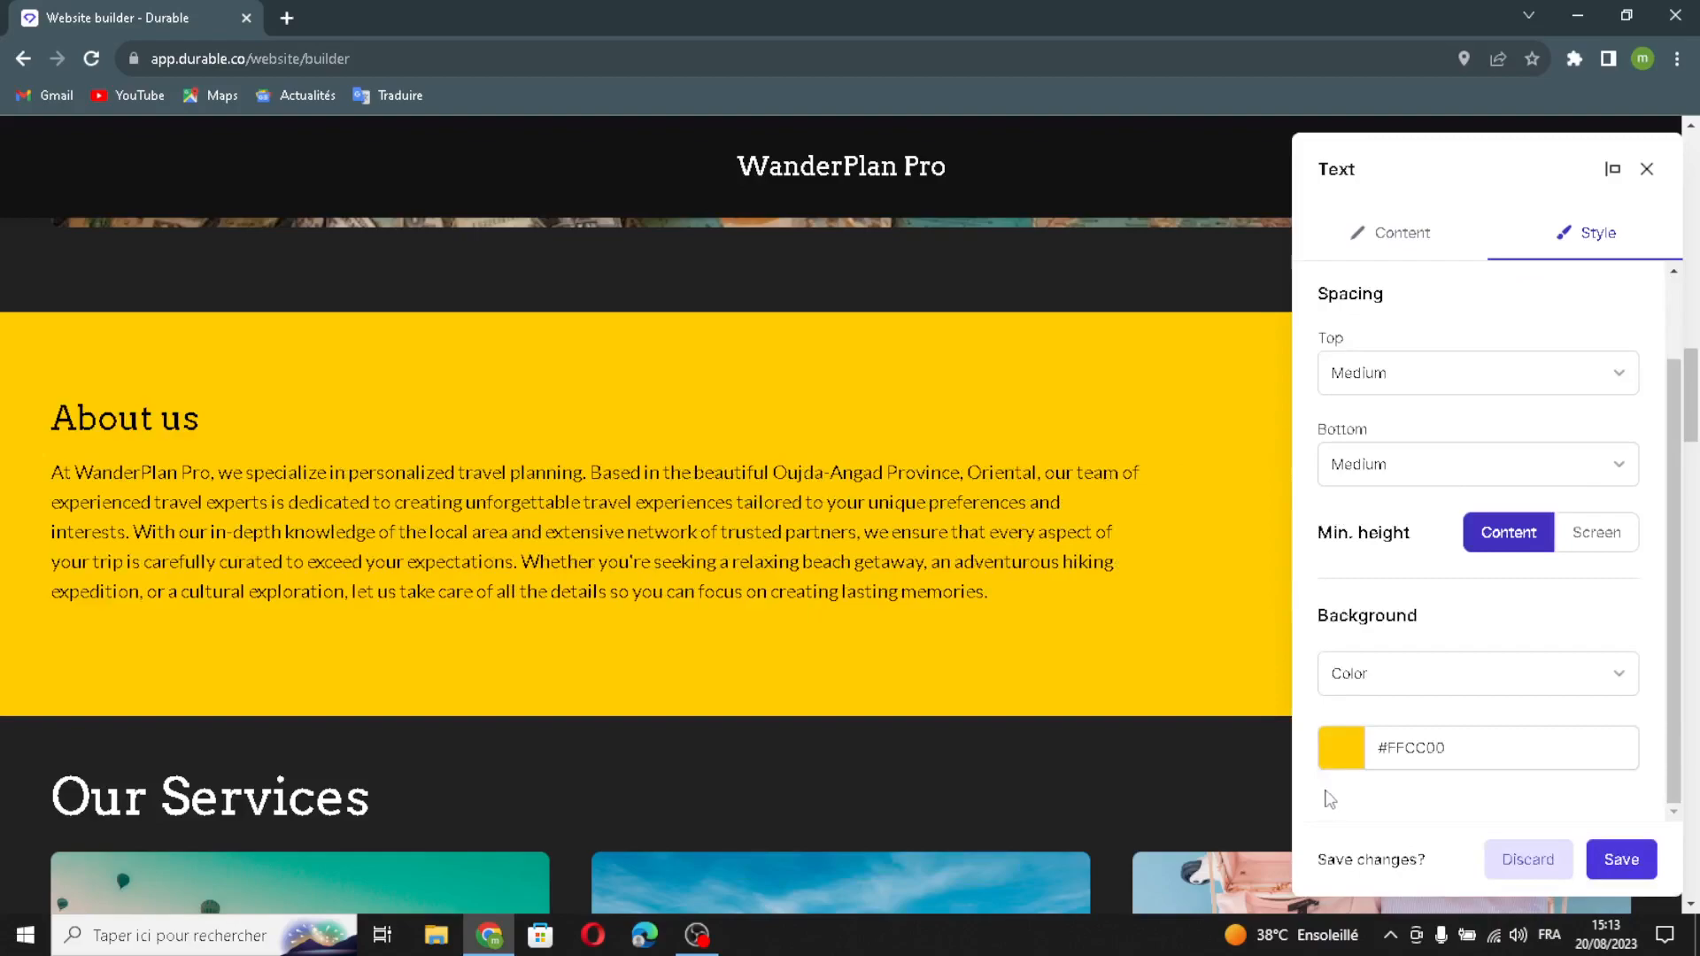
left_click(1613, 869)
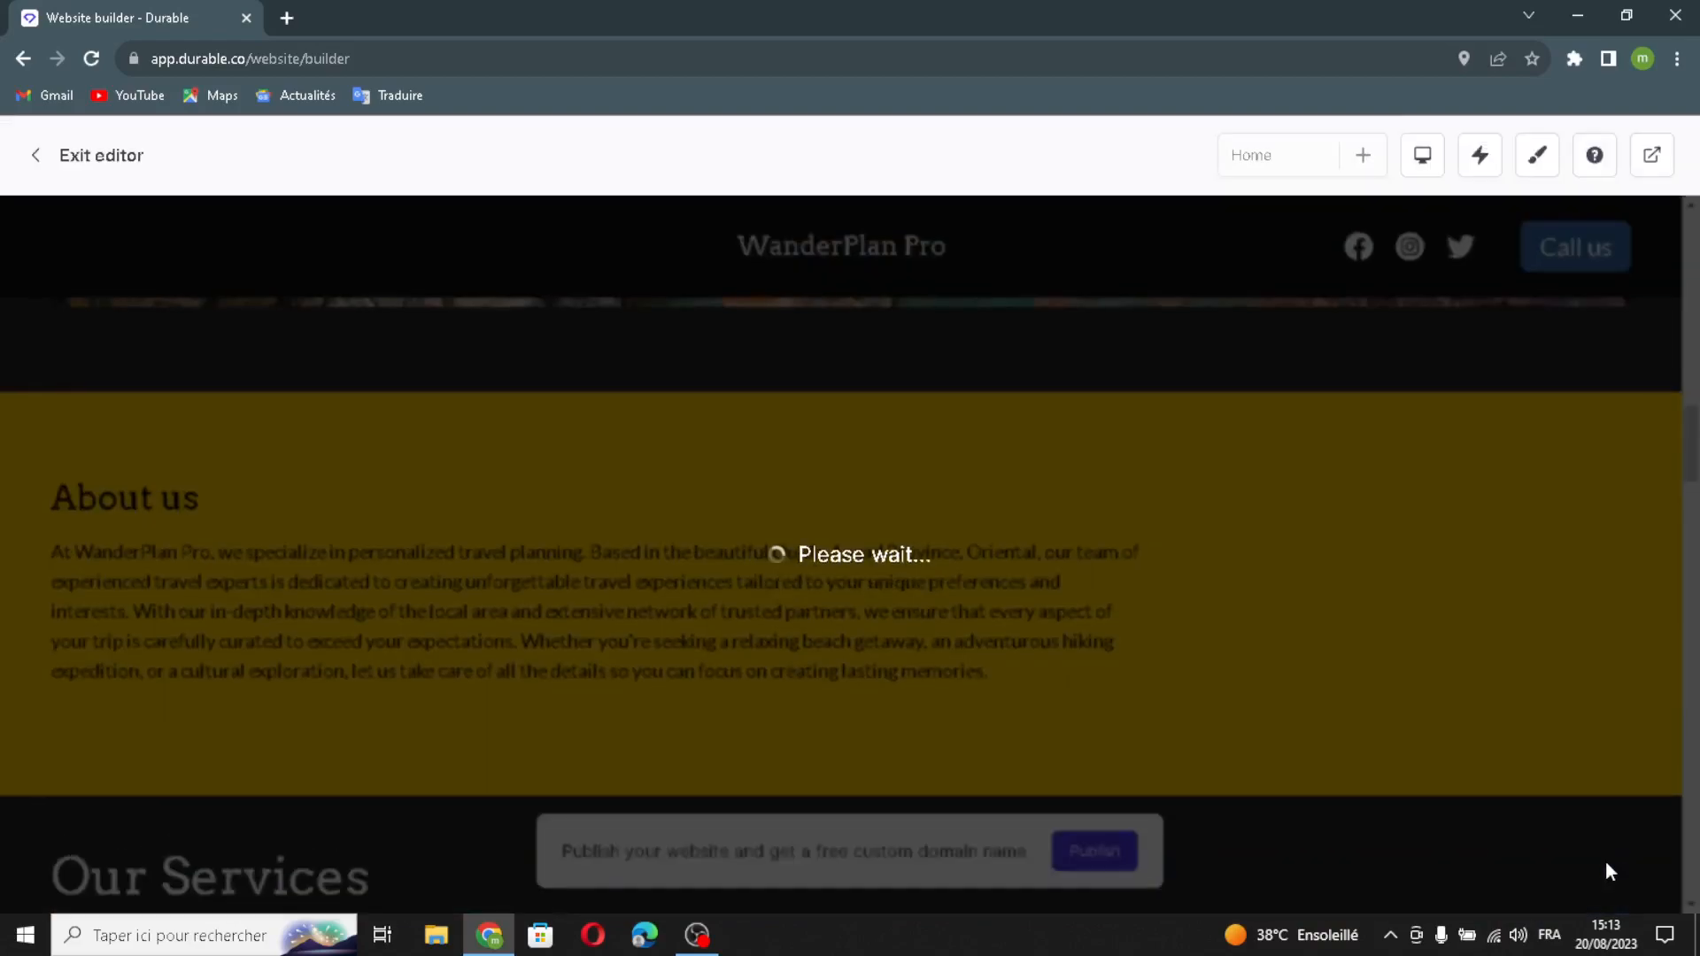
Open the Our Services list section for editing and add a new list item
scroll(1088, 509, "down", 5)
scroll(1077, 524, "down", 3)
scroll(1078, 523, "up", 3)
left_click(645, 619)
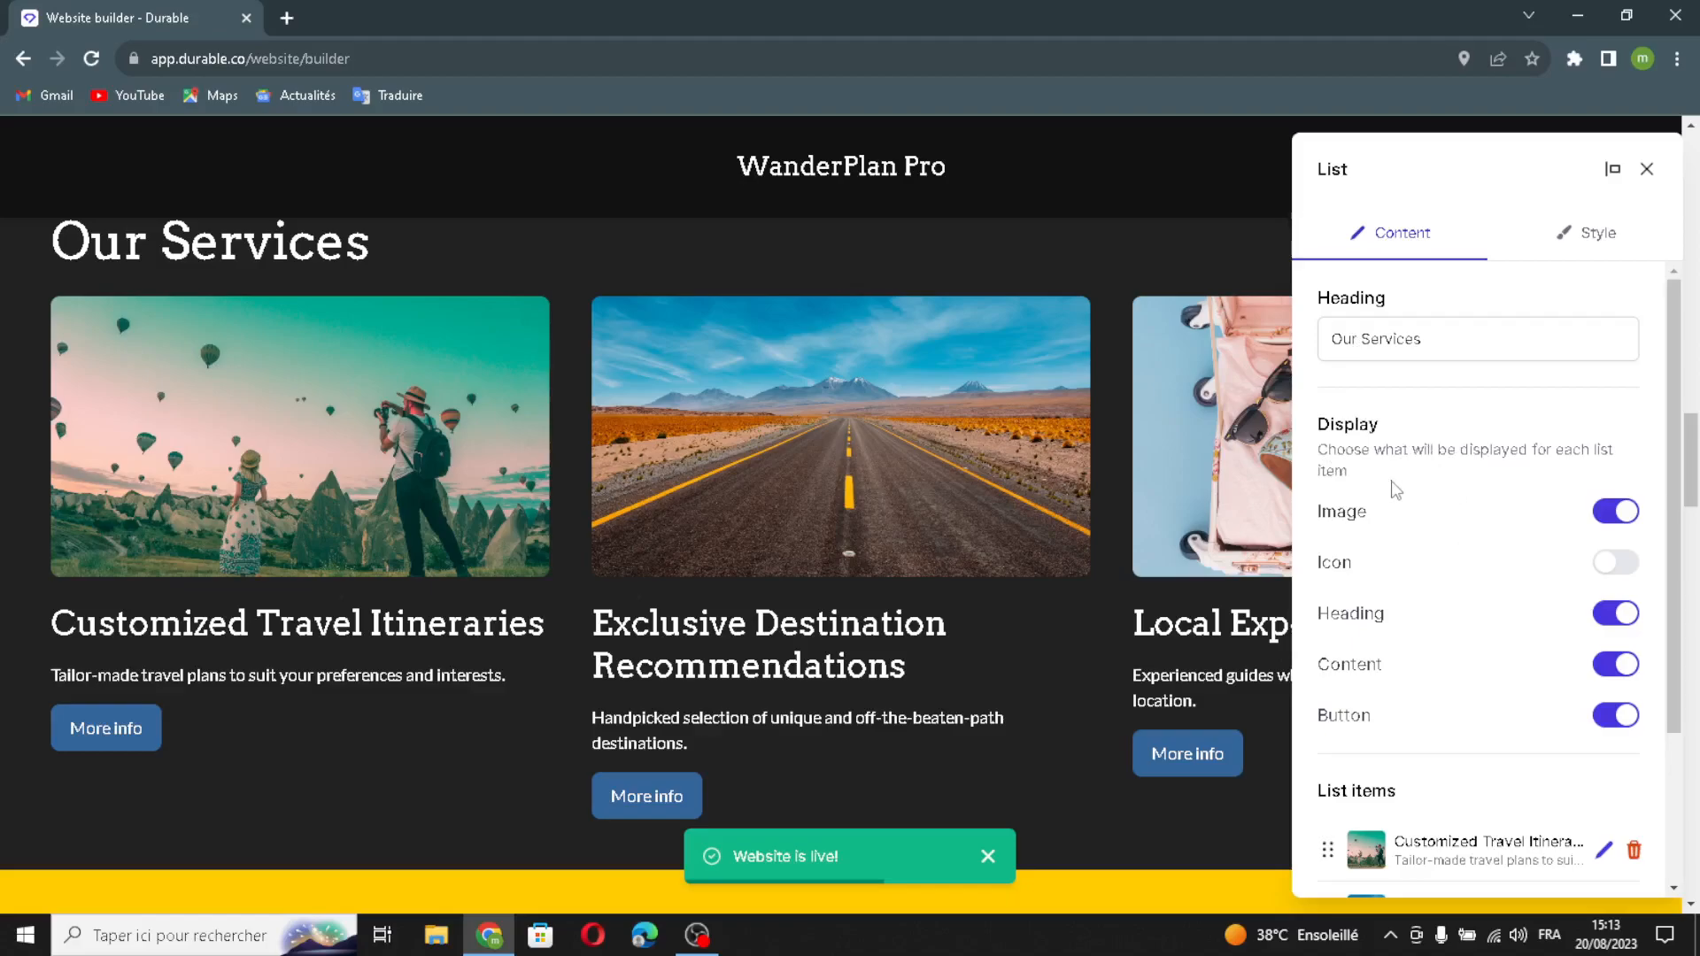
scroll(1396, 489, "down", 3)
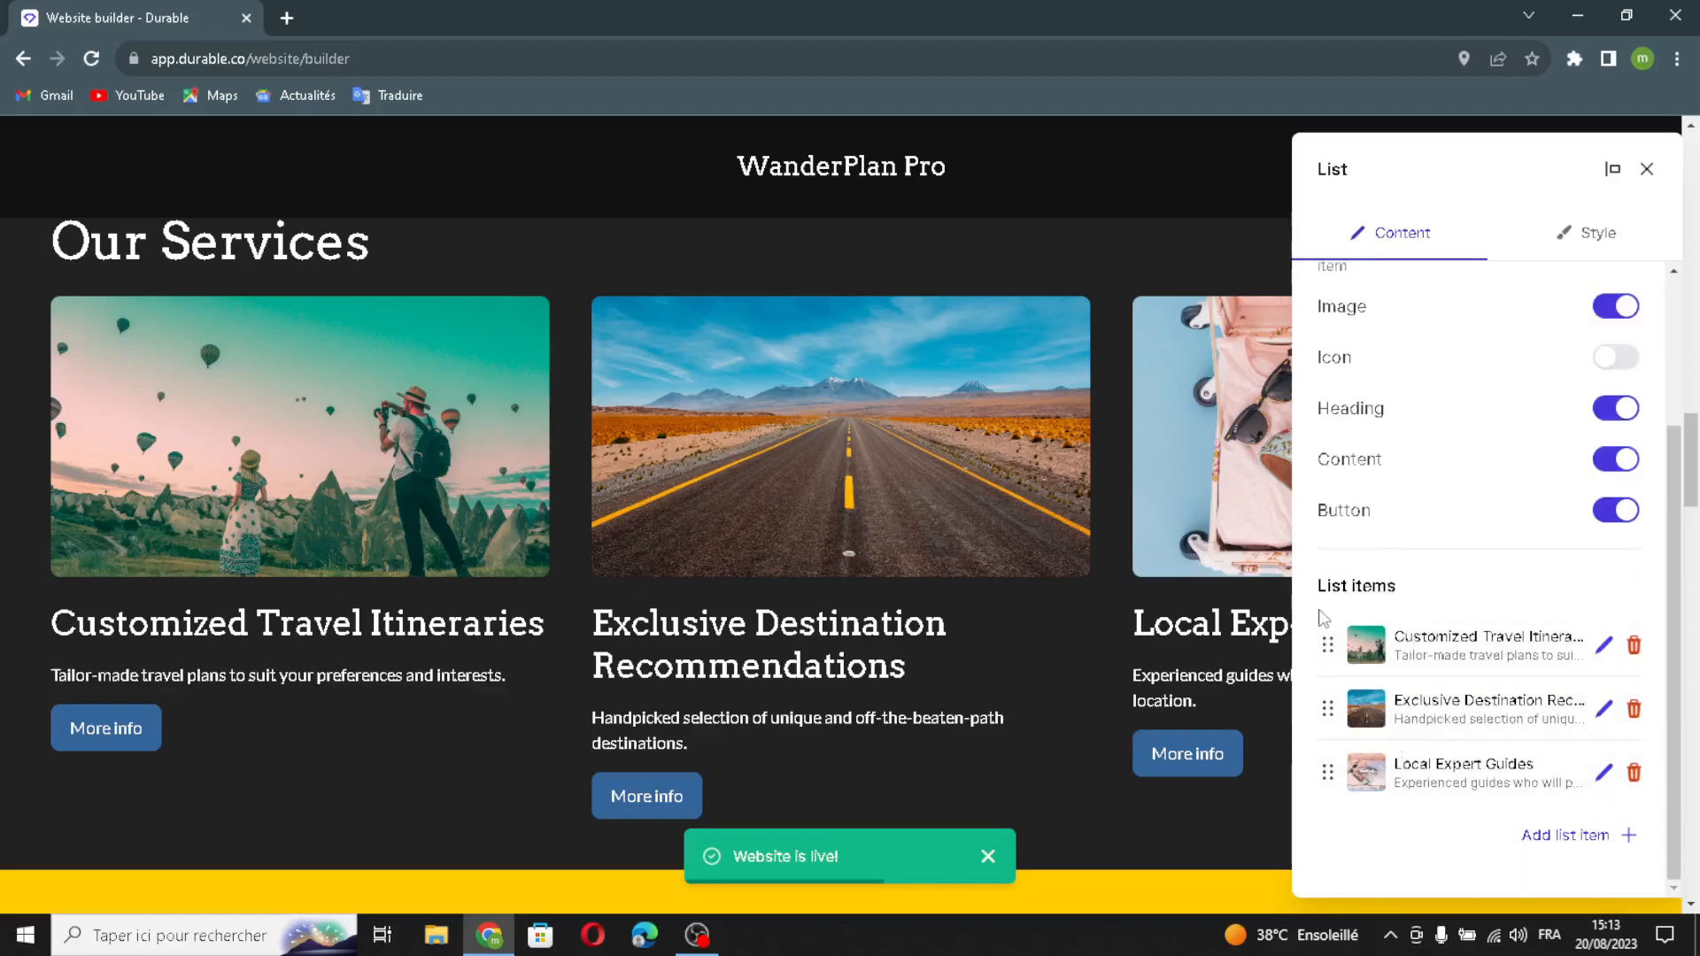
left_click(1545, 833)
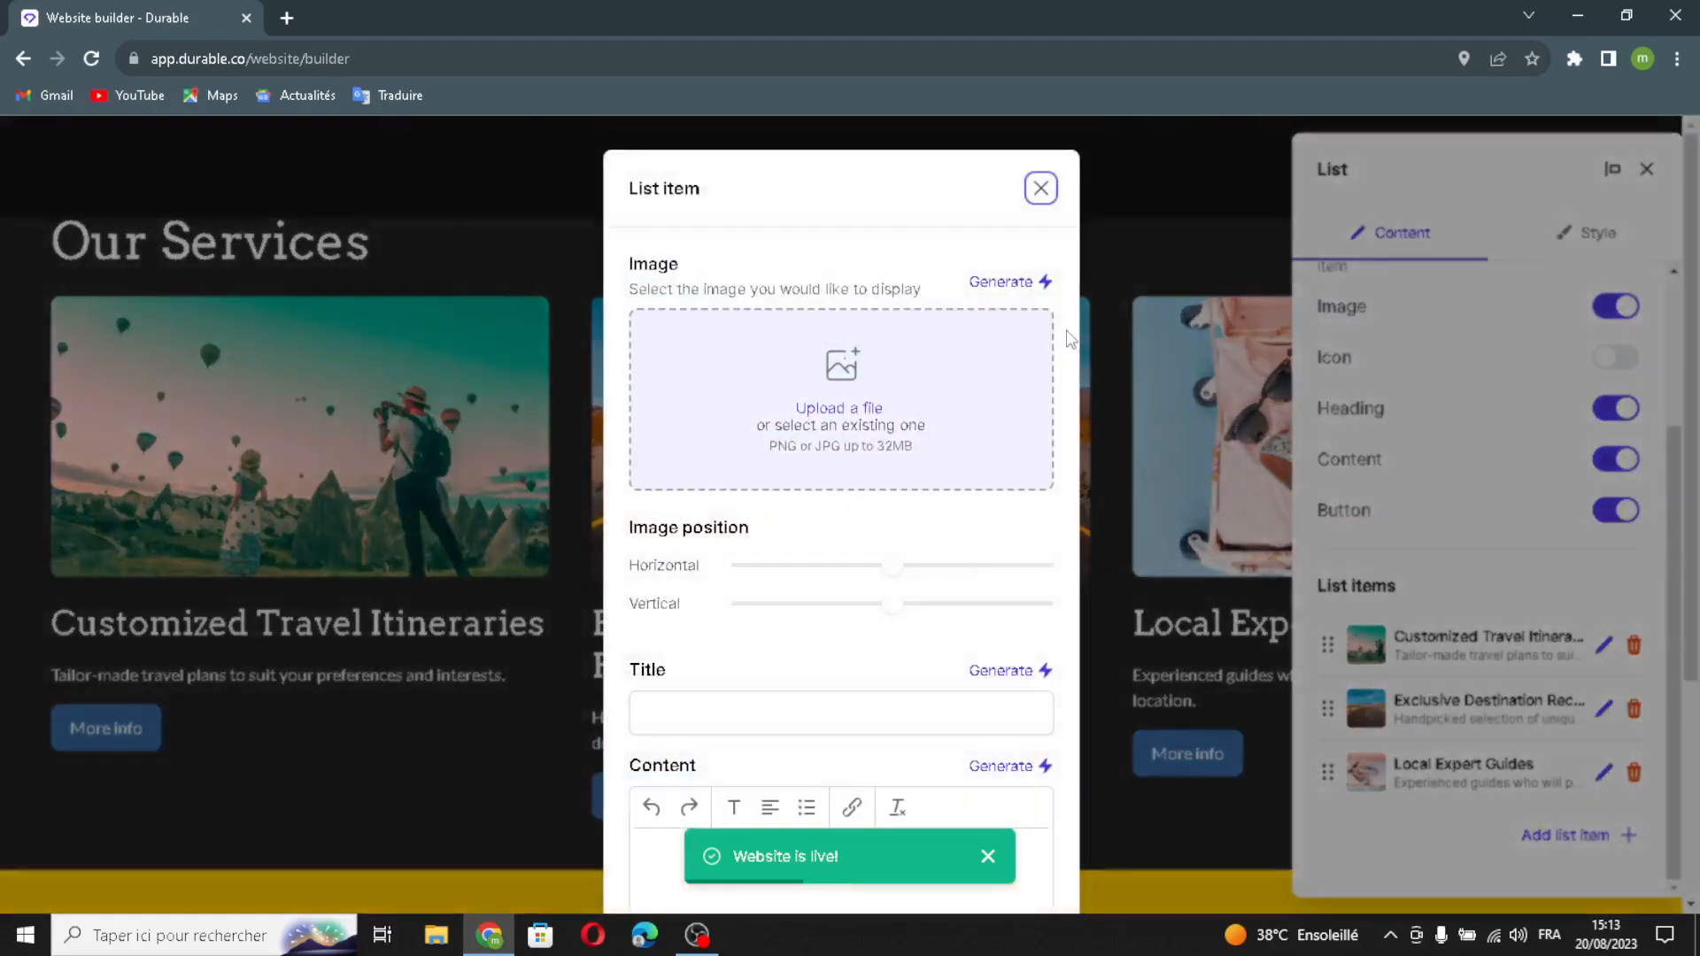
Generate the image, title and content of the new service list item with AI
left_click(978, 283)
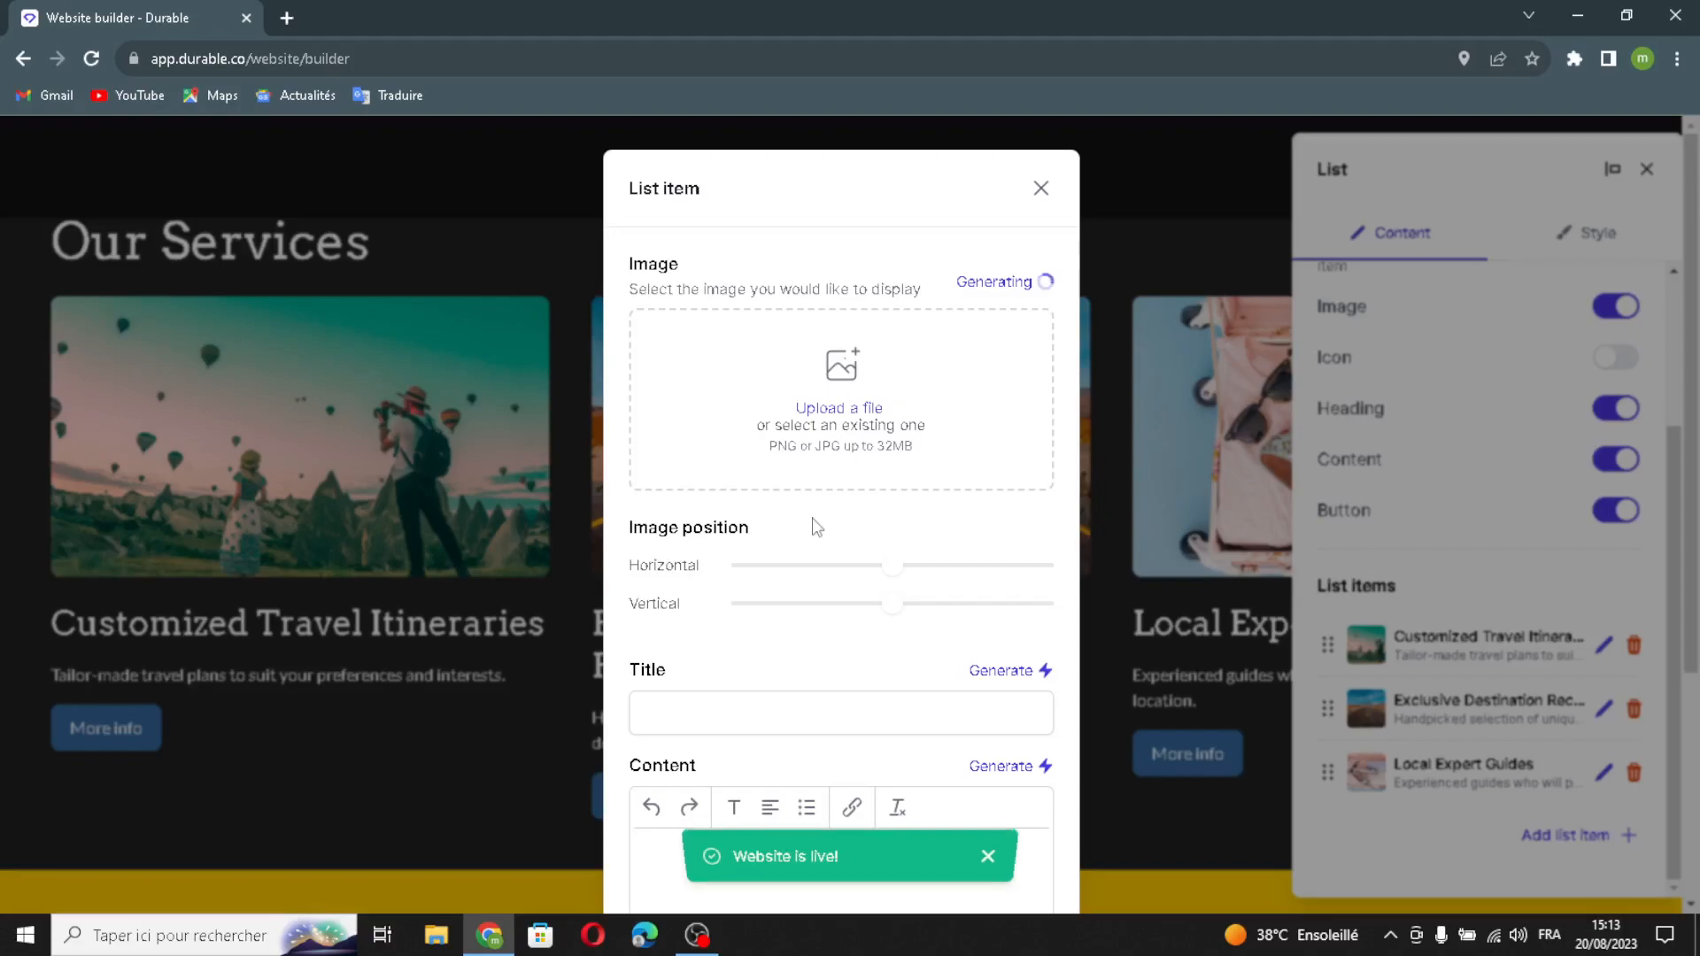
scroll(990, 663, "down", 3)
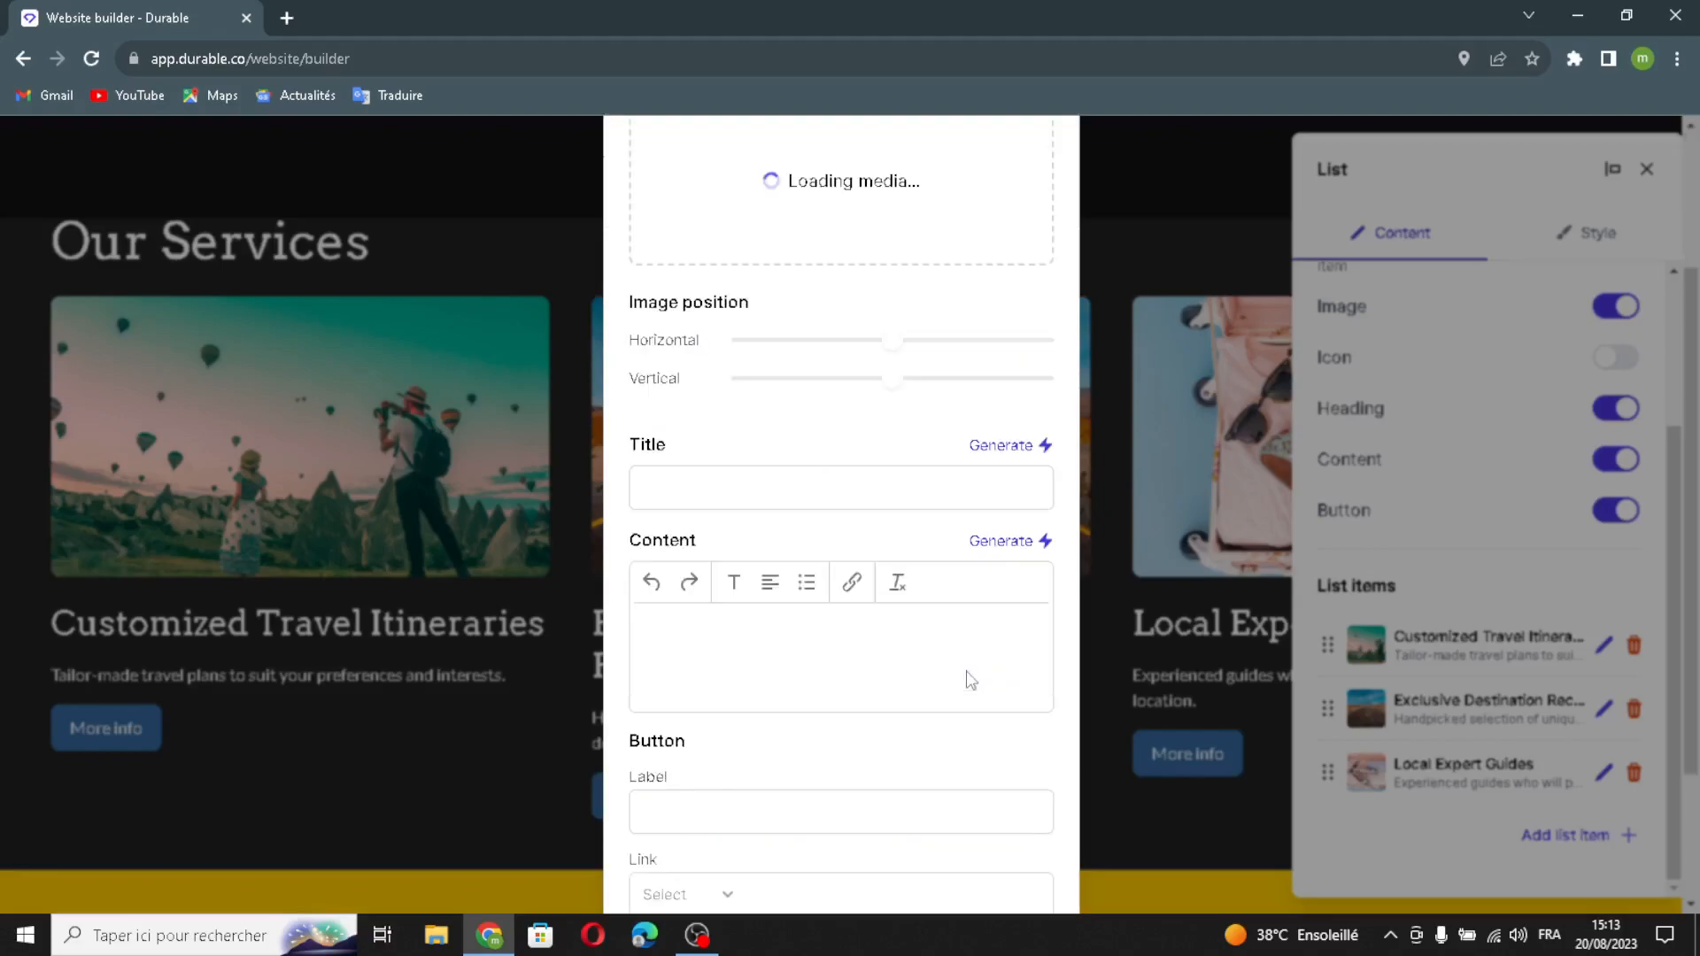
left_click(984, 447)
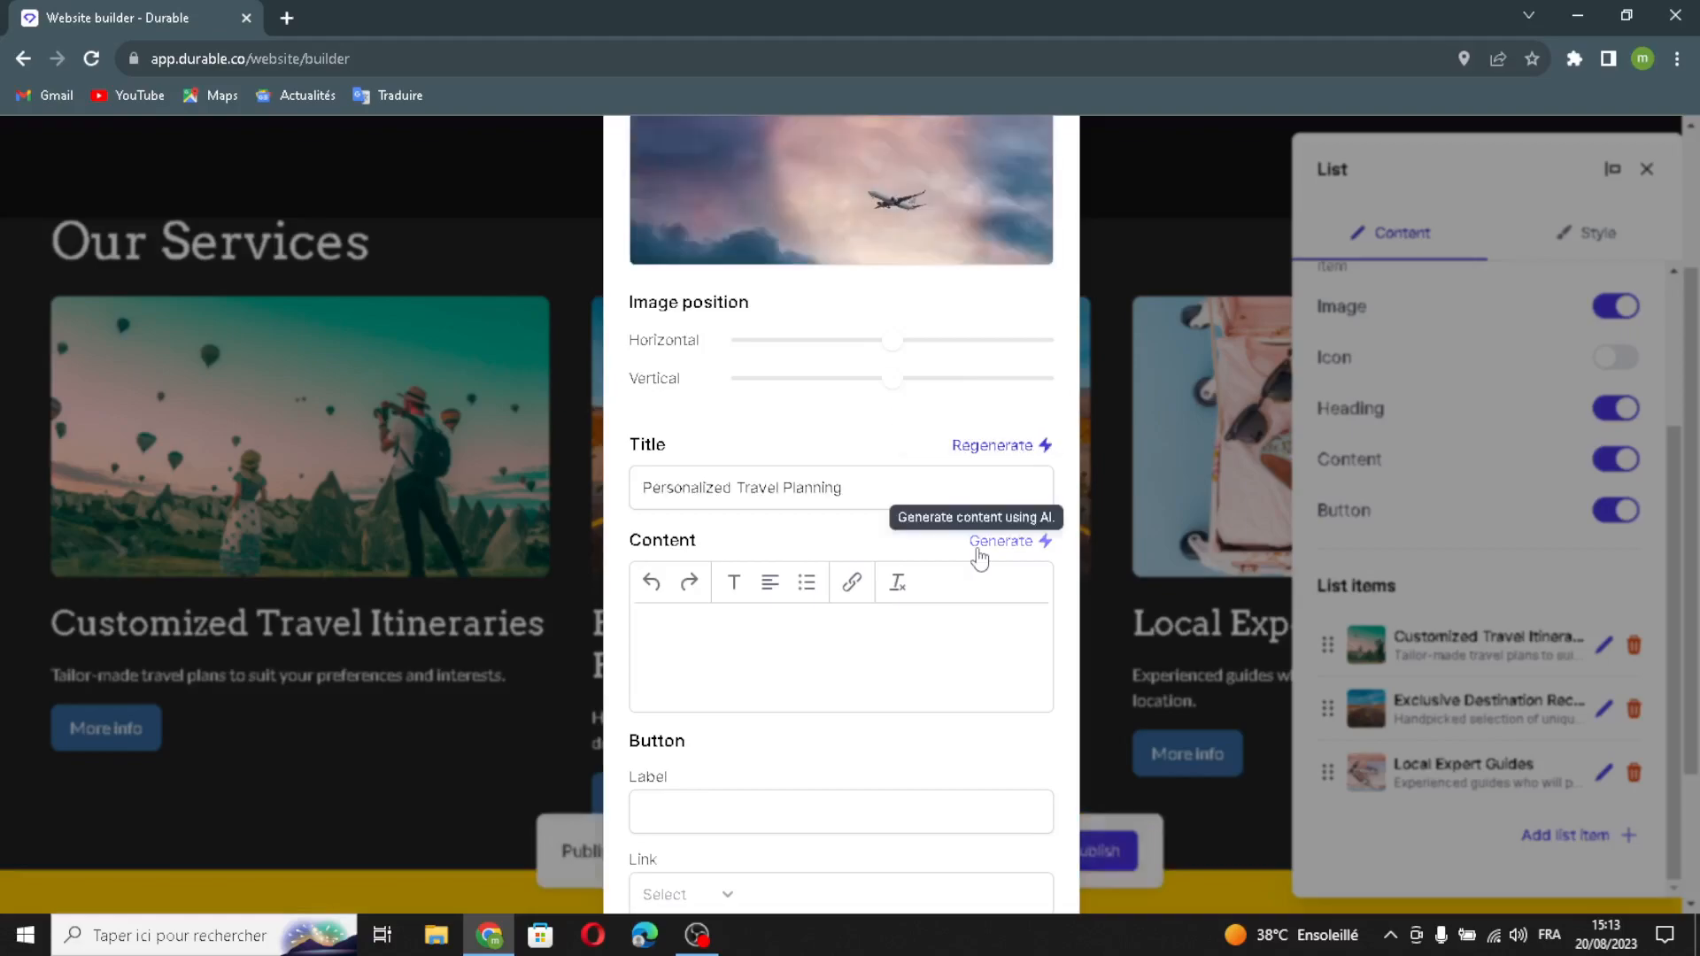
left_click(979, 542)
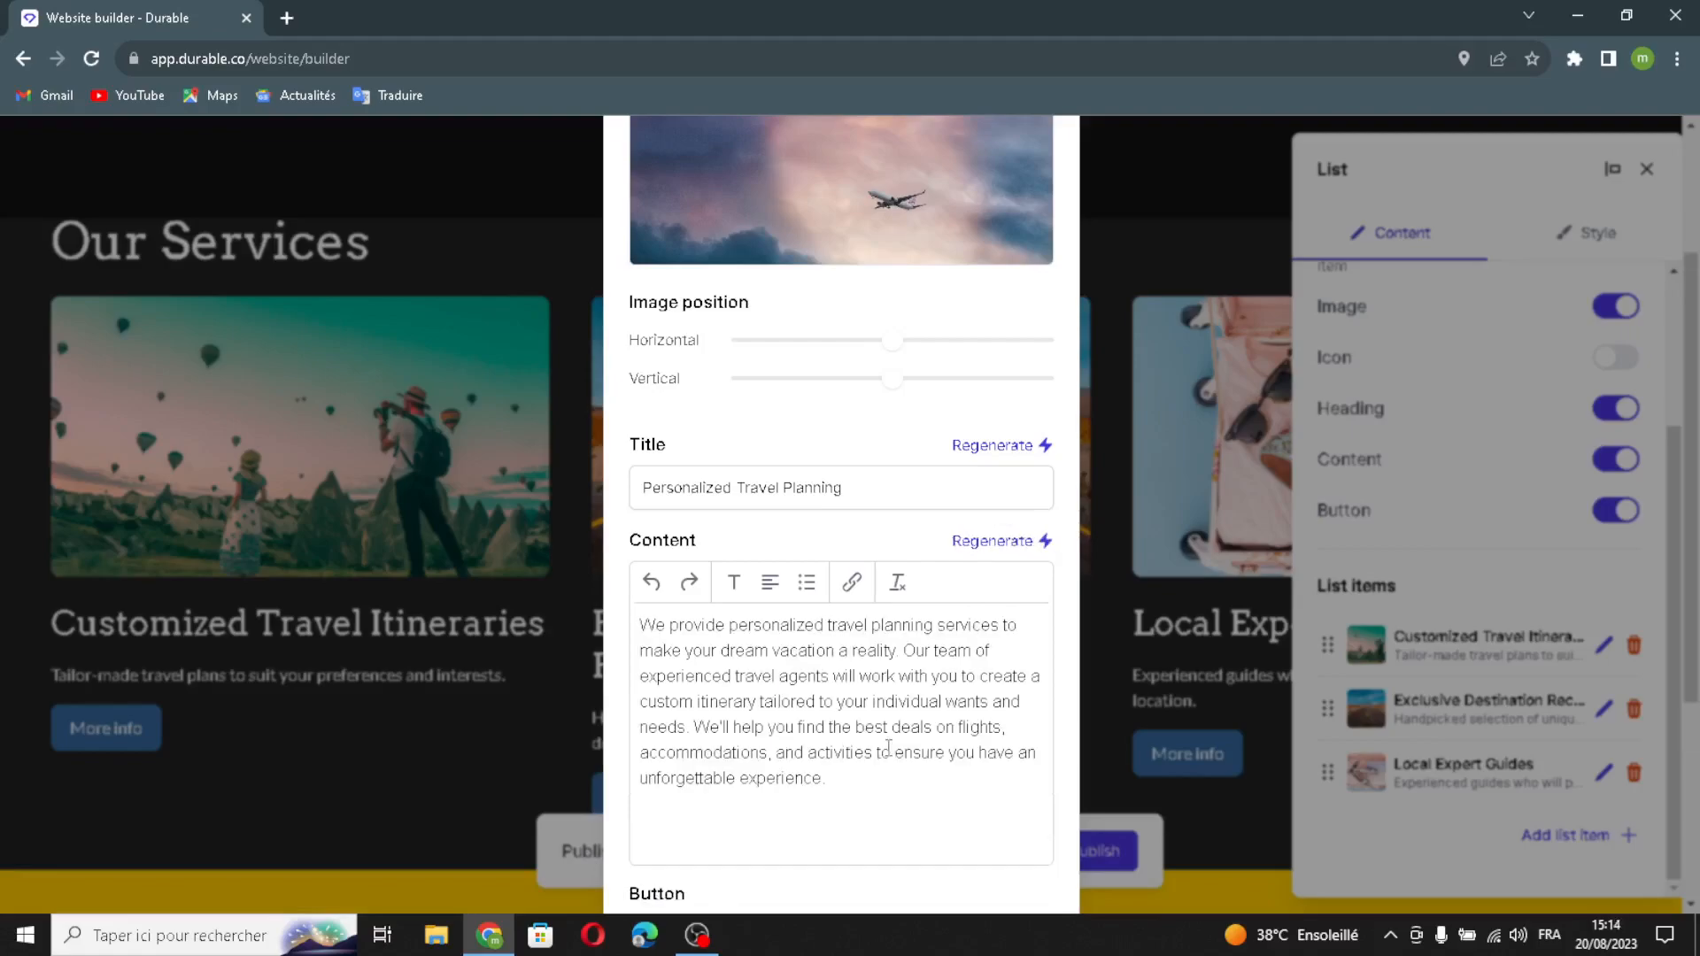
Choose the button option for the new Personalized Travel Planning item and save the item
scroll(888, 748, "down", 3)
left_click(756, 634)
left_click(766, 709)
left_click(1003, 861)
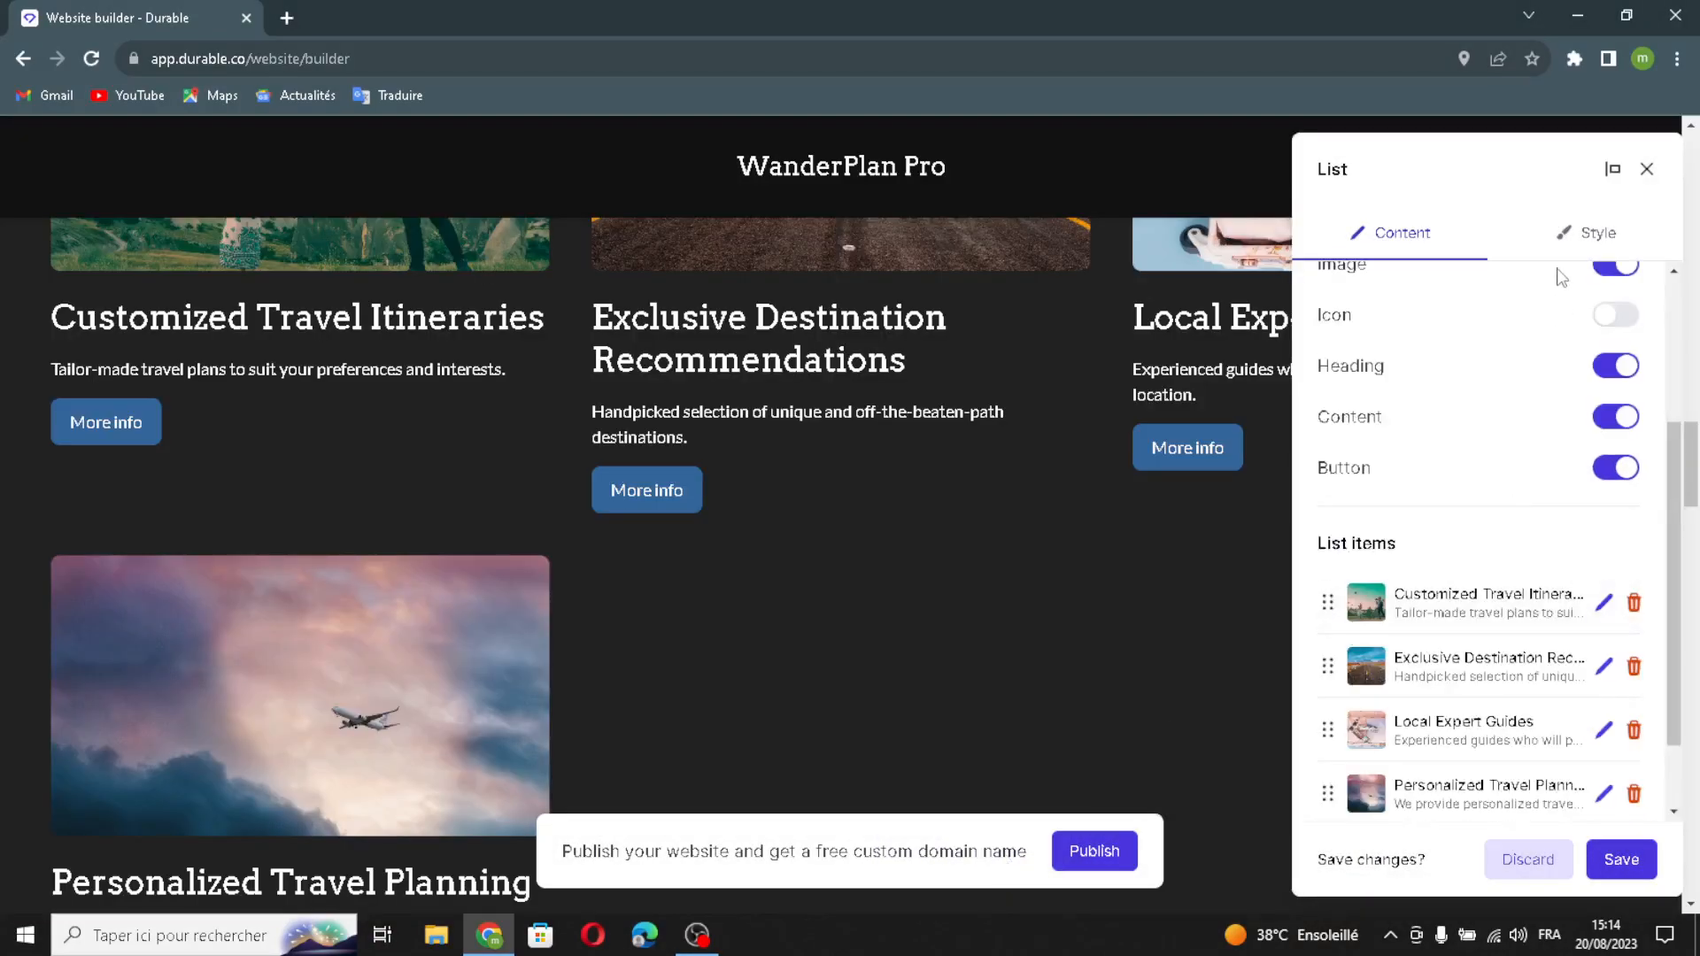
Review the alignment, image, spacing and background style options of the services list and save the section changes
left_click(1565, 231)
scroll(1571, 370, "down", 3)
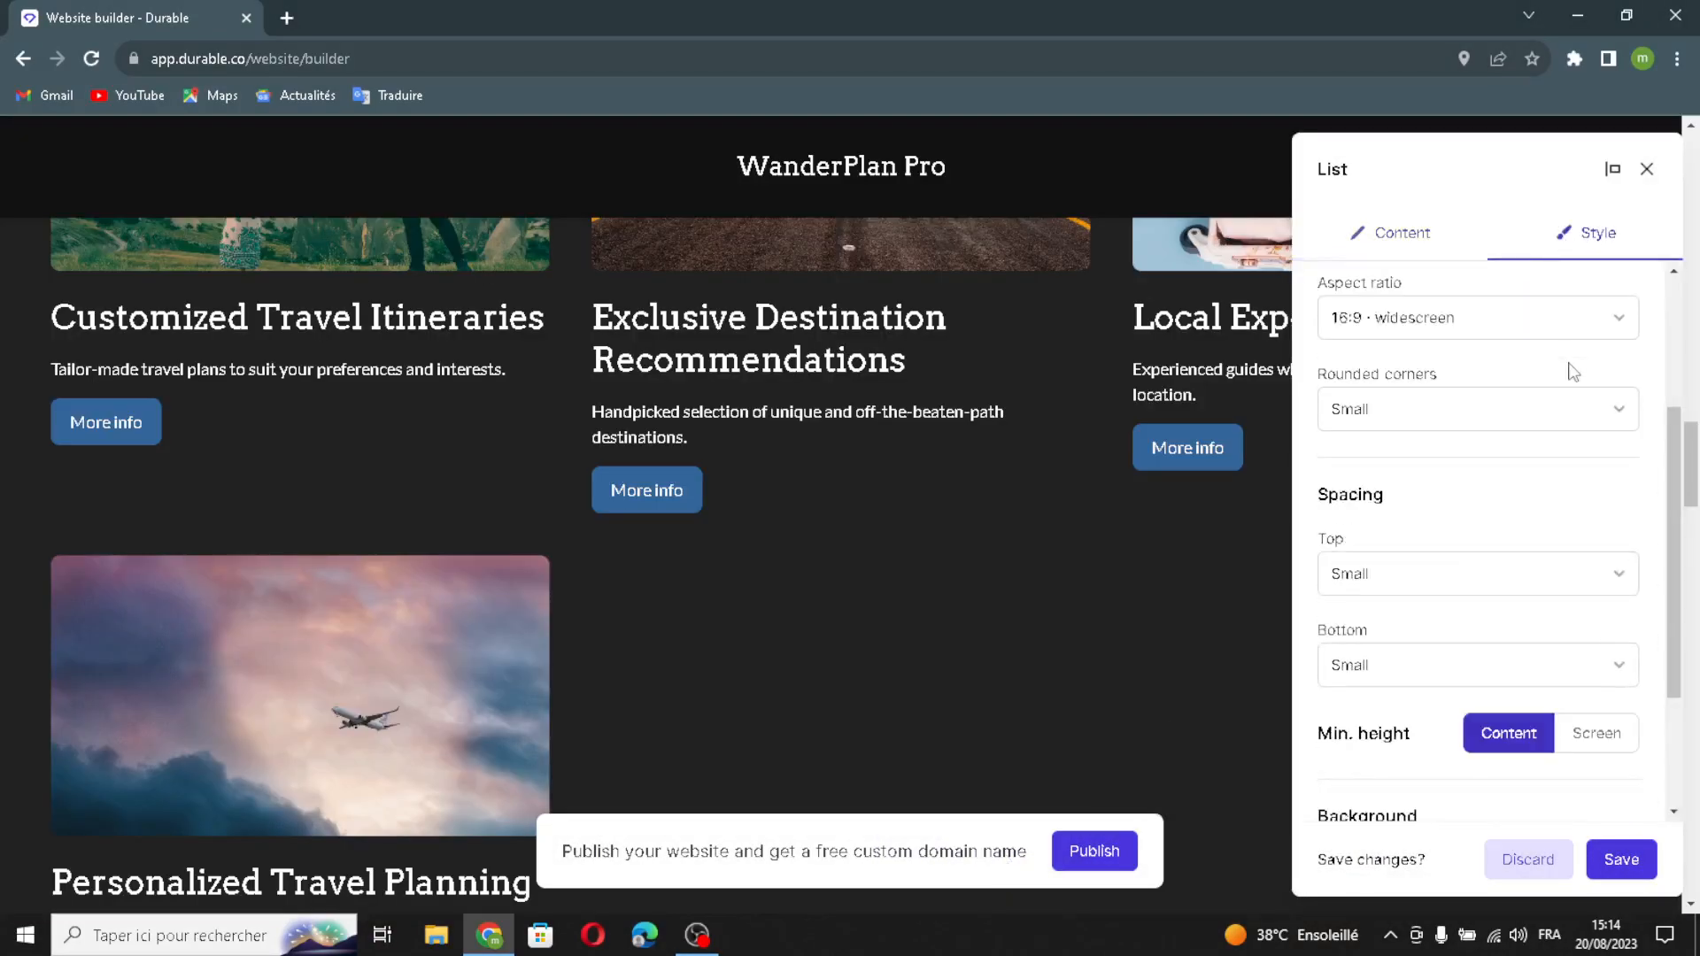
scroll(1478, 423, "up", 3)
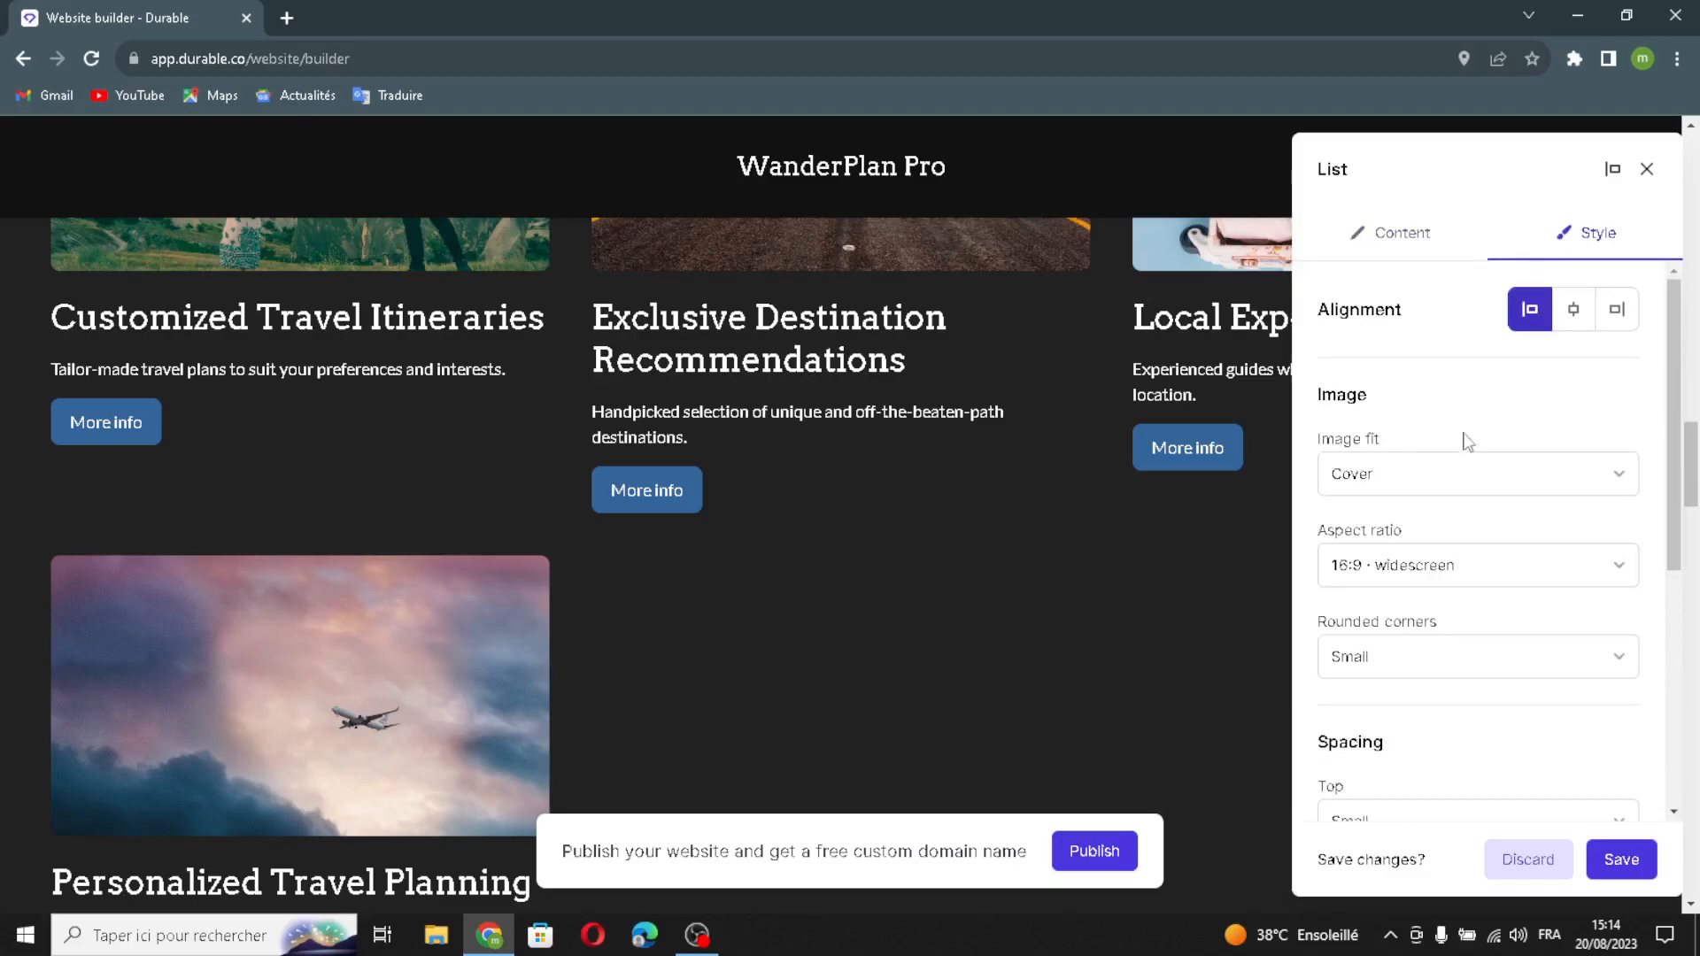
scroll(1469, 438, "down", 3)
scroll(1457, 448, "up", 3)
scroll(1381, 514, "down", 3)
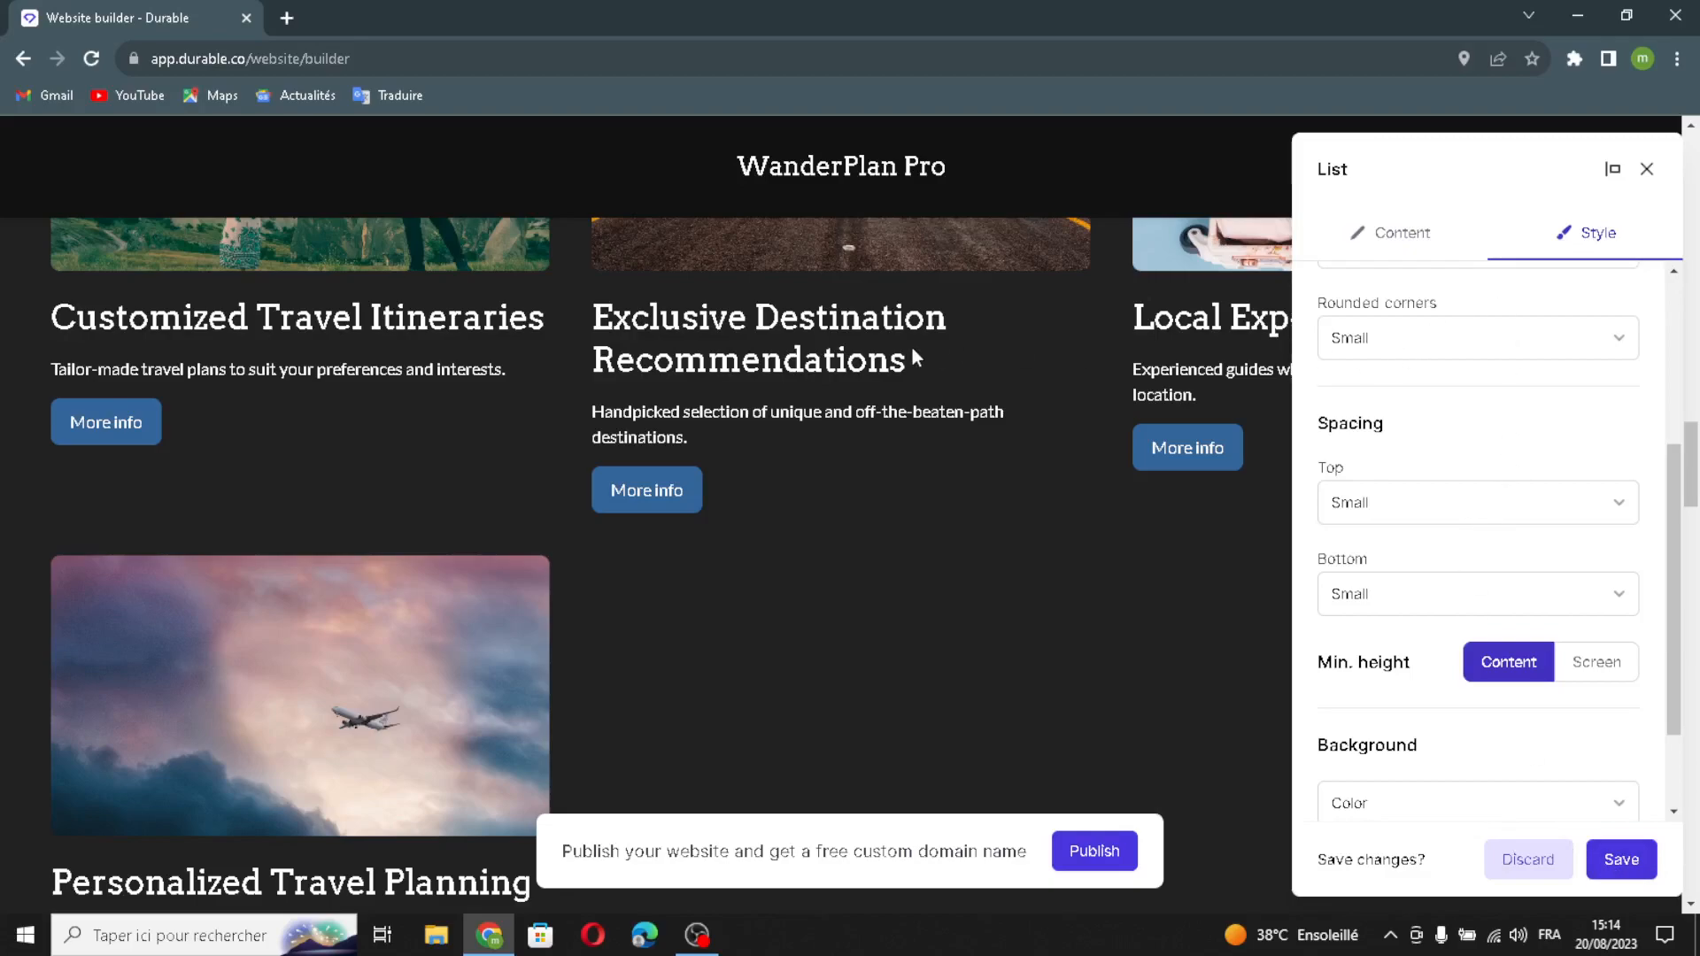
scroll(1543, 345, "up", 1)
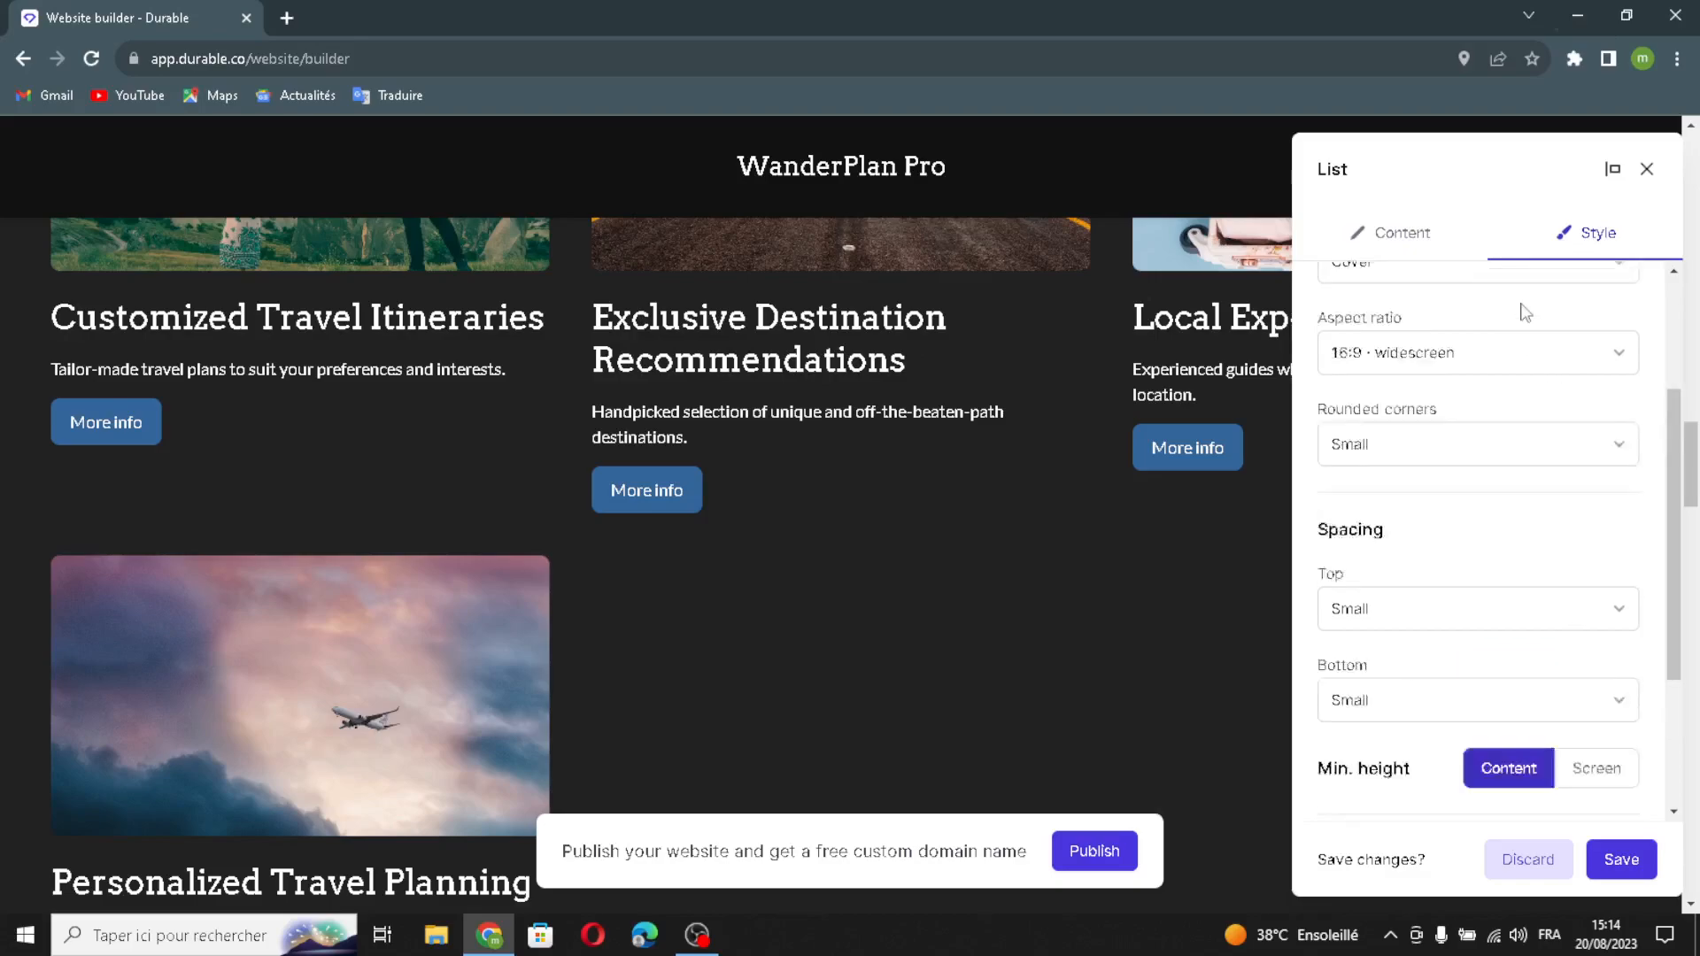
scroll(1469, 434, "up", 2)
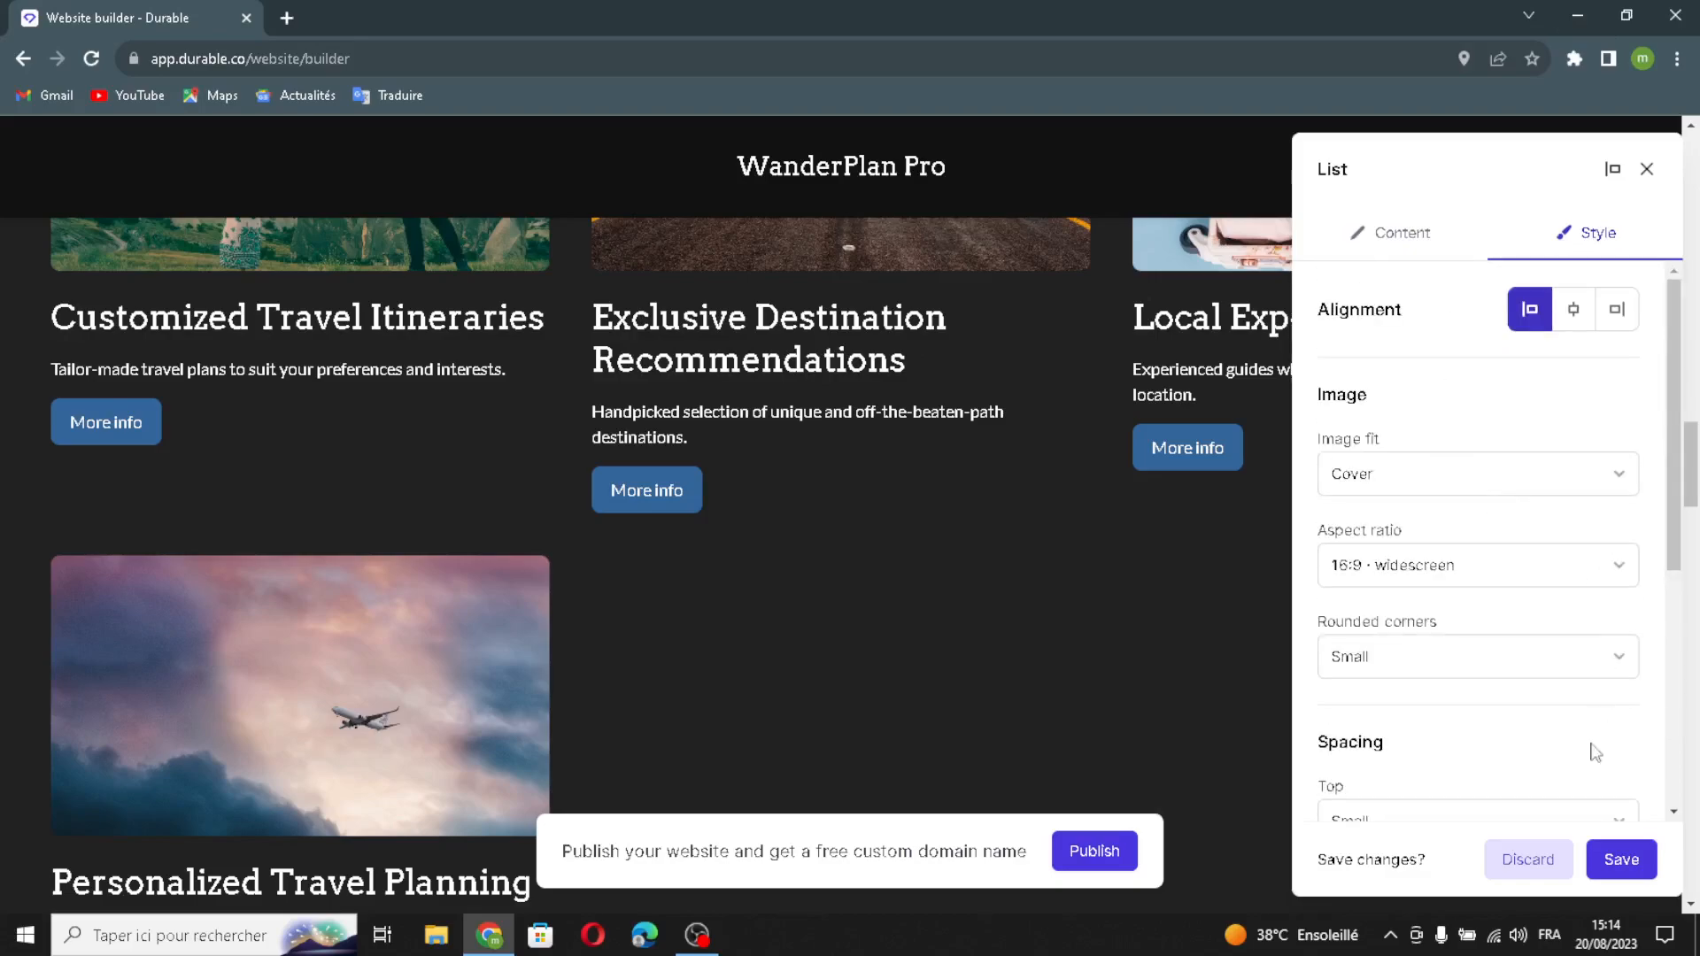
scroll(1495, 515, "down", 3)
left_click(1640, 865)
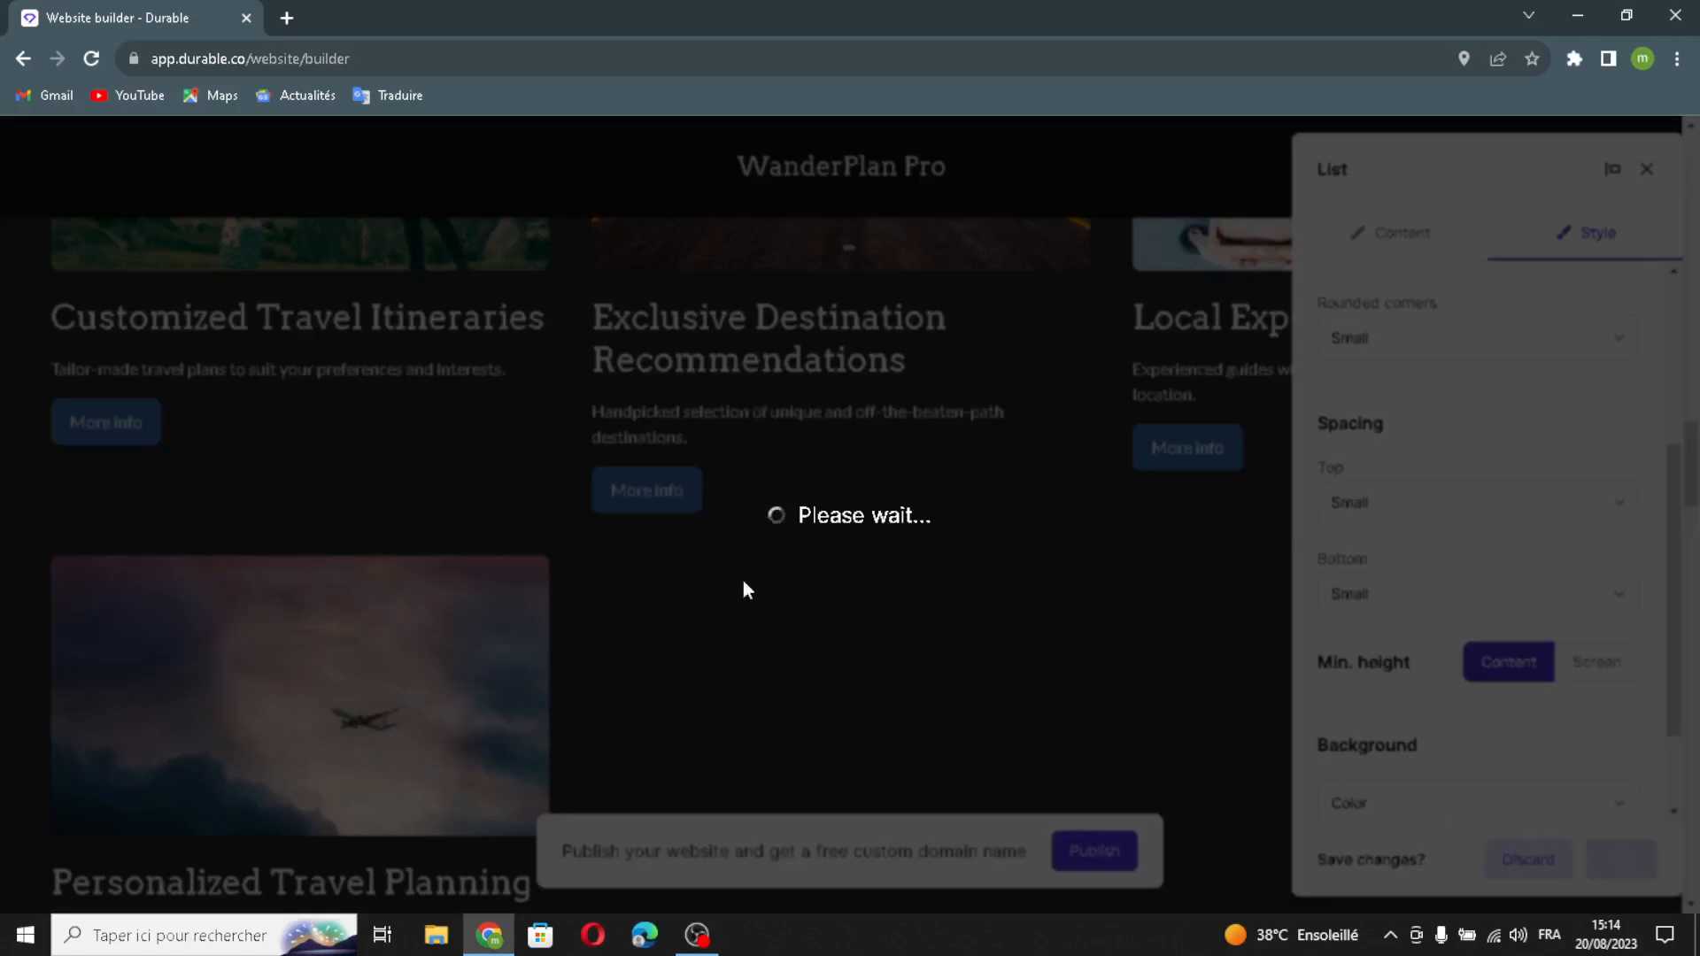
Add a new testimonial with an AI-generated quote to the Testimonials section and save the testimonial
scroll(713, 535, "down", 10)
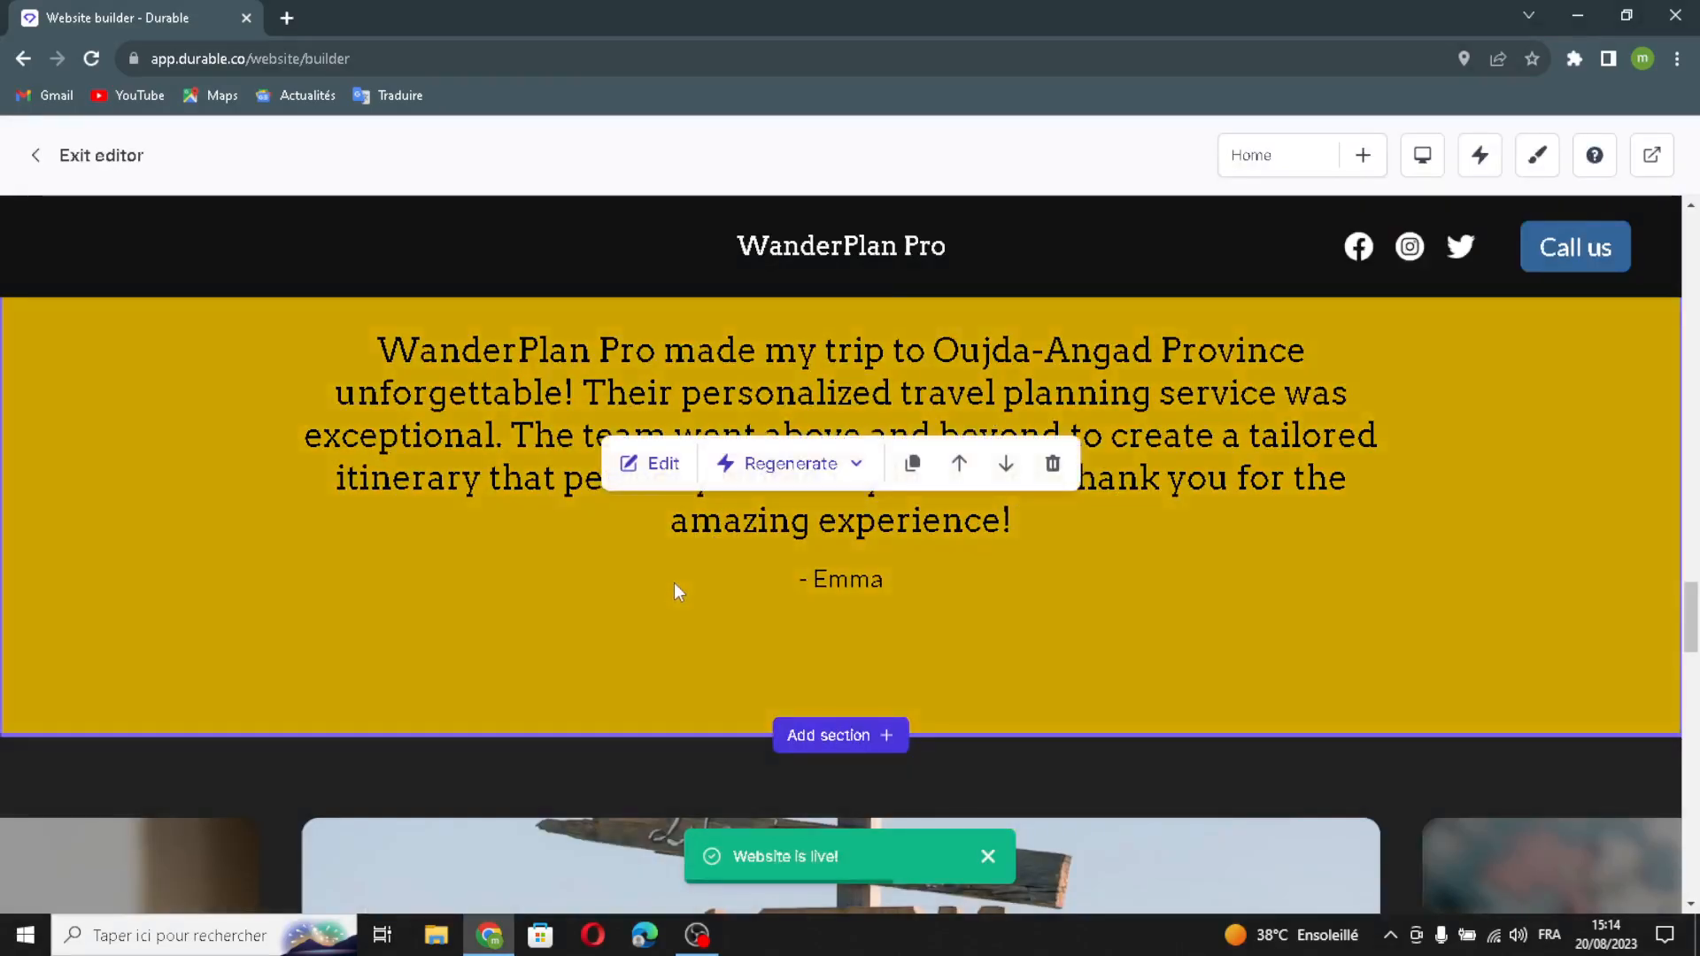
left_click(673, 464)
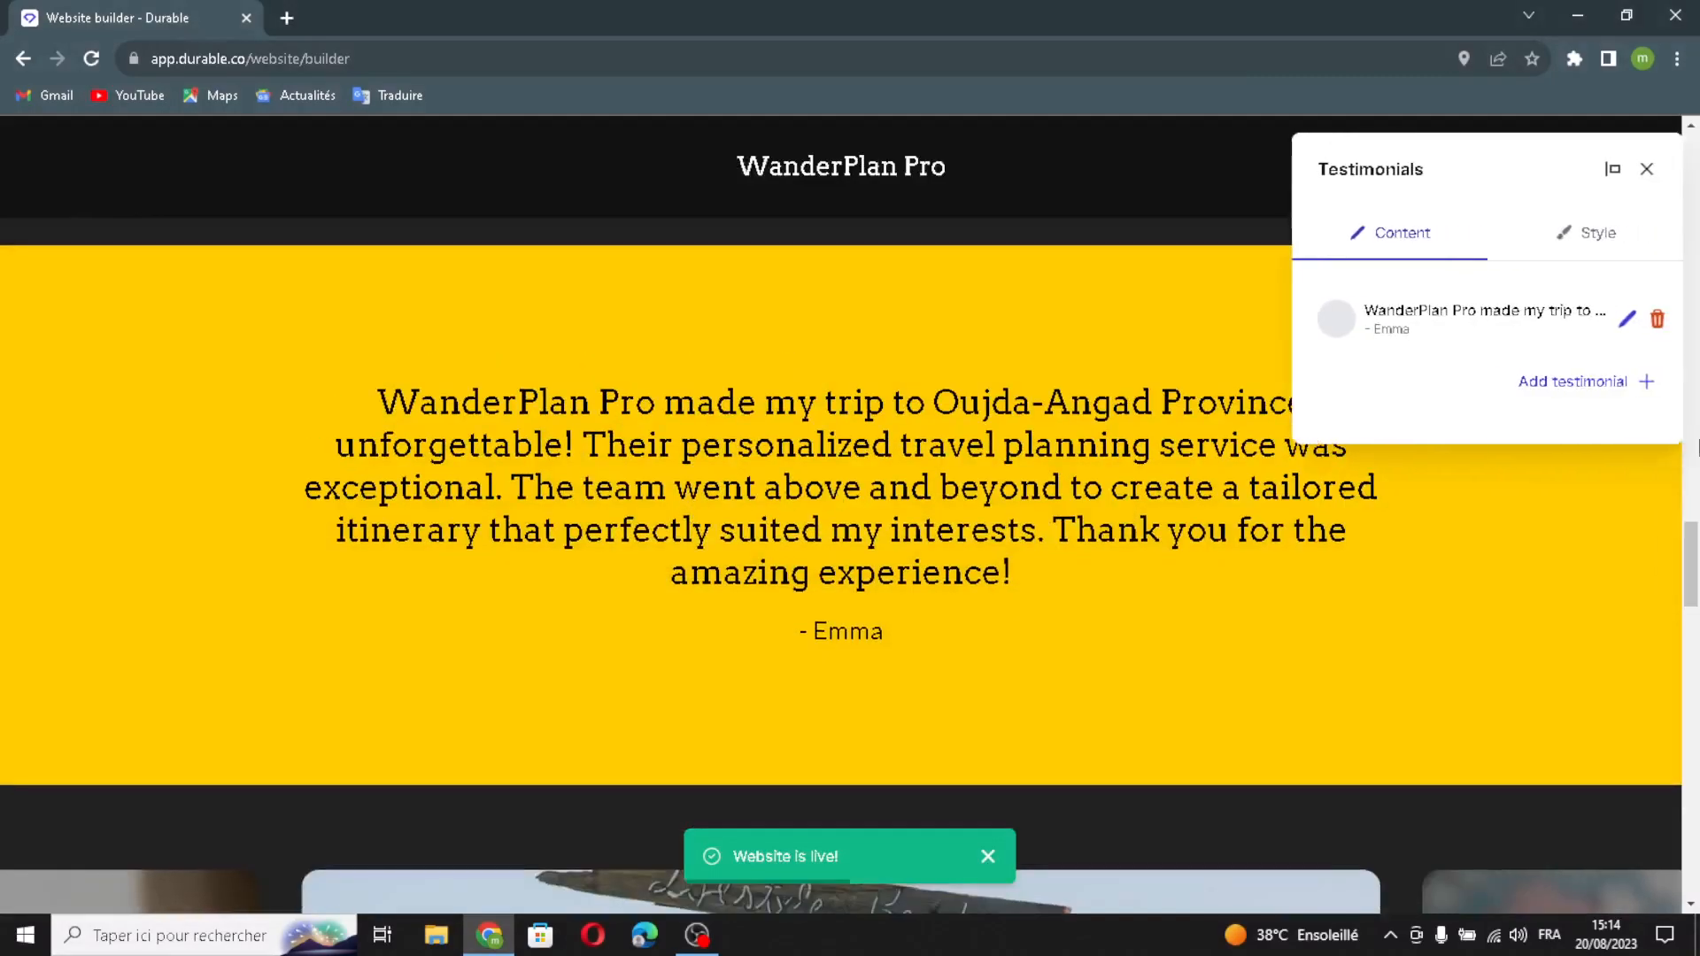
left_click(1591, 382)
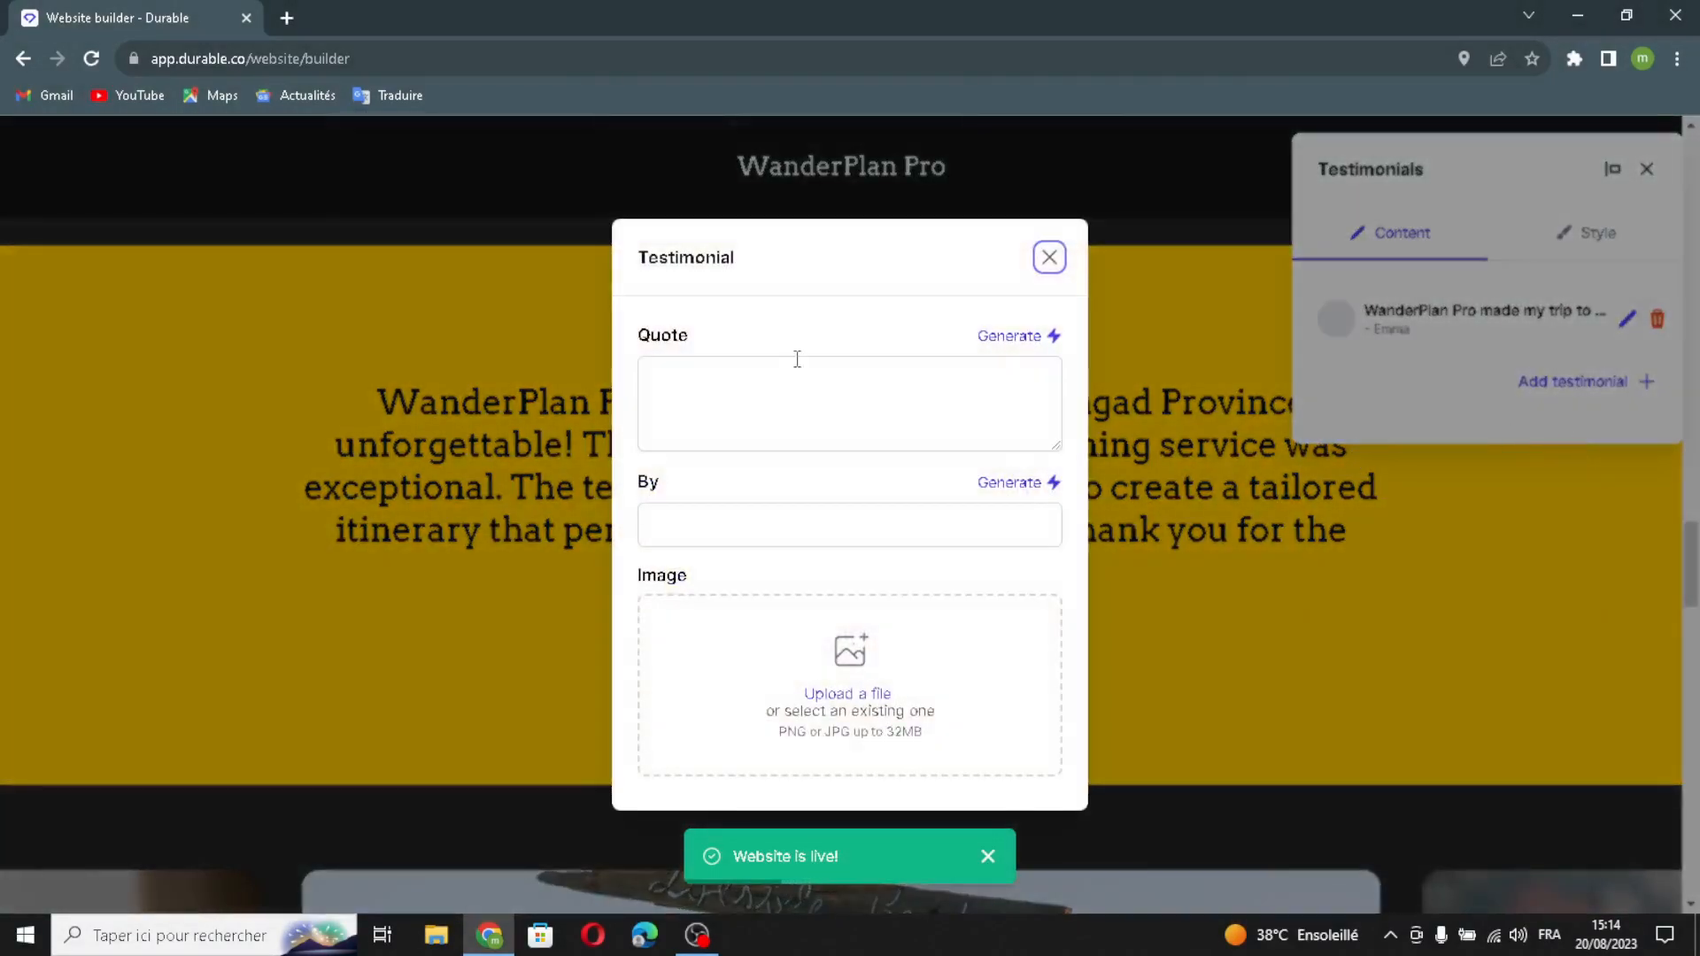
left_click(1009, 335)
left_click(1028, 490)
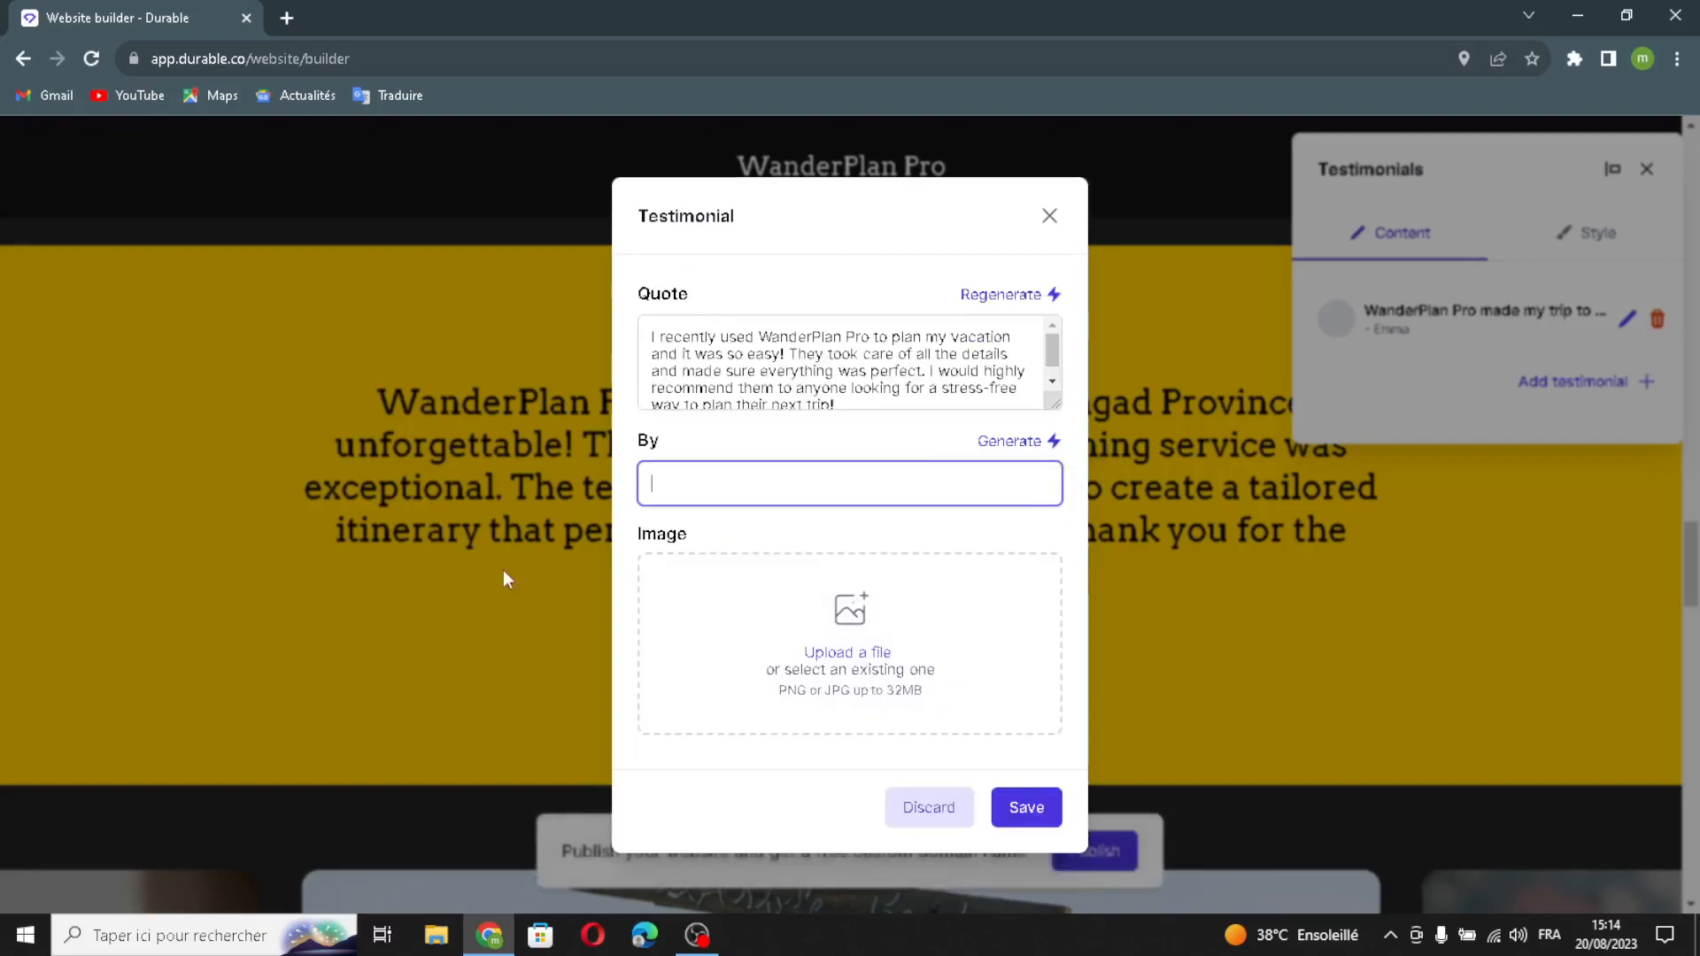
left_click(1027, 818)
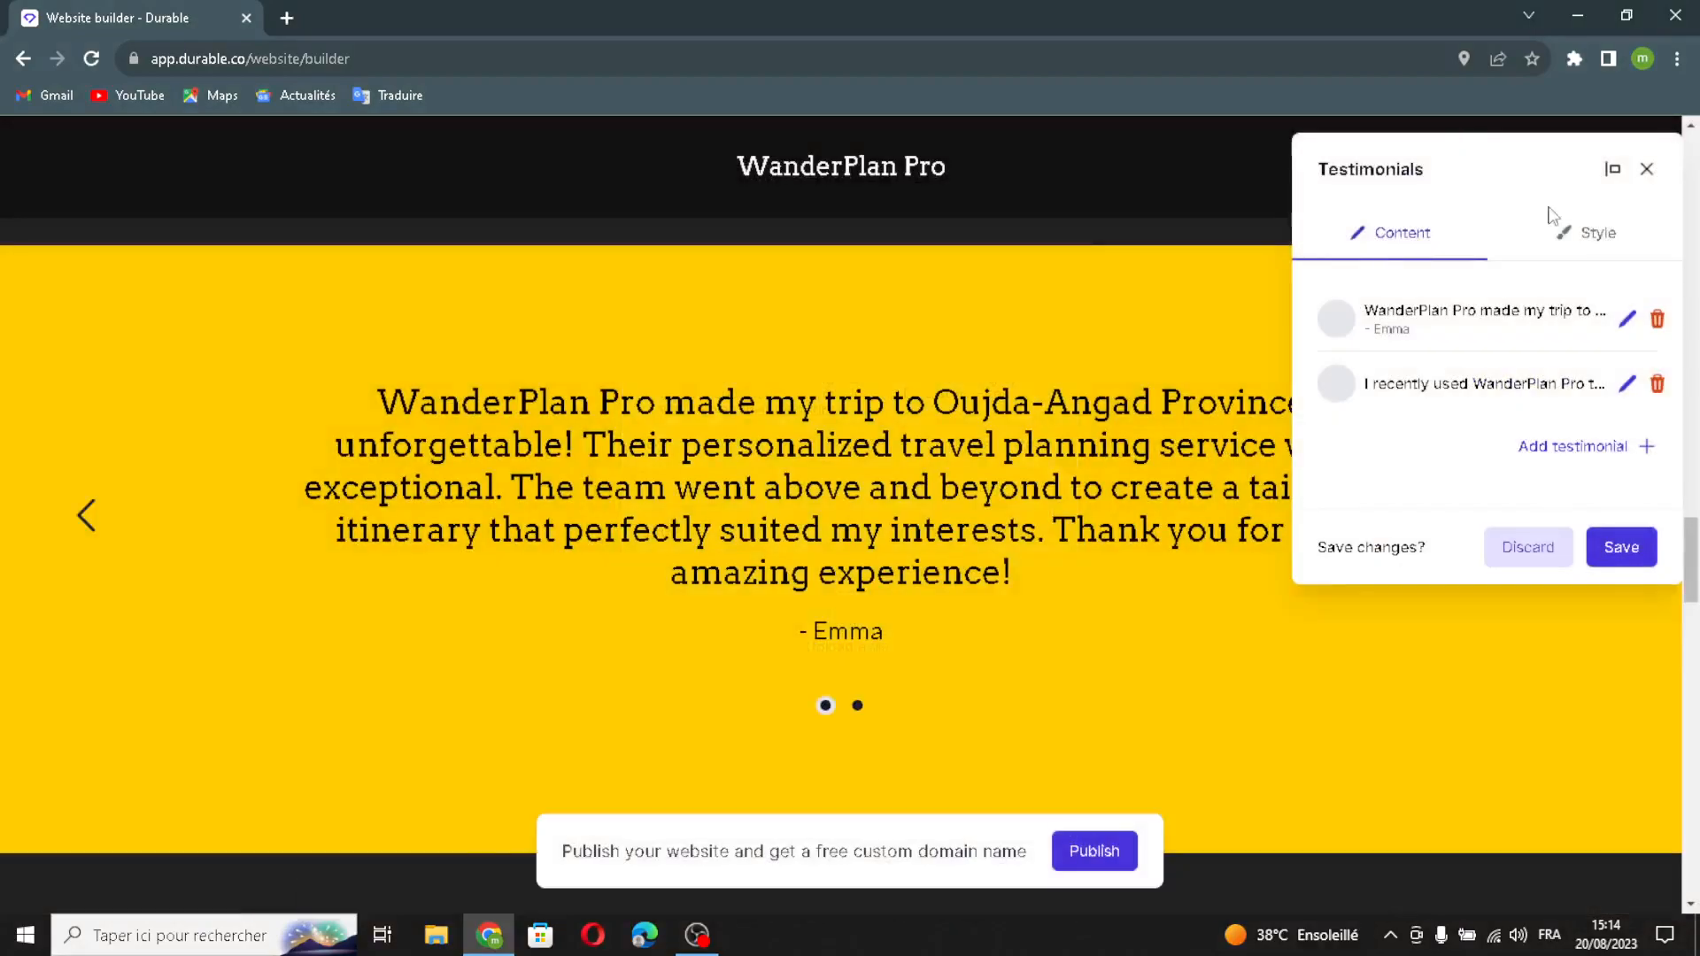
Review the style options of the Testimonials section and save its changes
left_click(1595, 233)
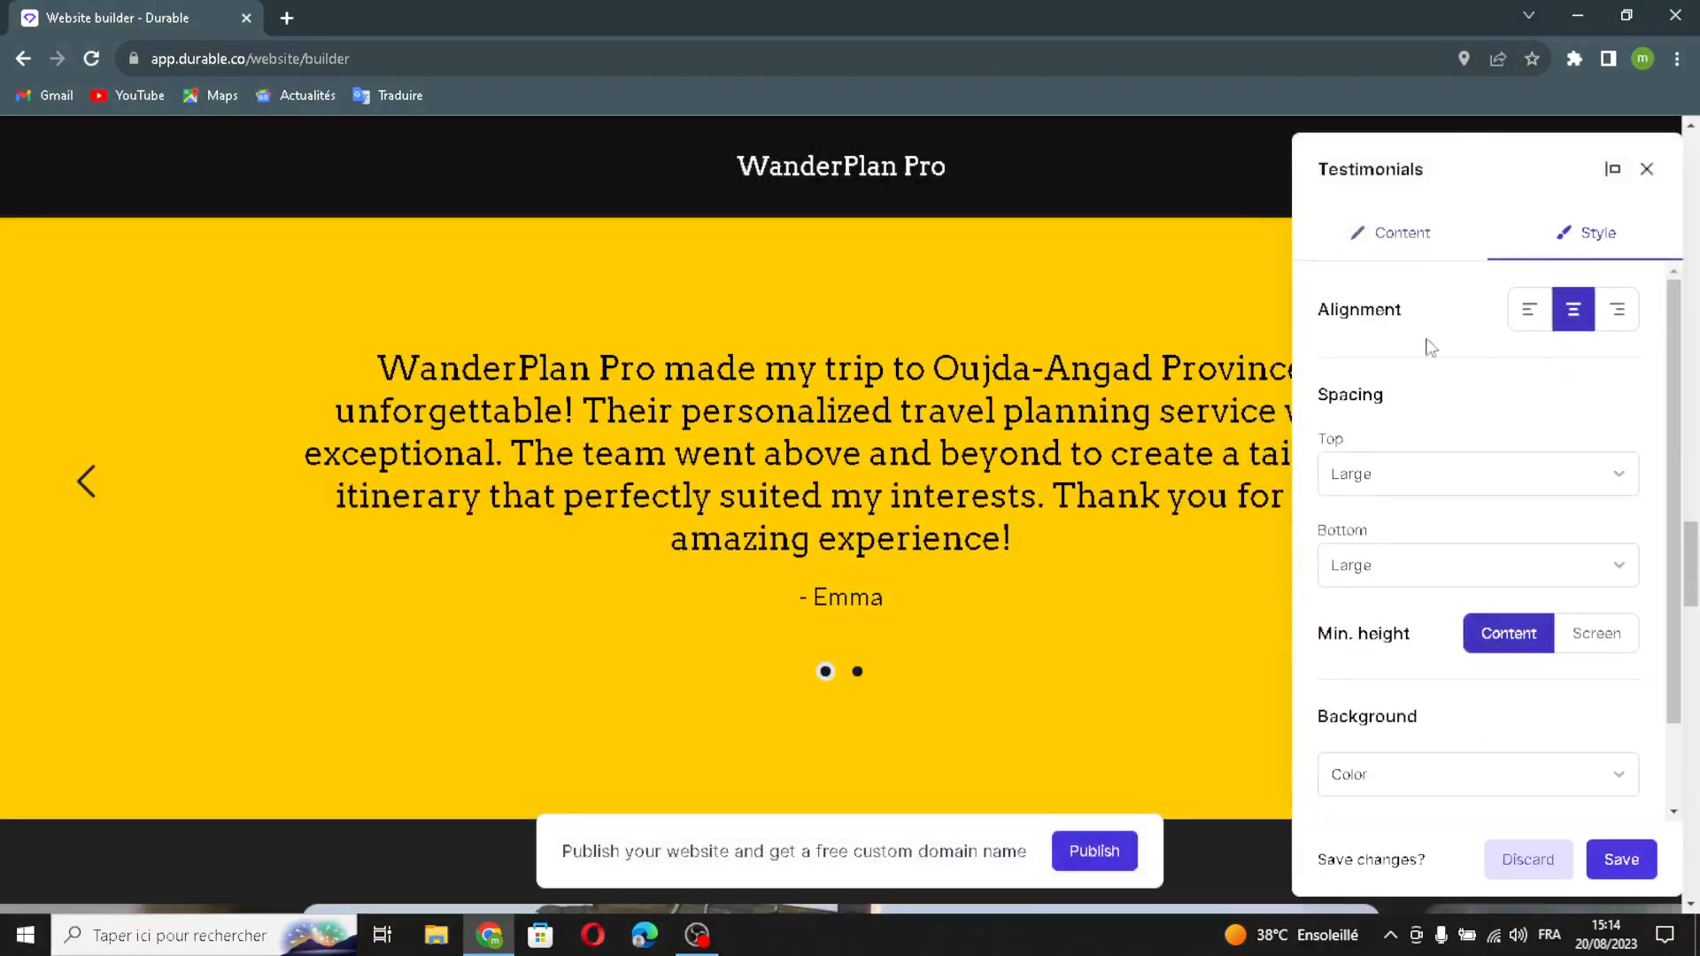
scroll(1375, 407, "down", 1)
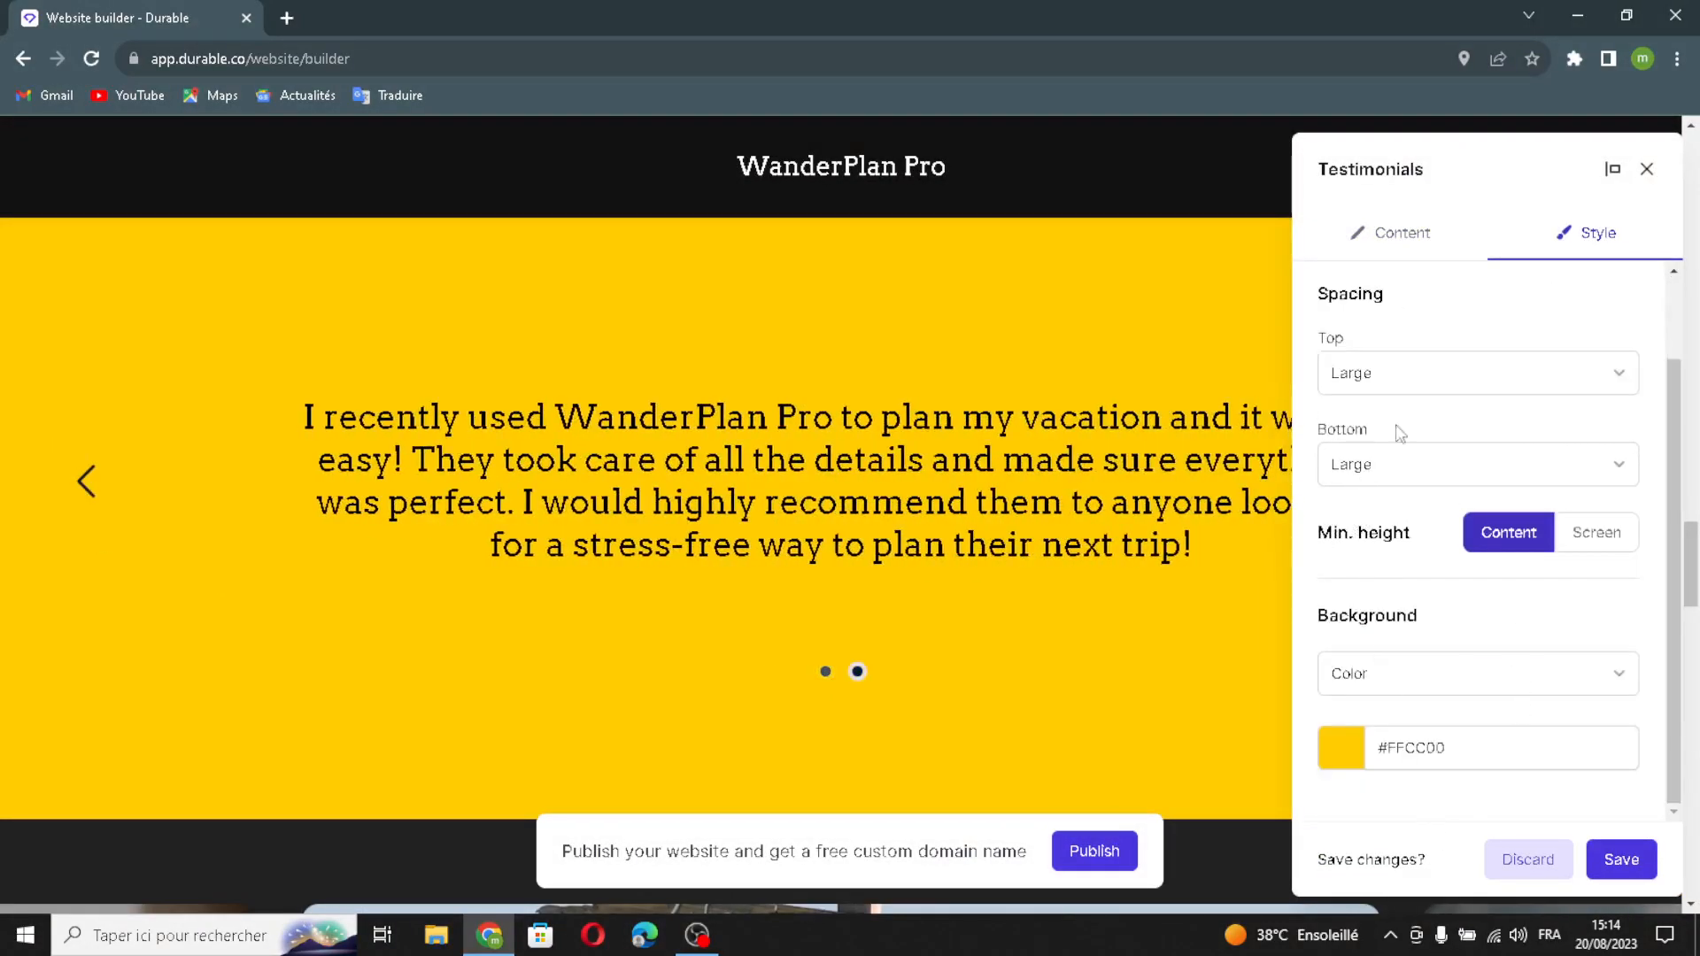
left_click(1621, 859)
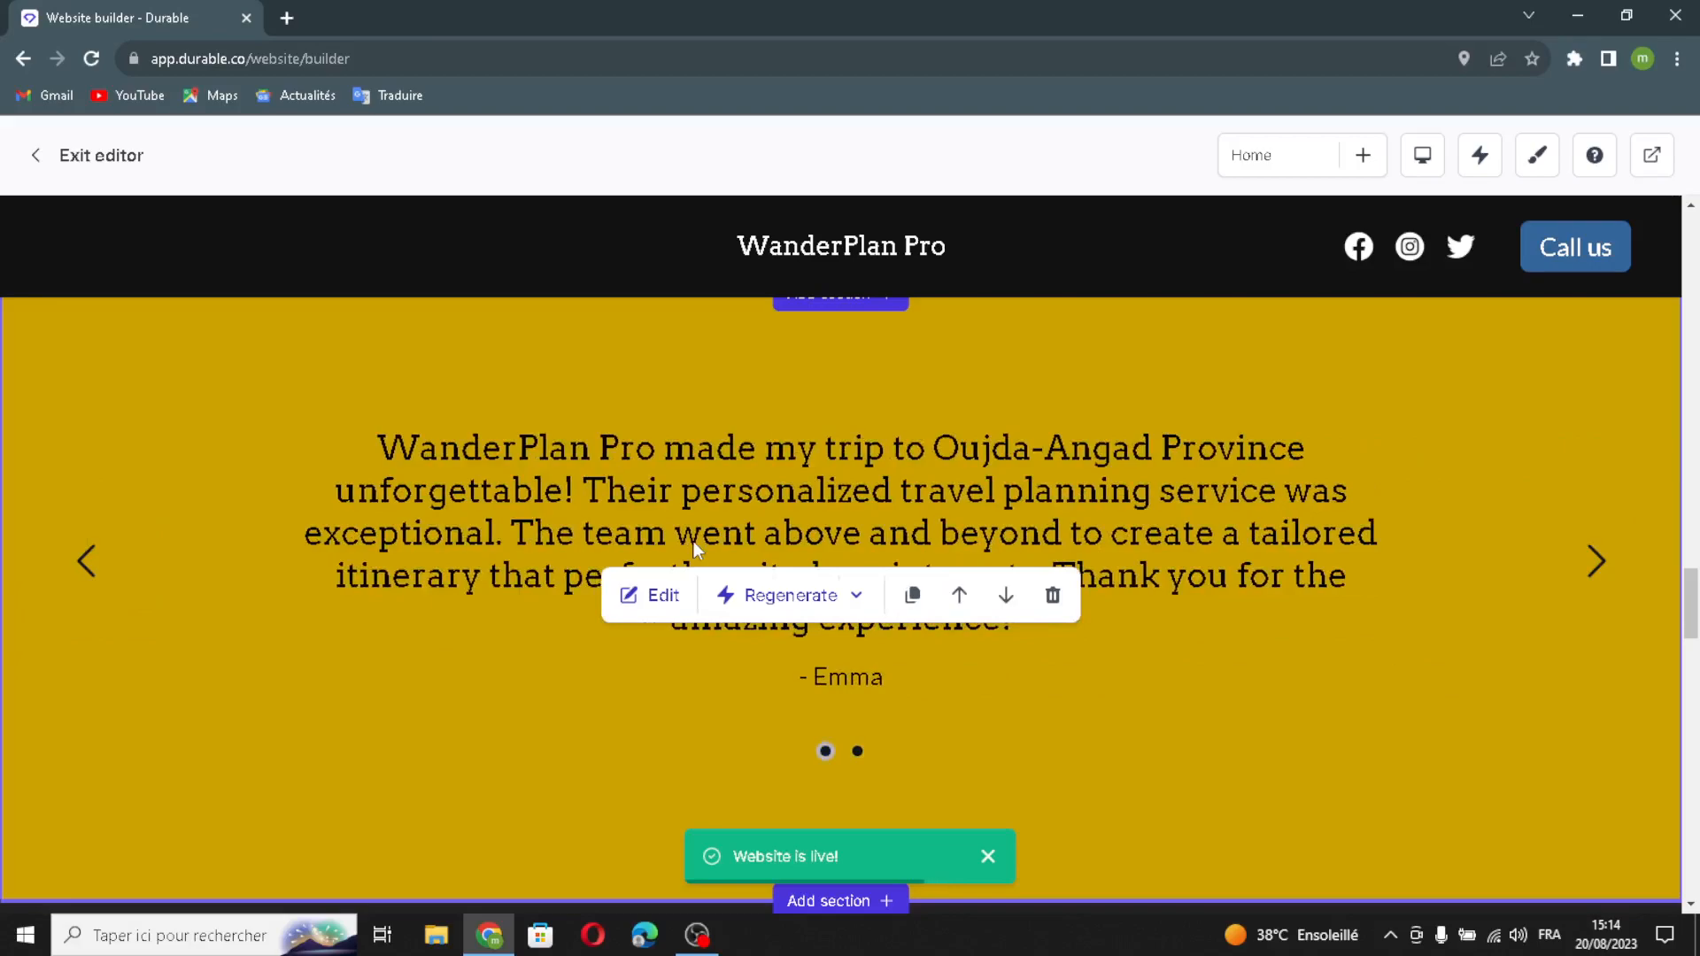
Open the Gallery section for editing and generate an additional image with AI
scroll(695, 549, "down", 5)
scroll(708, 620, "down", 5)
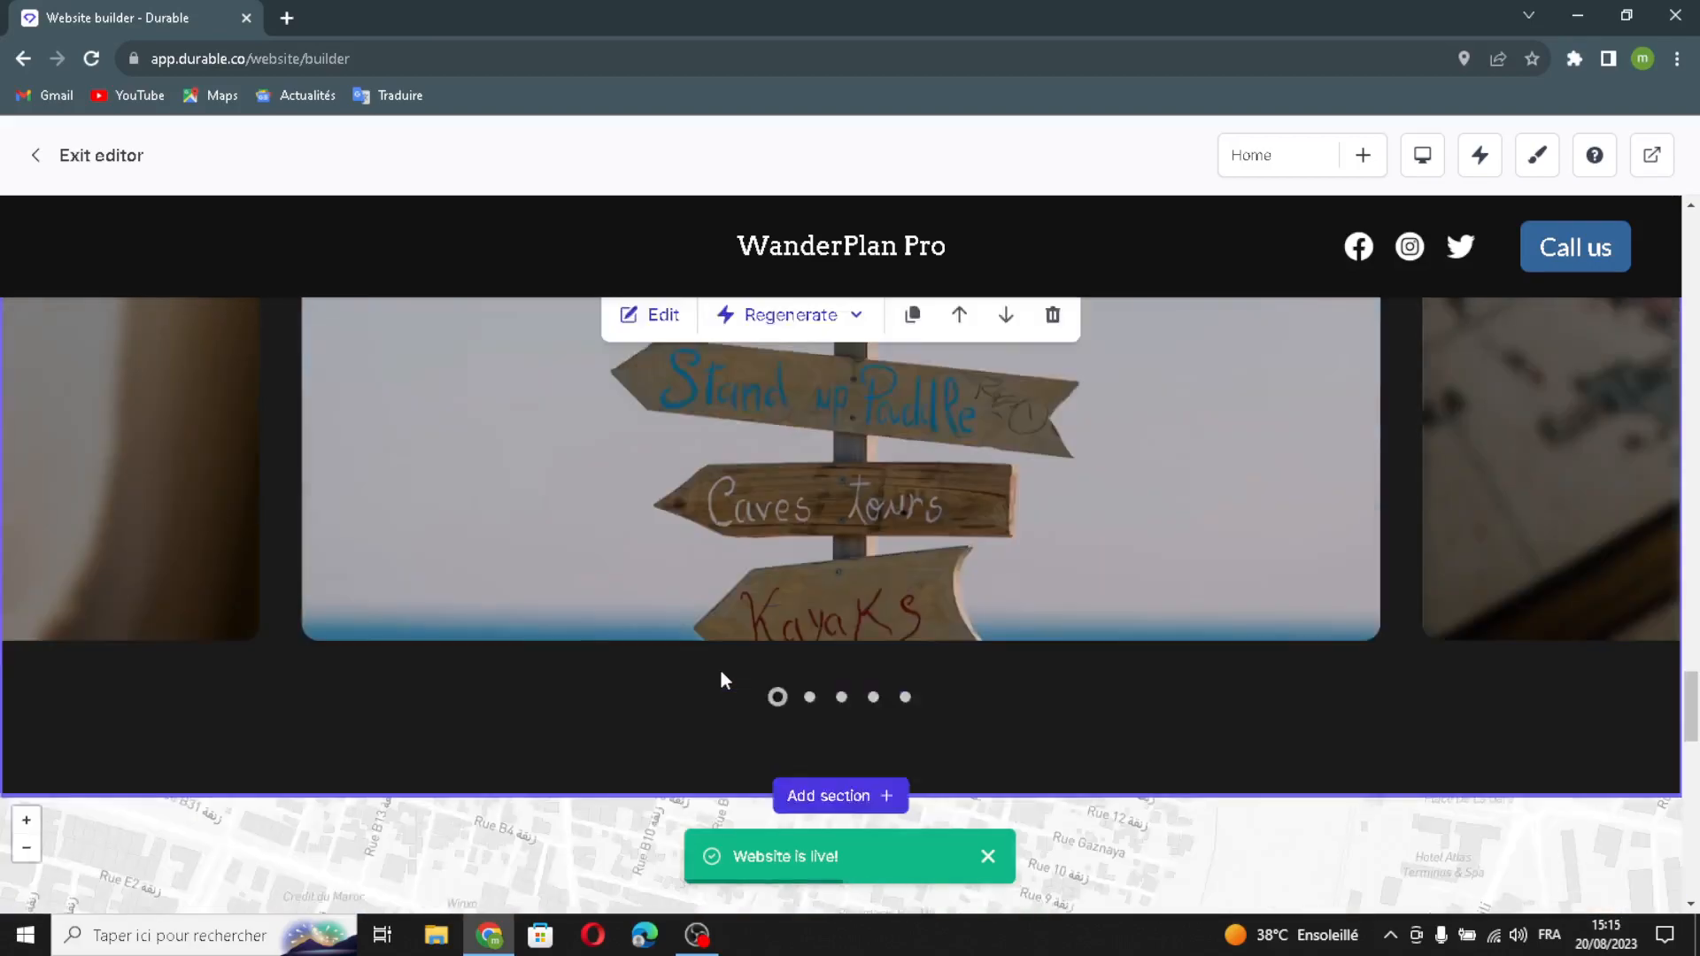
scroll(673, 610, "up", 2)
left_click(630, 542)
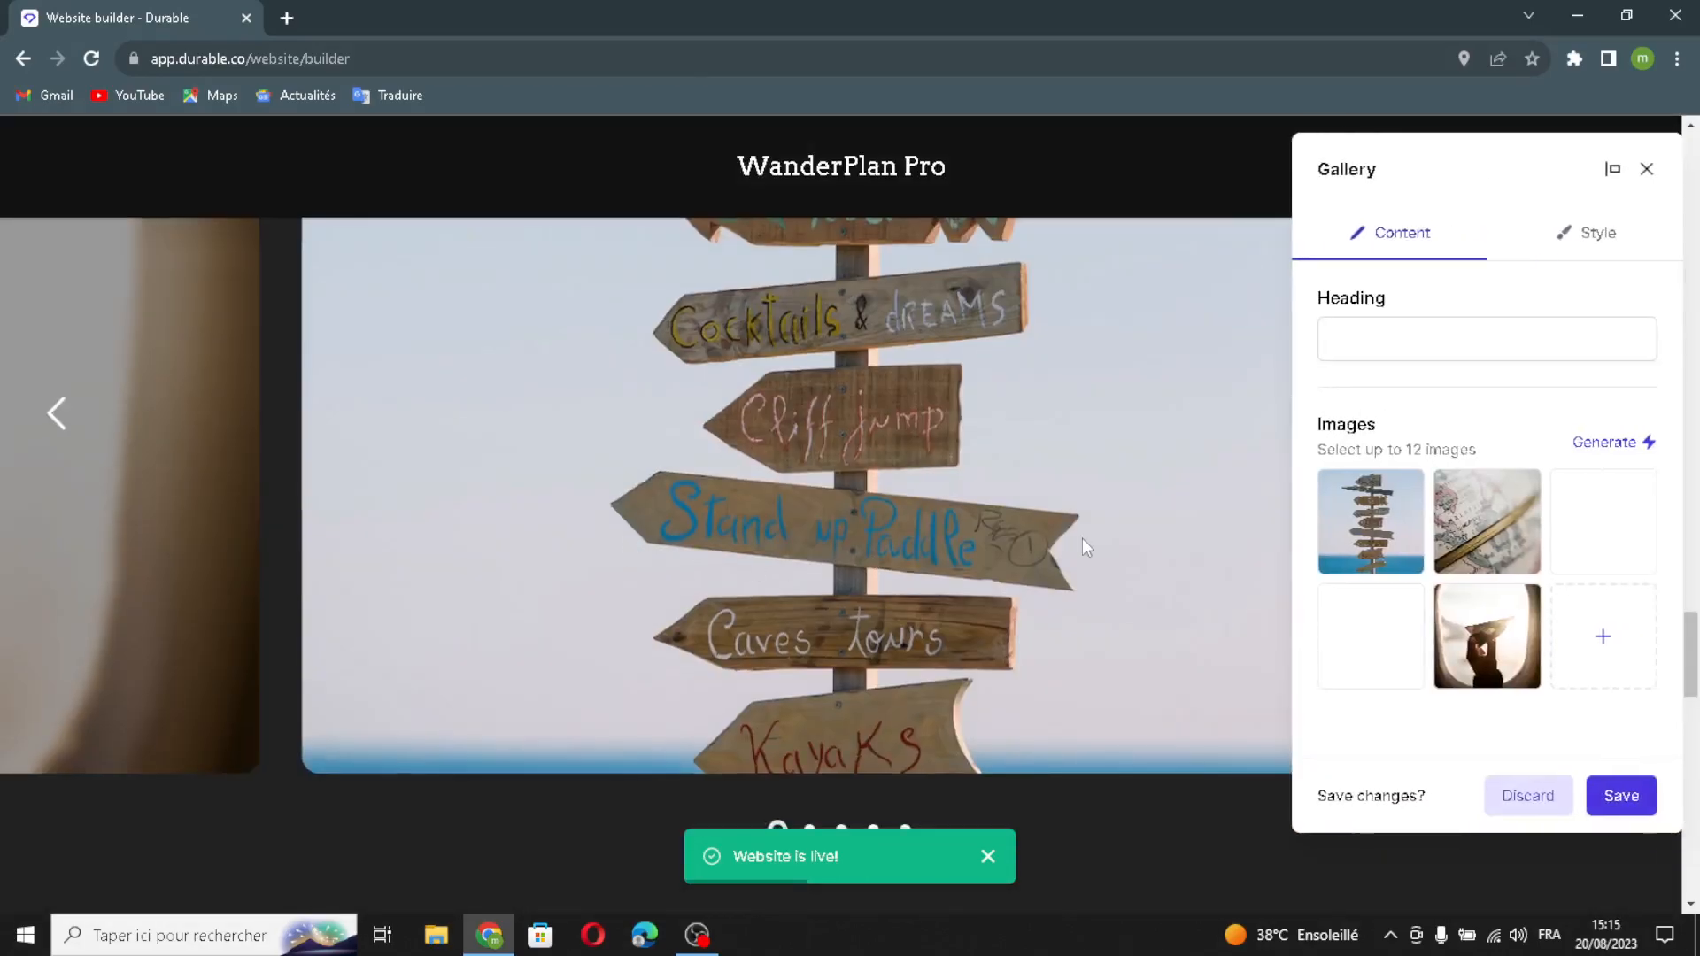
left_click(1640, 445)
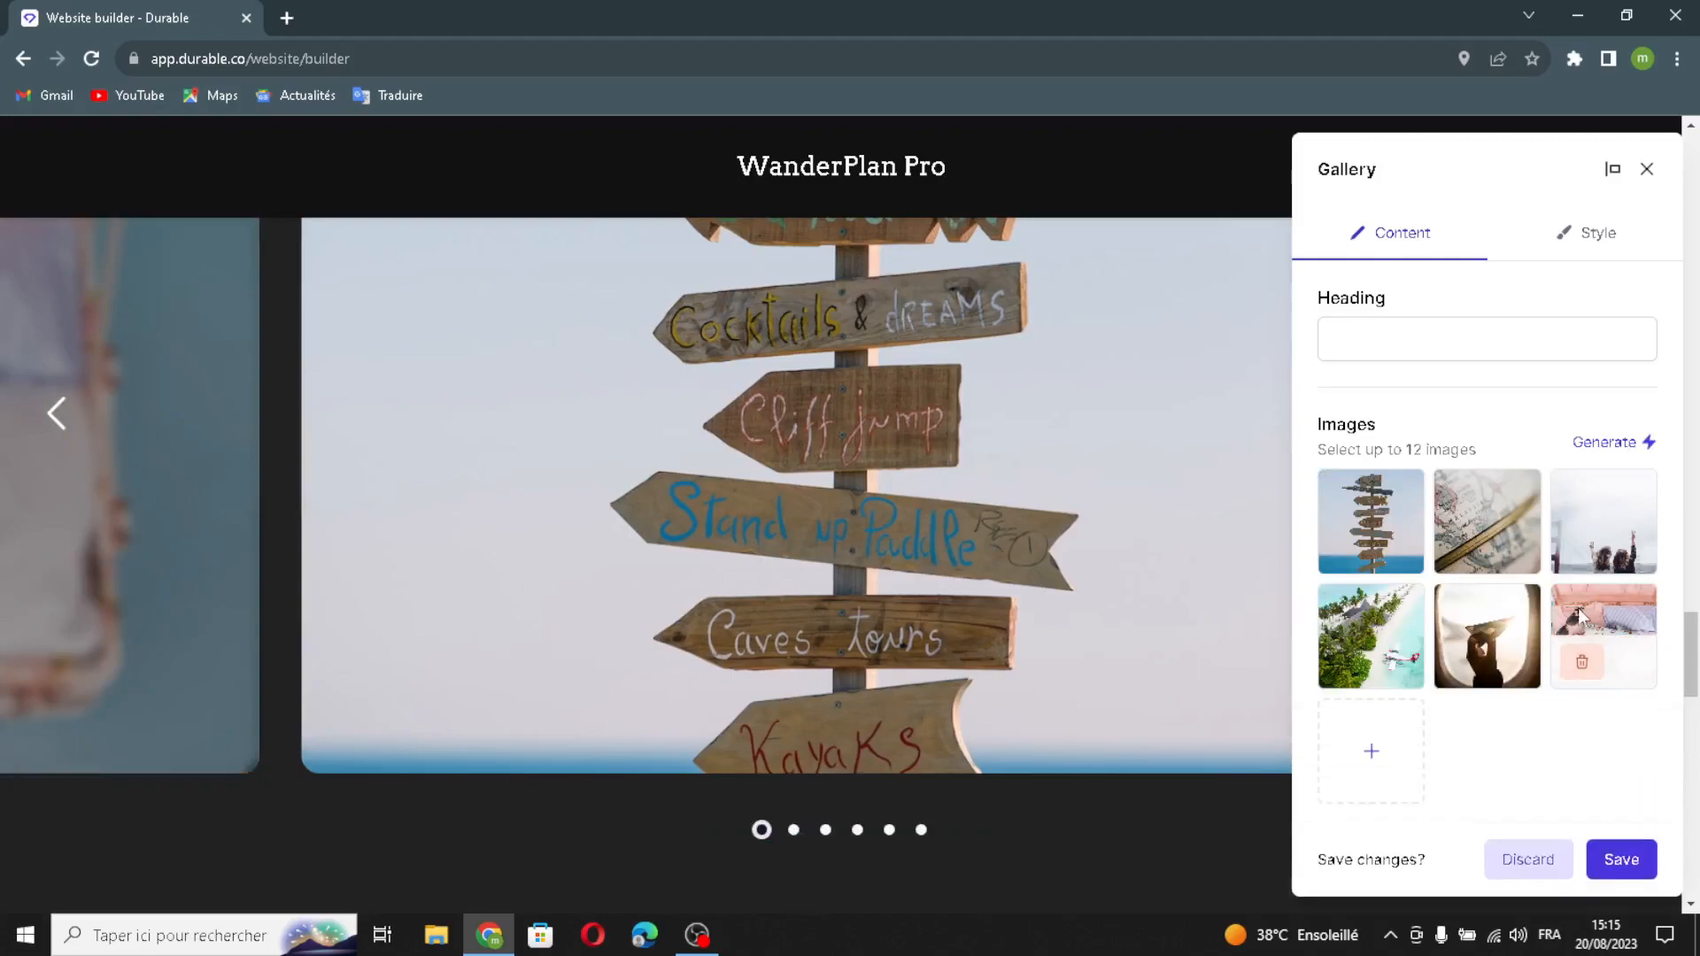
Add the world map picture from the media library to the gallery images
left_click(1361, 779)
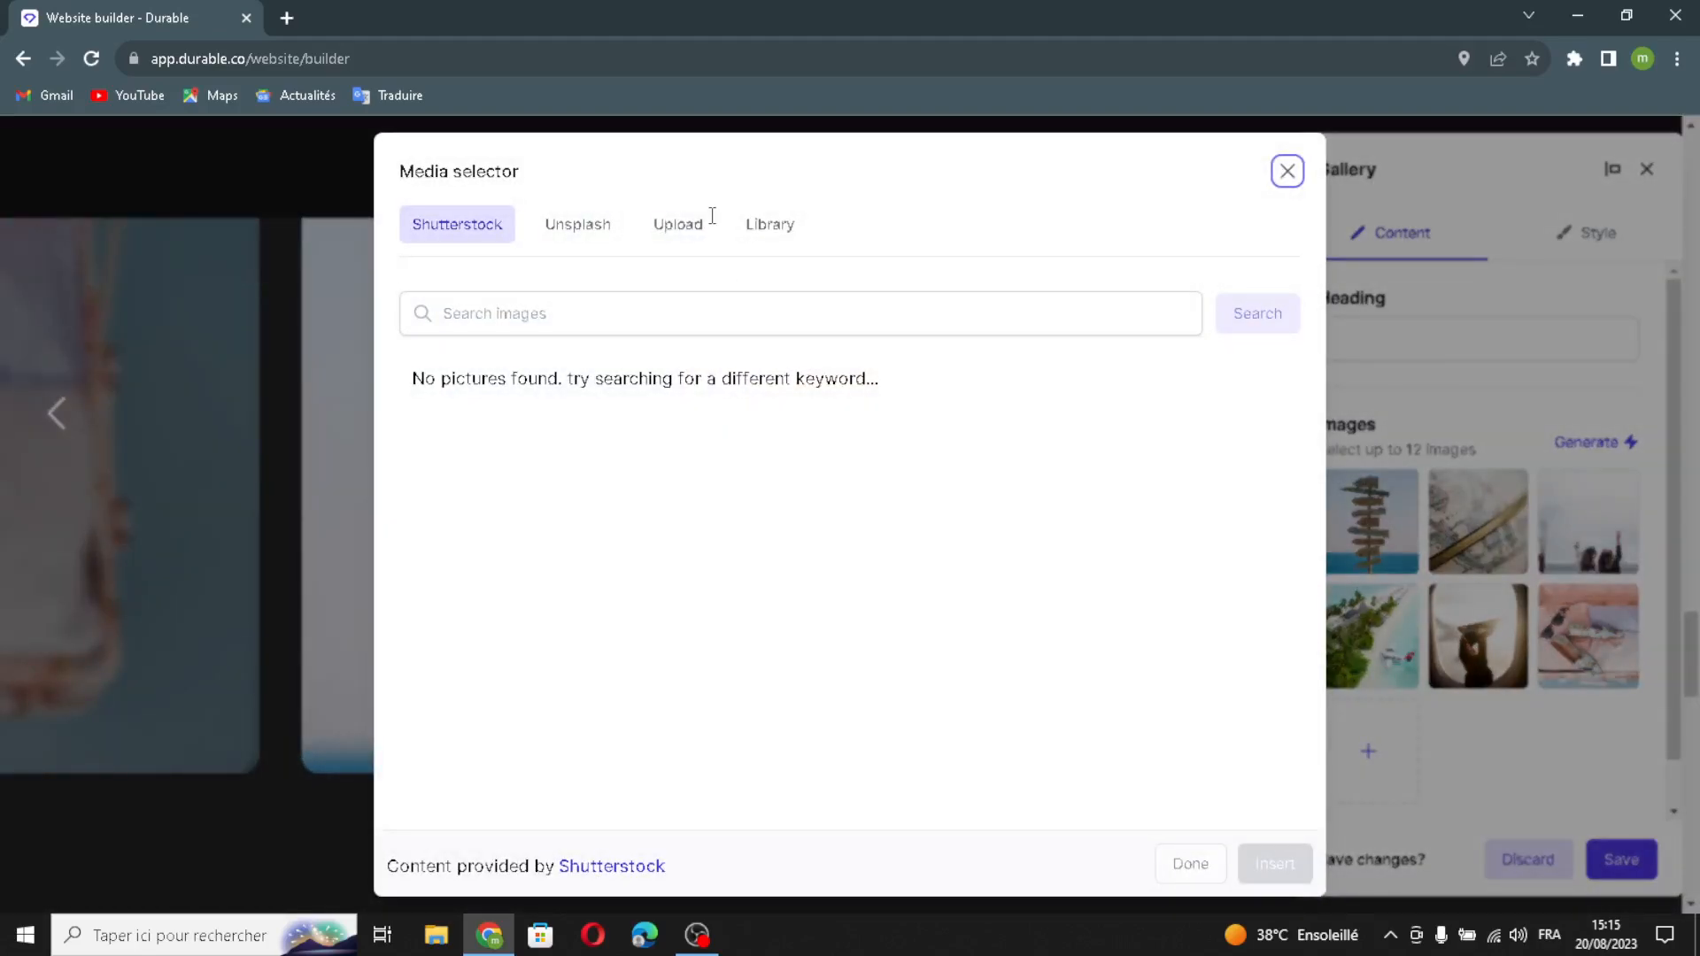
left_click(685, 232)
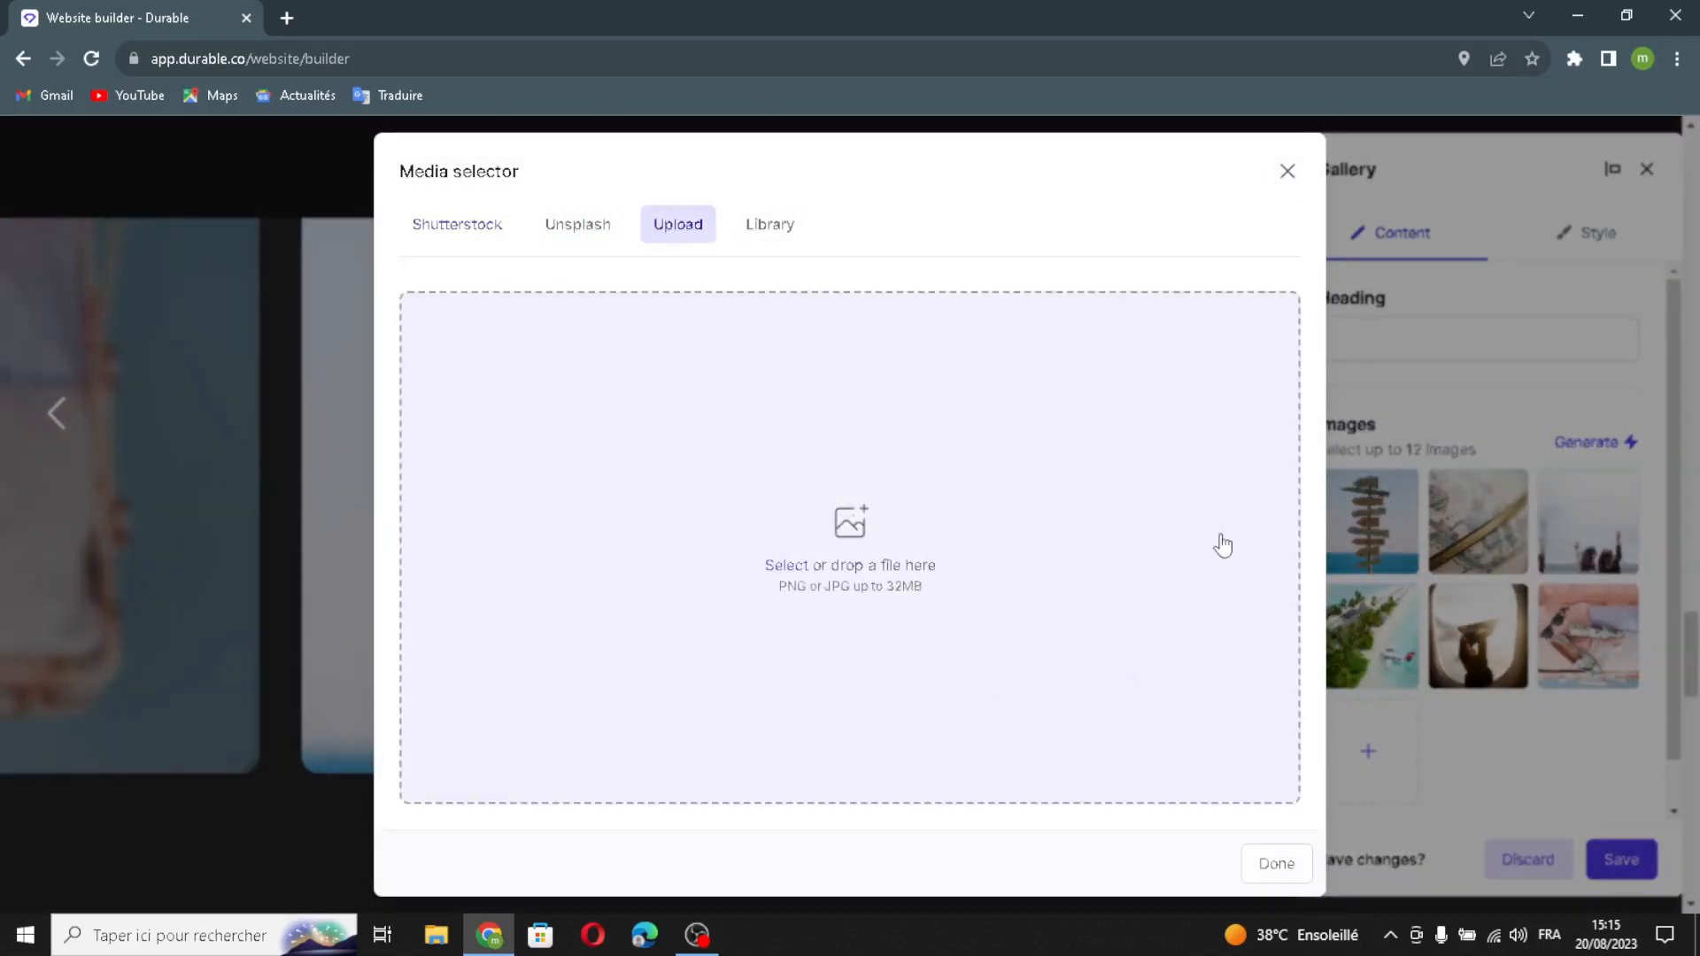
left_click(746, 229)
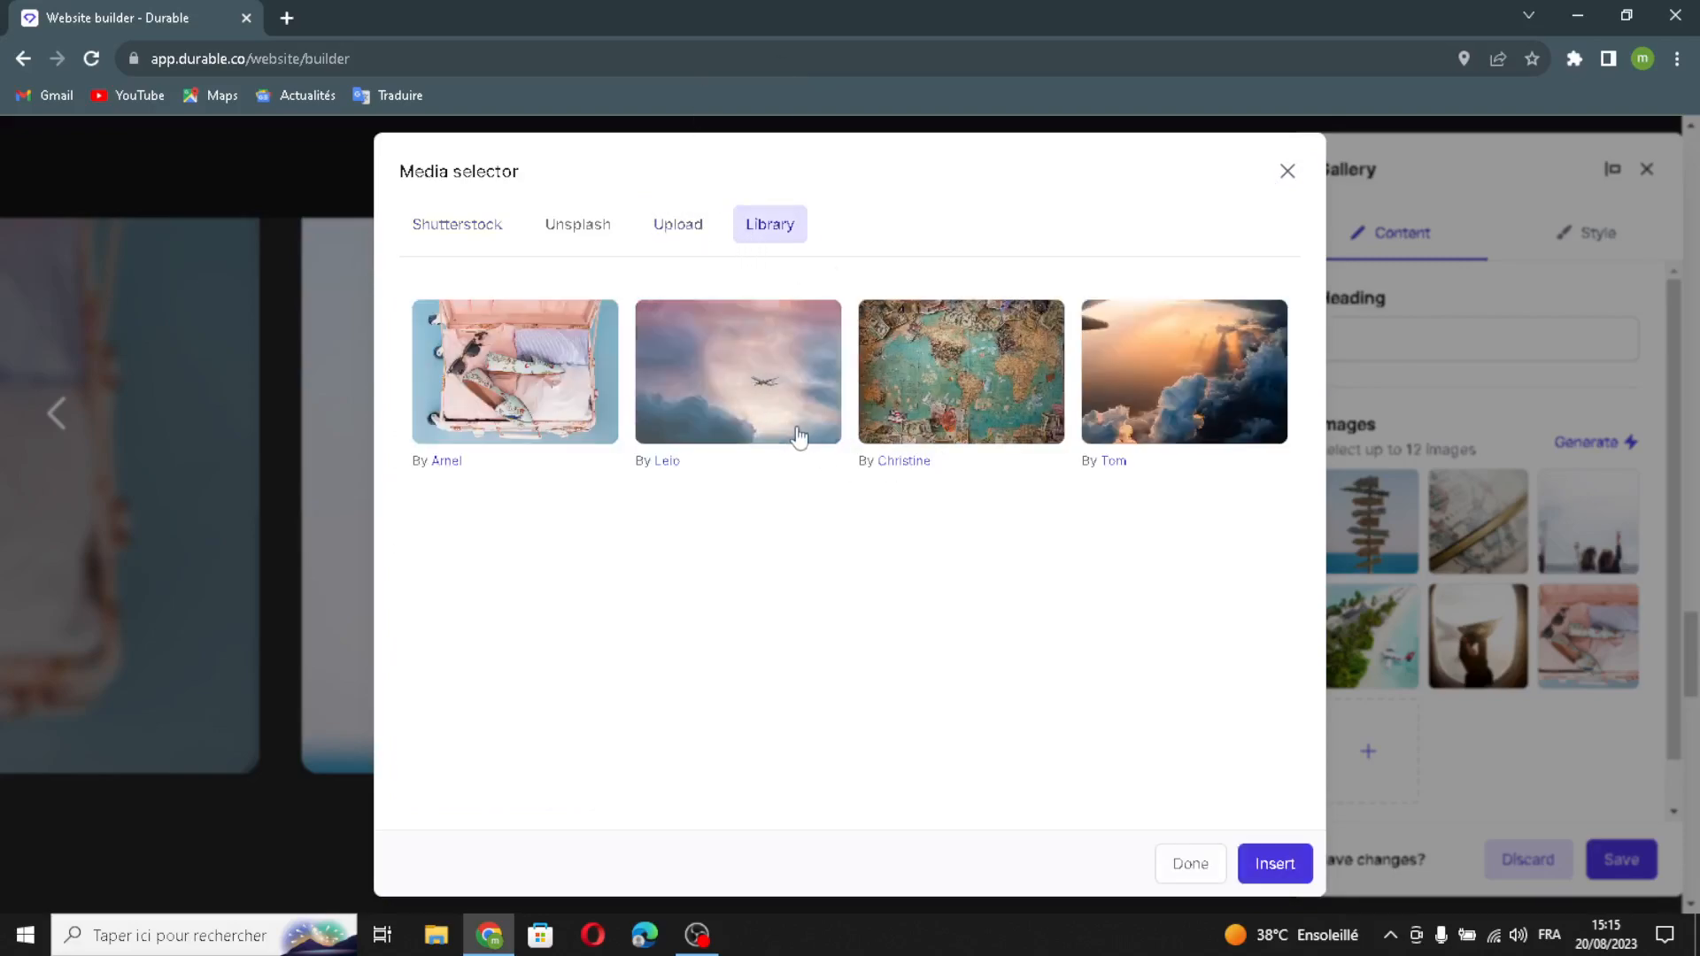
left_click(934, 416)
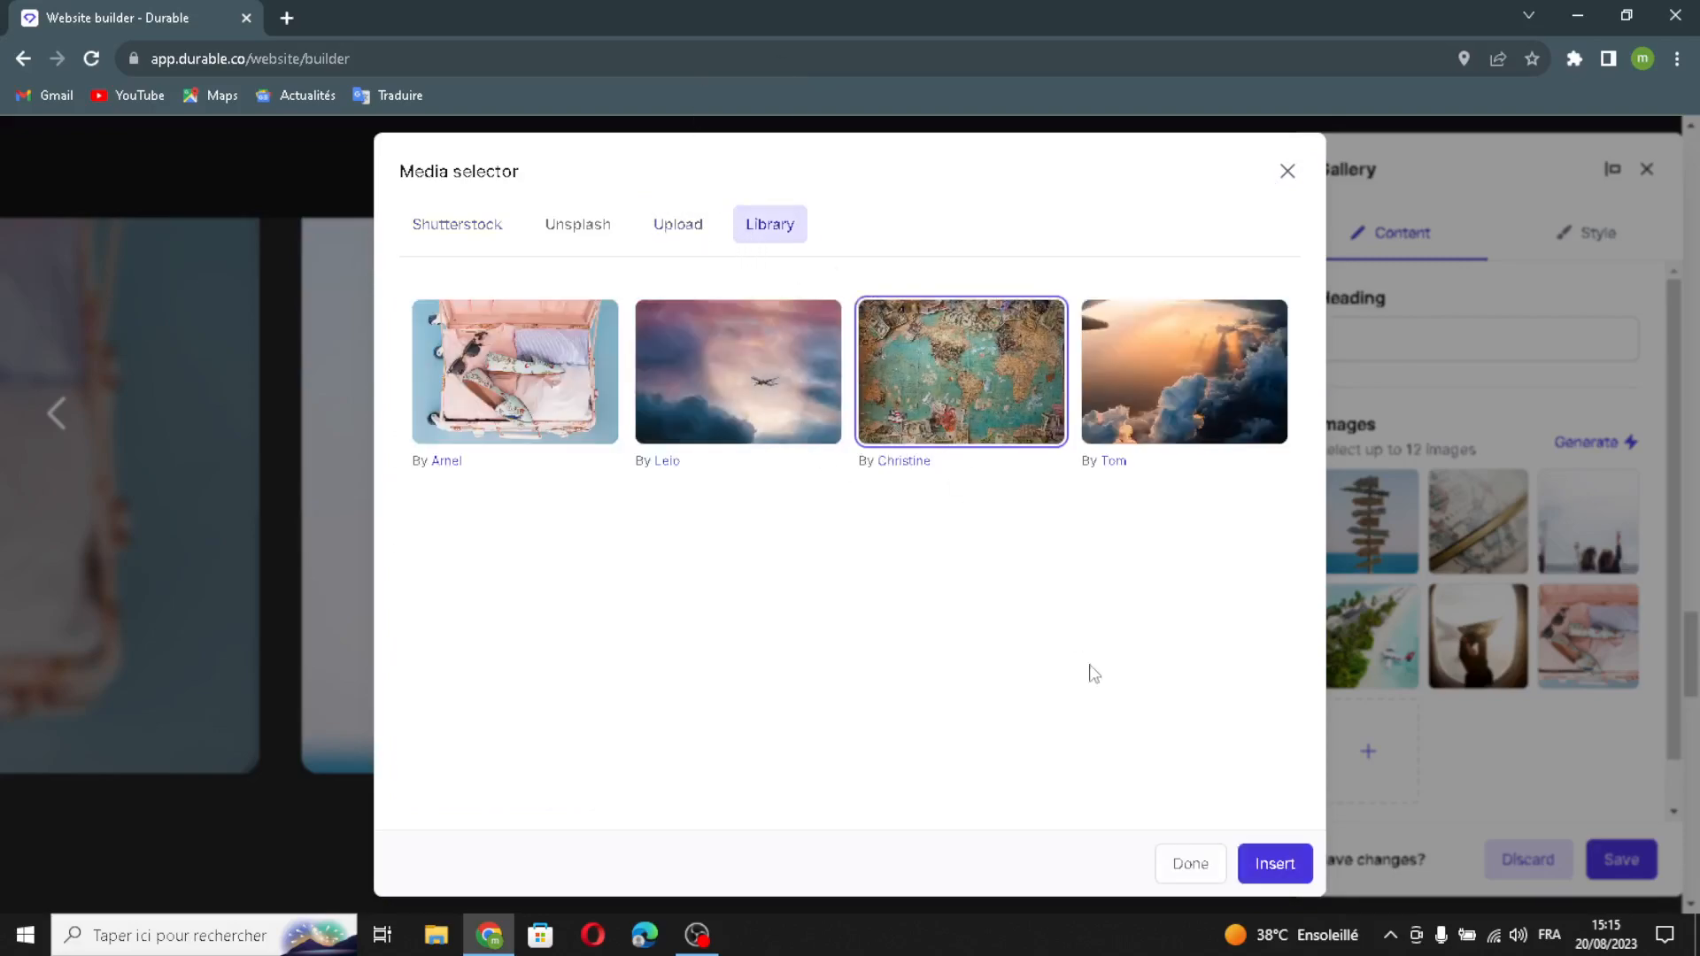
left_click(1300, 871)
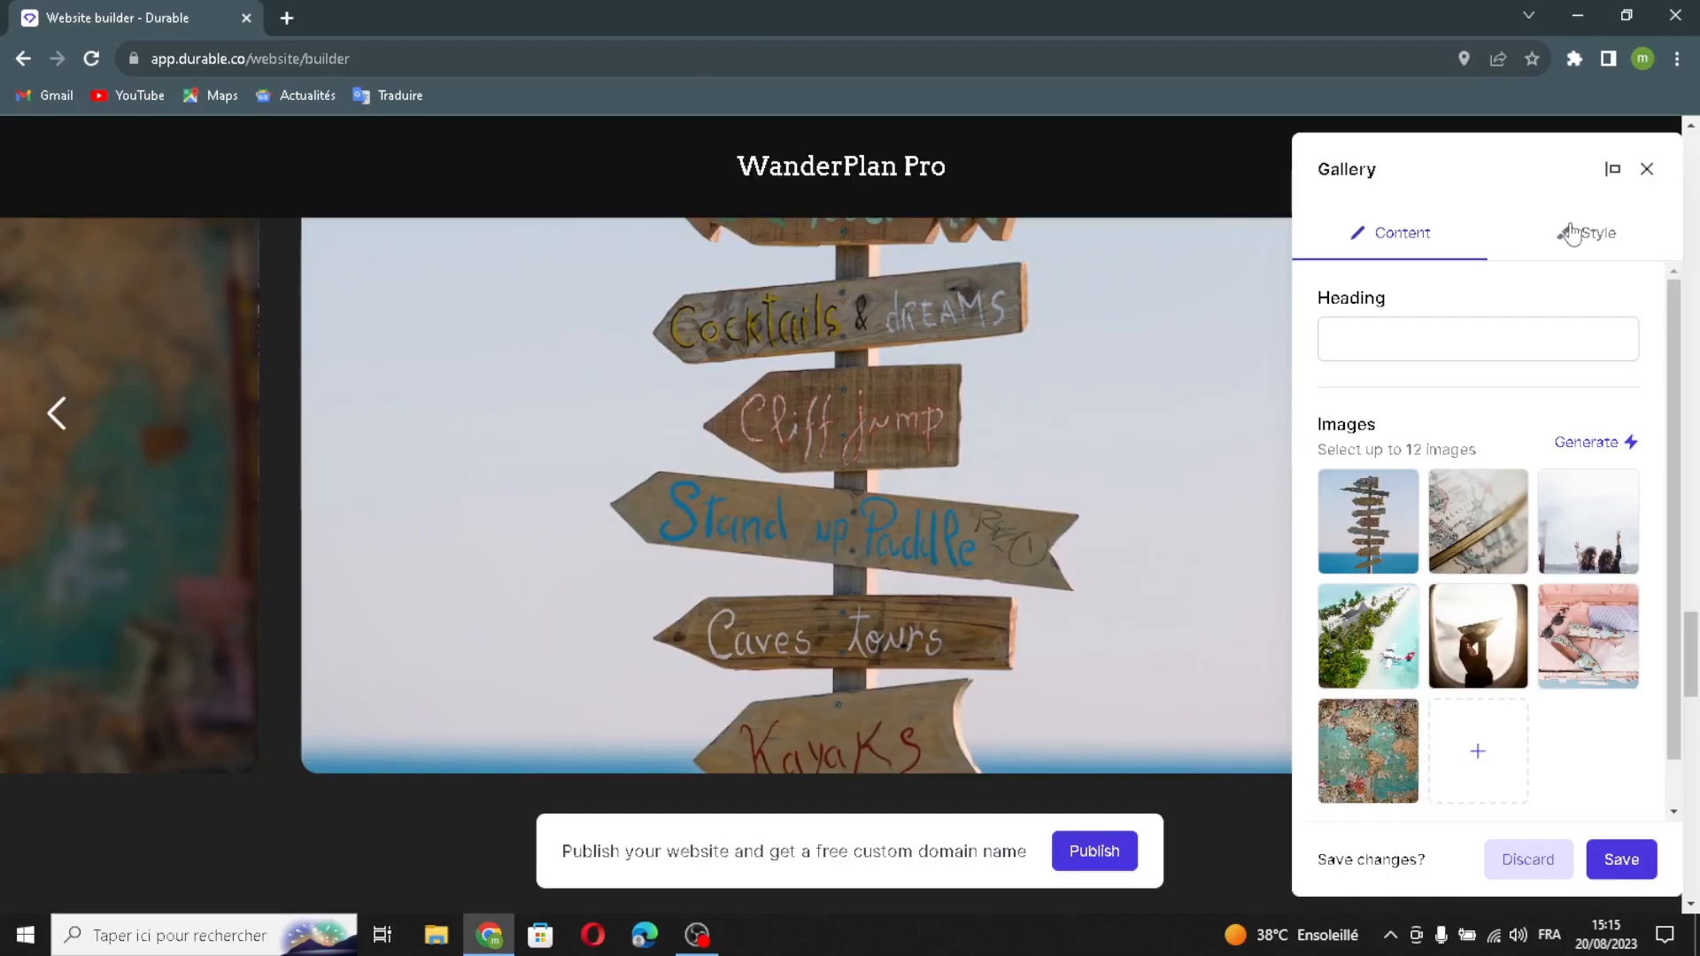
Set the vertical alignment of the Gallery section to top and save the changes
left_click(1569, 230)
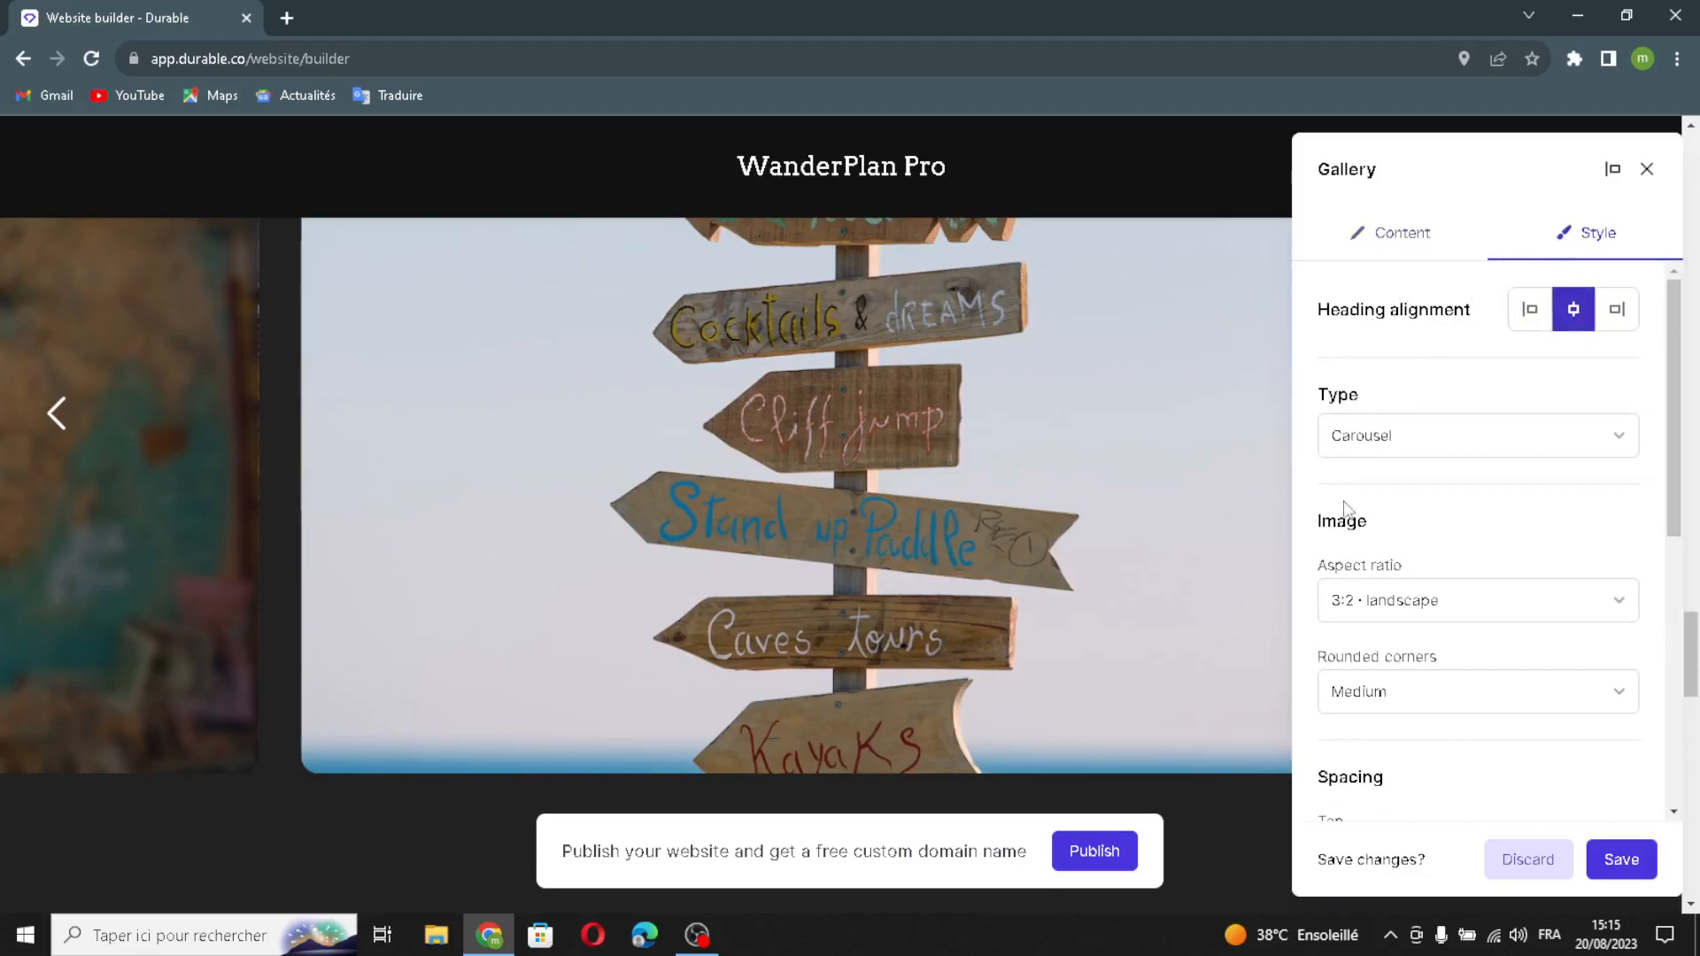
scroll(1390, 660, "down", 5)
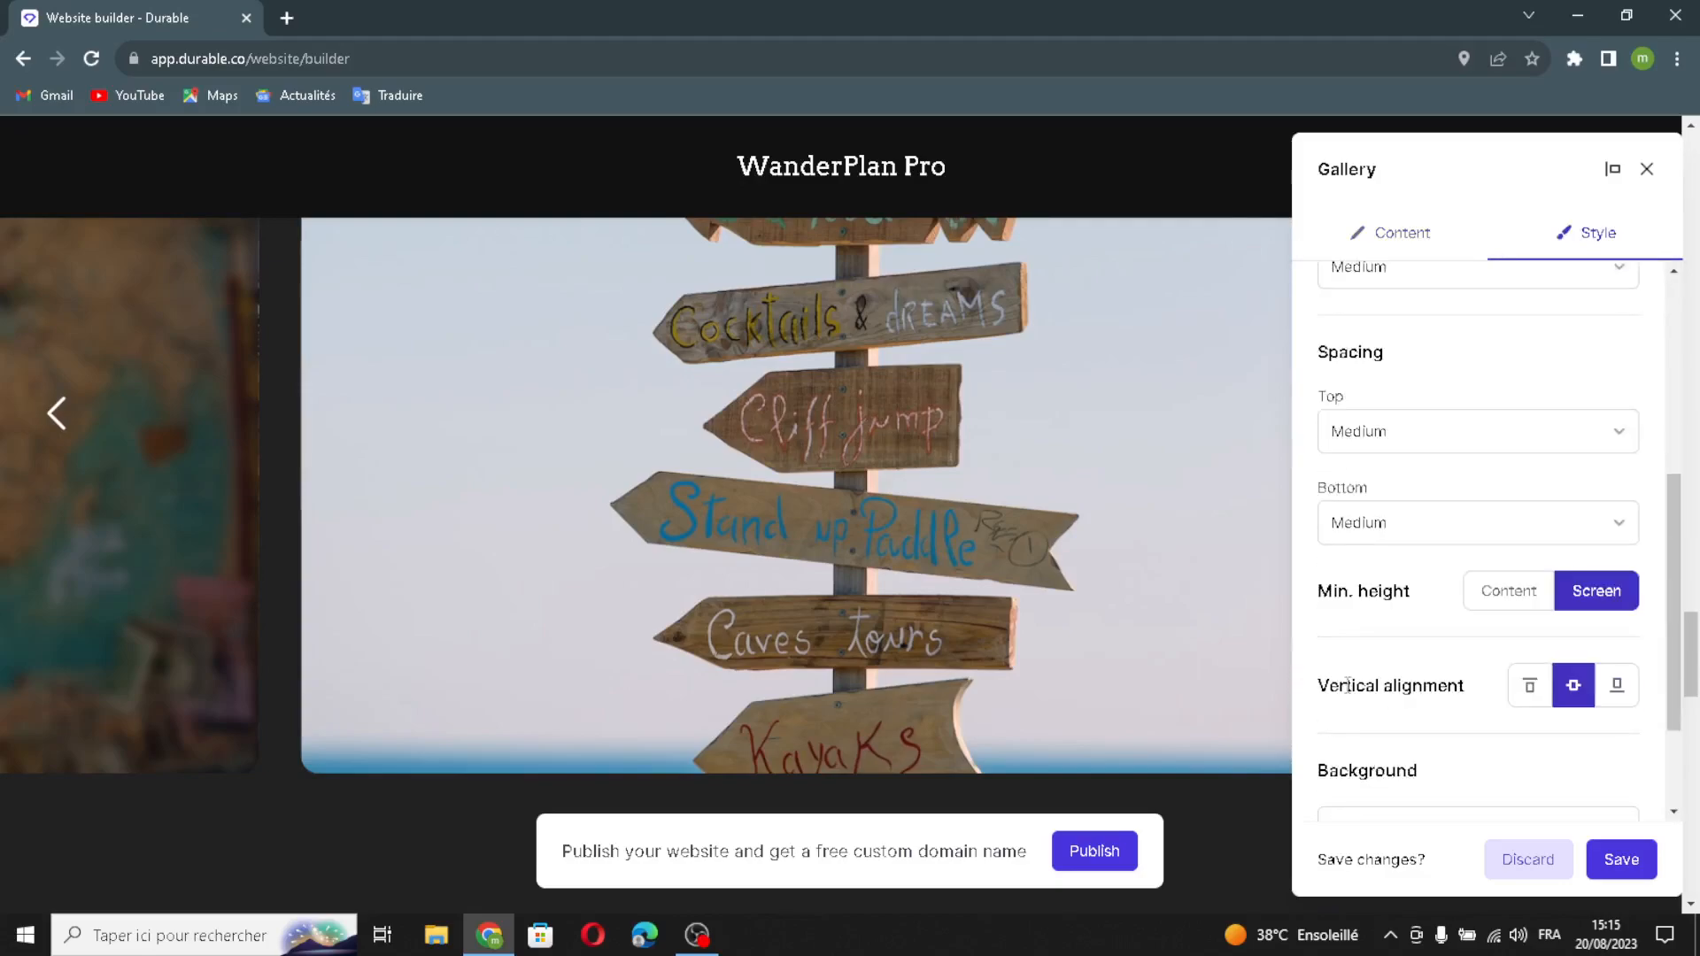
scroll(1363, 691, "down", 2)
left_click(1526, 529)
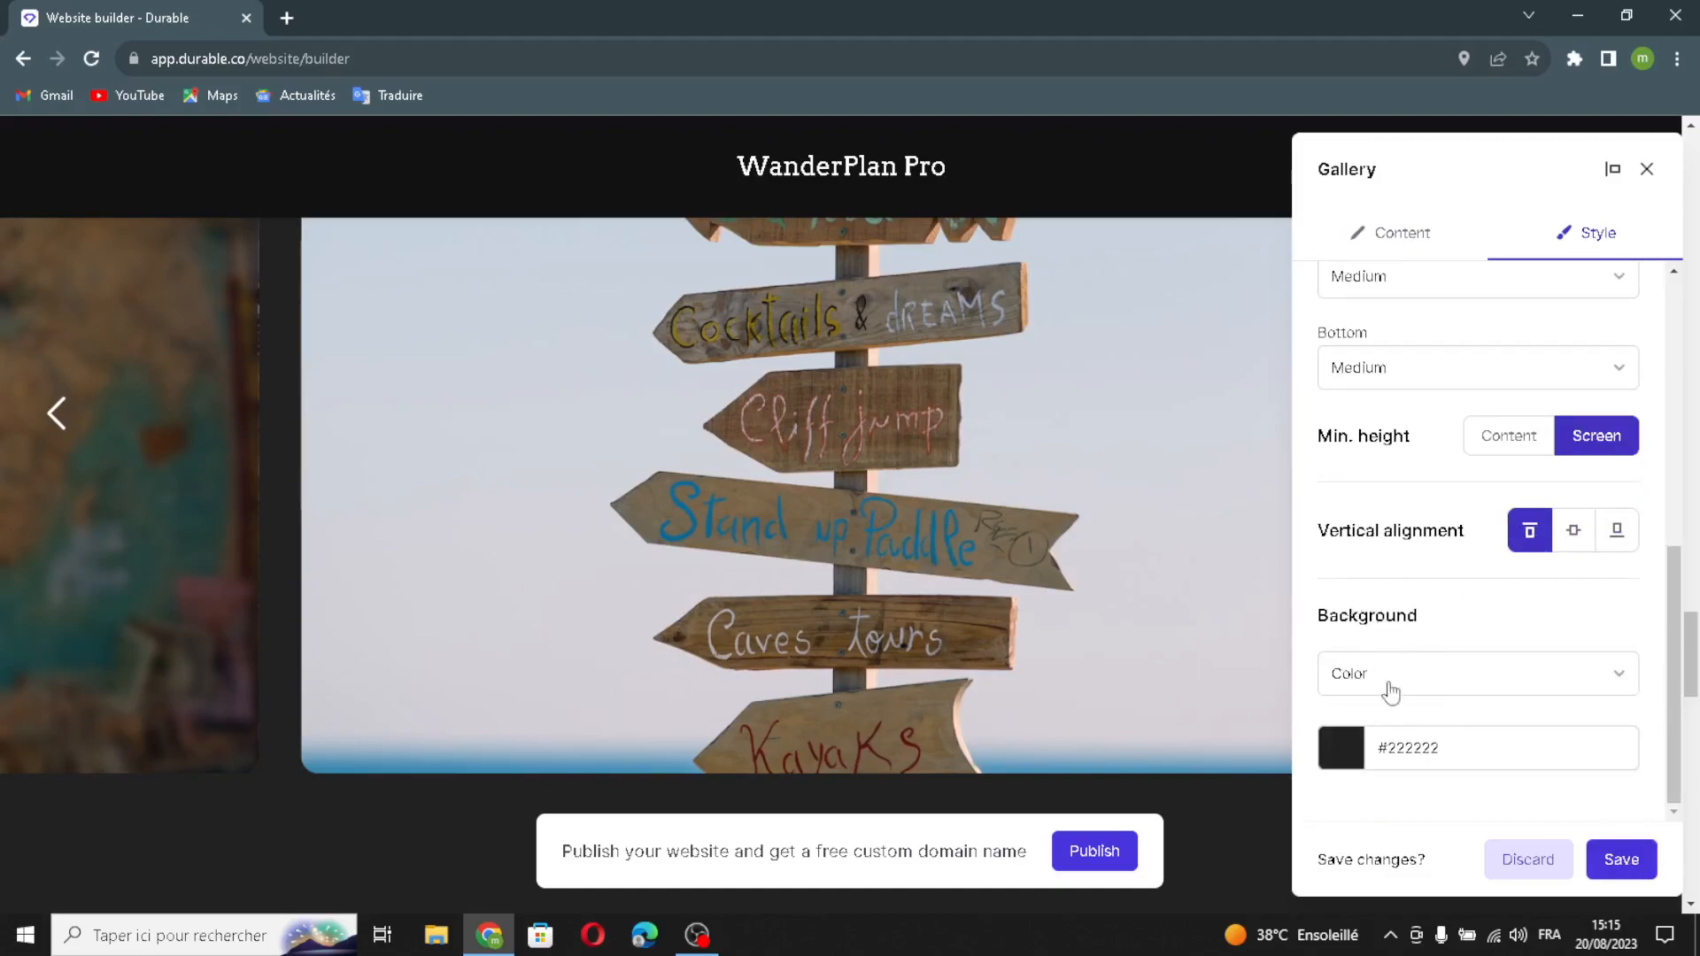
left_click(1604, 863)
Examine the content, additional text field form and style options of the Location section, and close its settings
scroll(1096, 663, "down", 7)
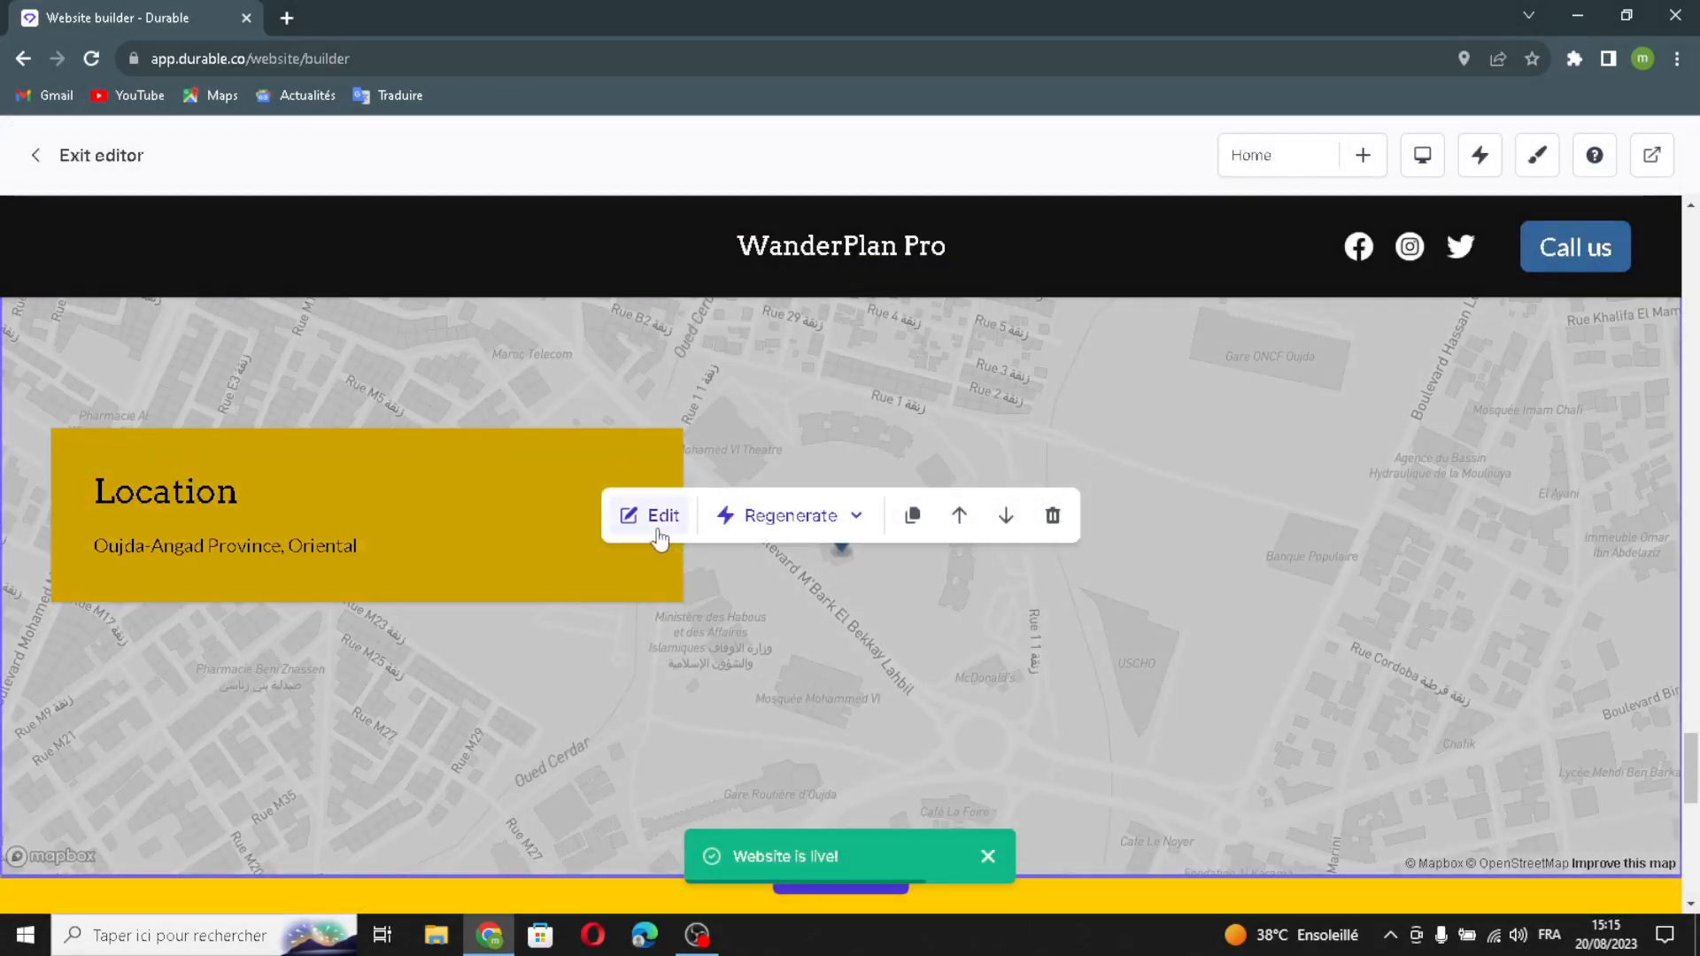
left_click(659, 531)
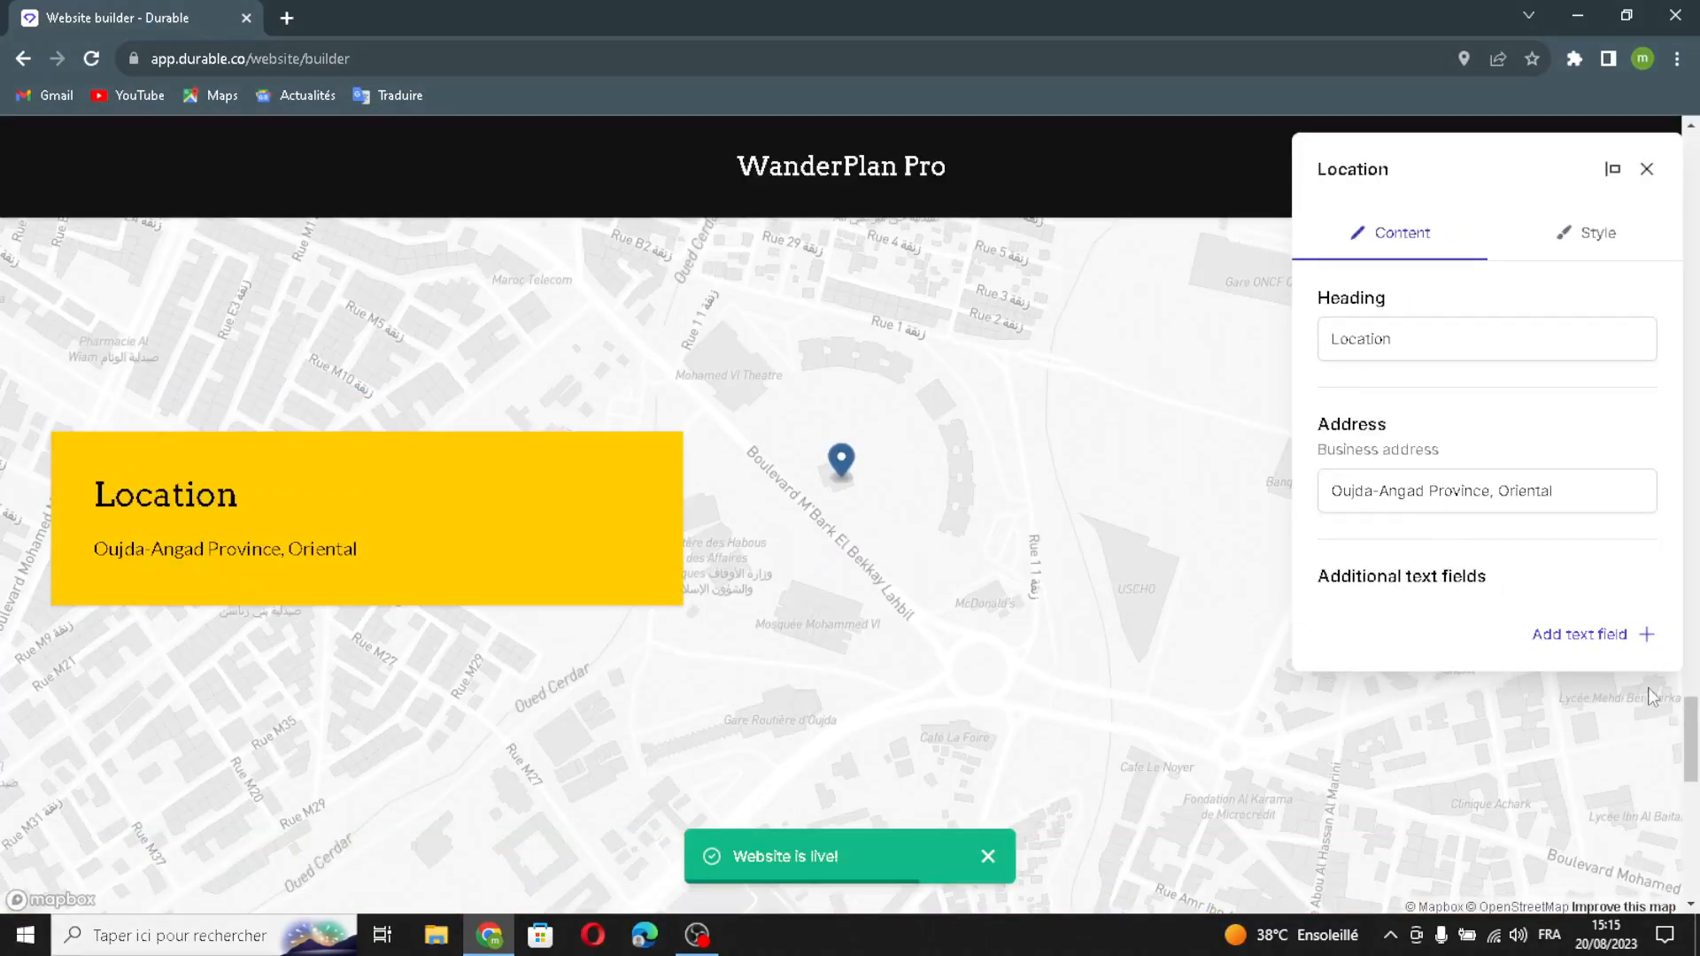
left_click(1549, 637)
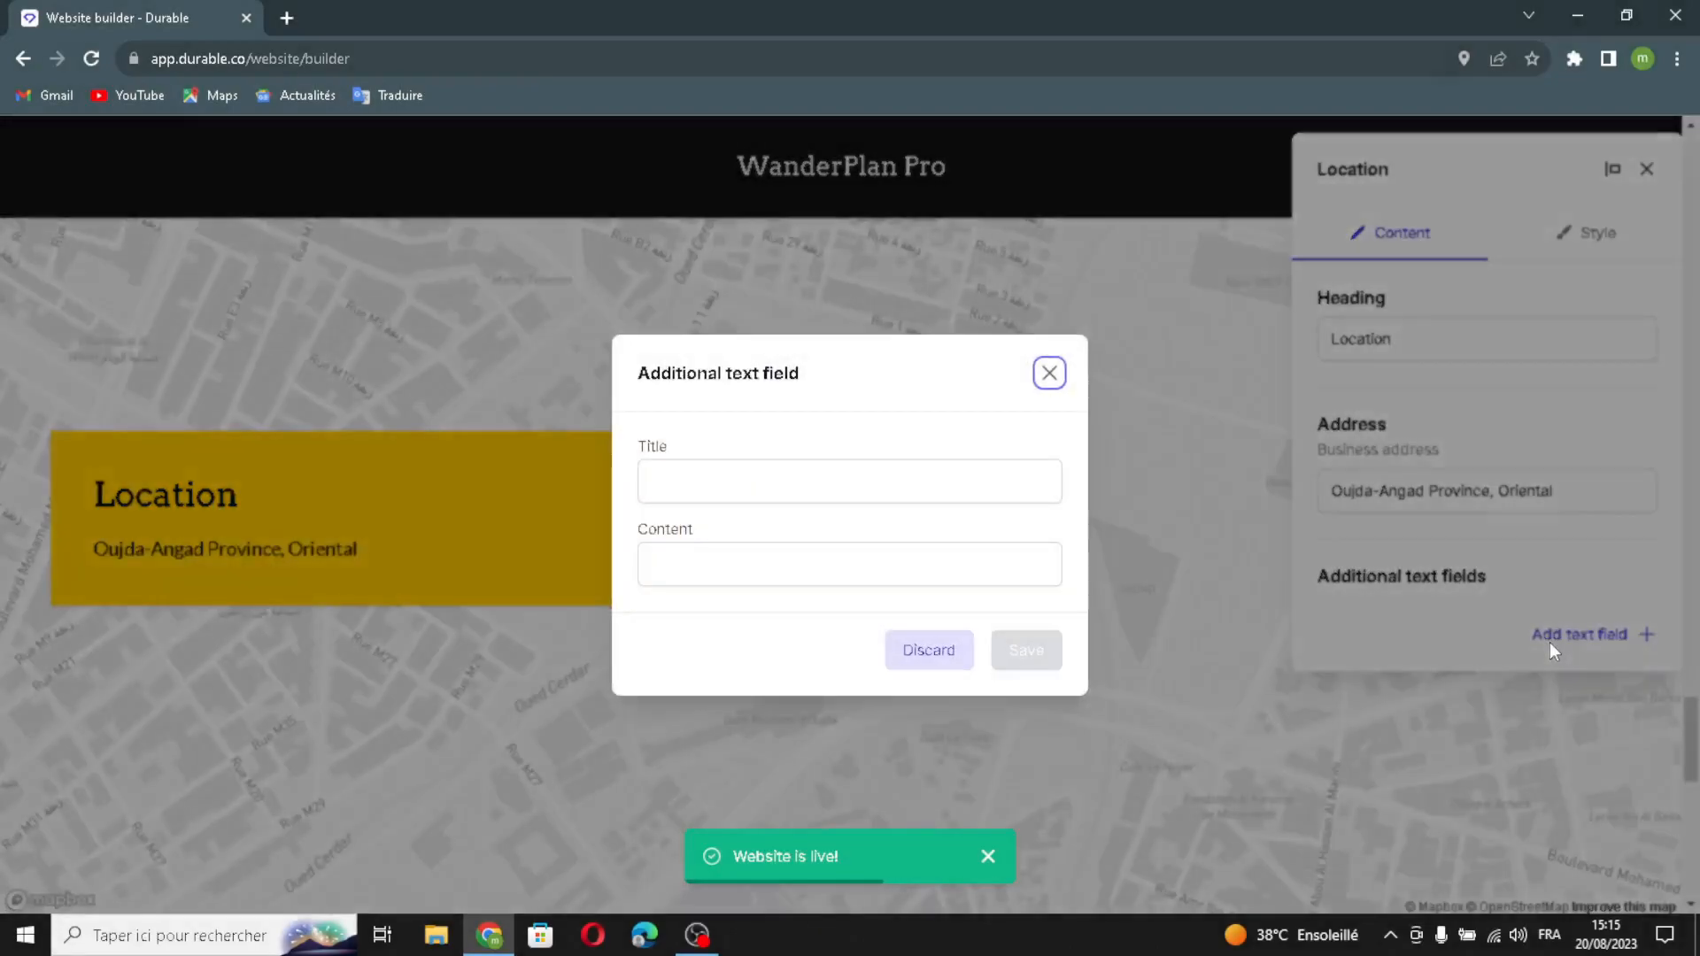
left_click(1049, 373)
left_click(1594, 232)
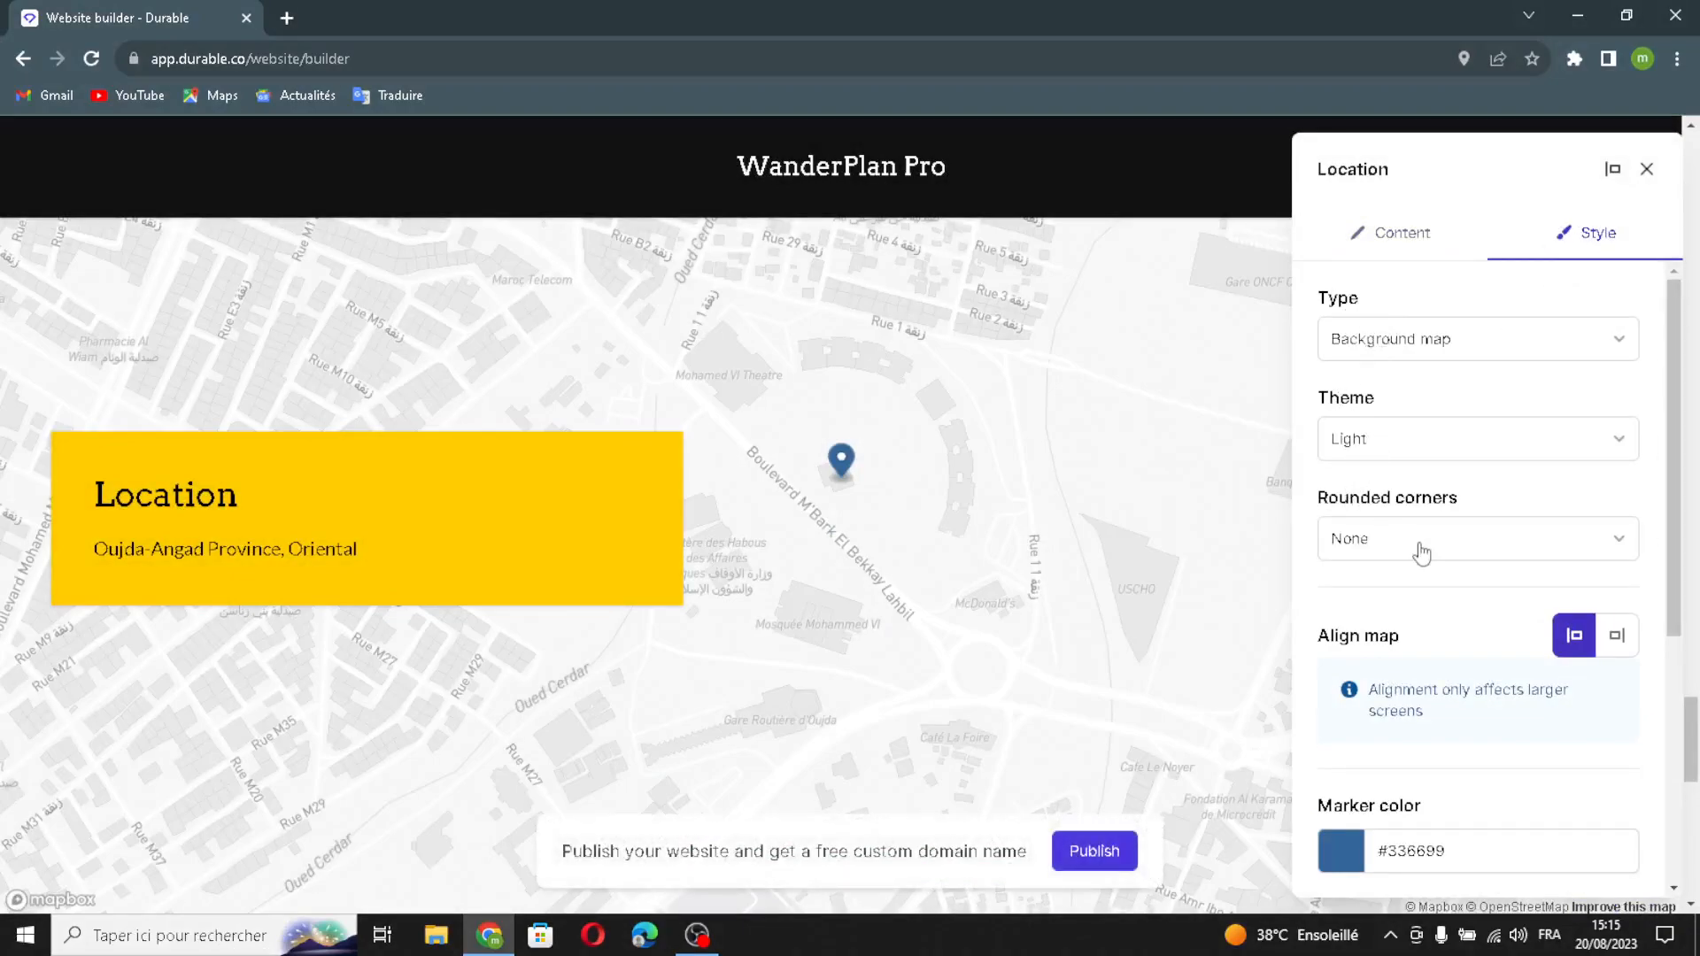
scroll(1399, 542, "down", 3)
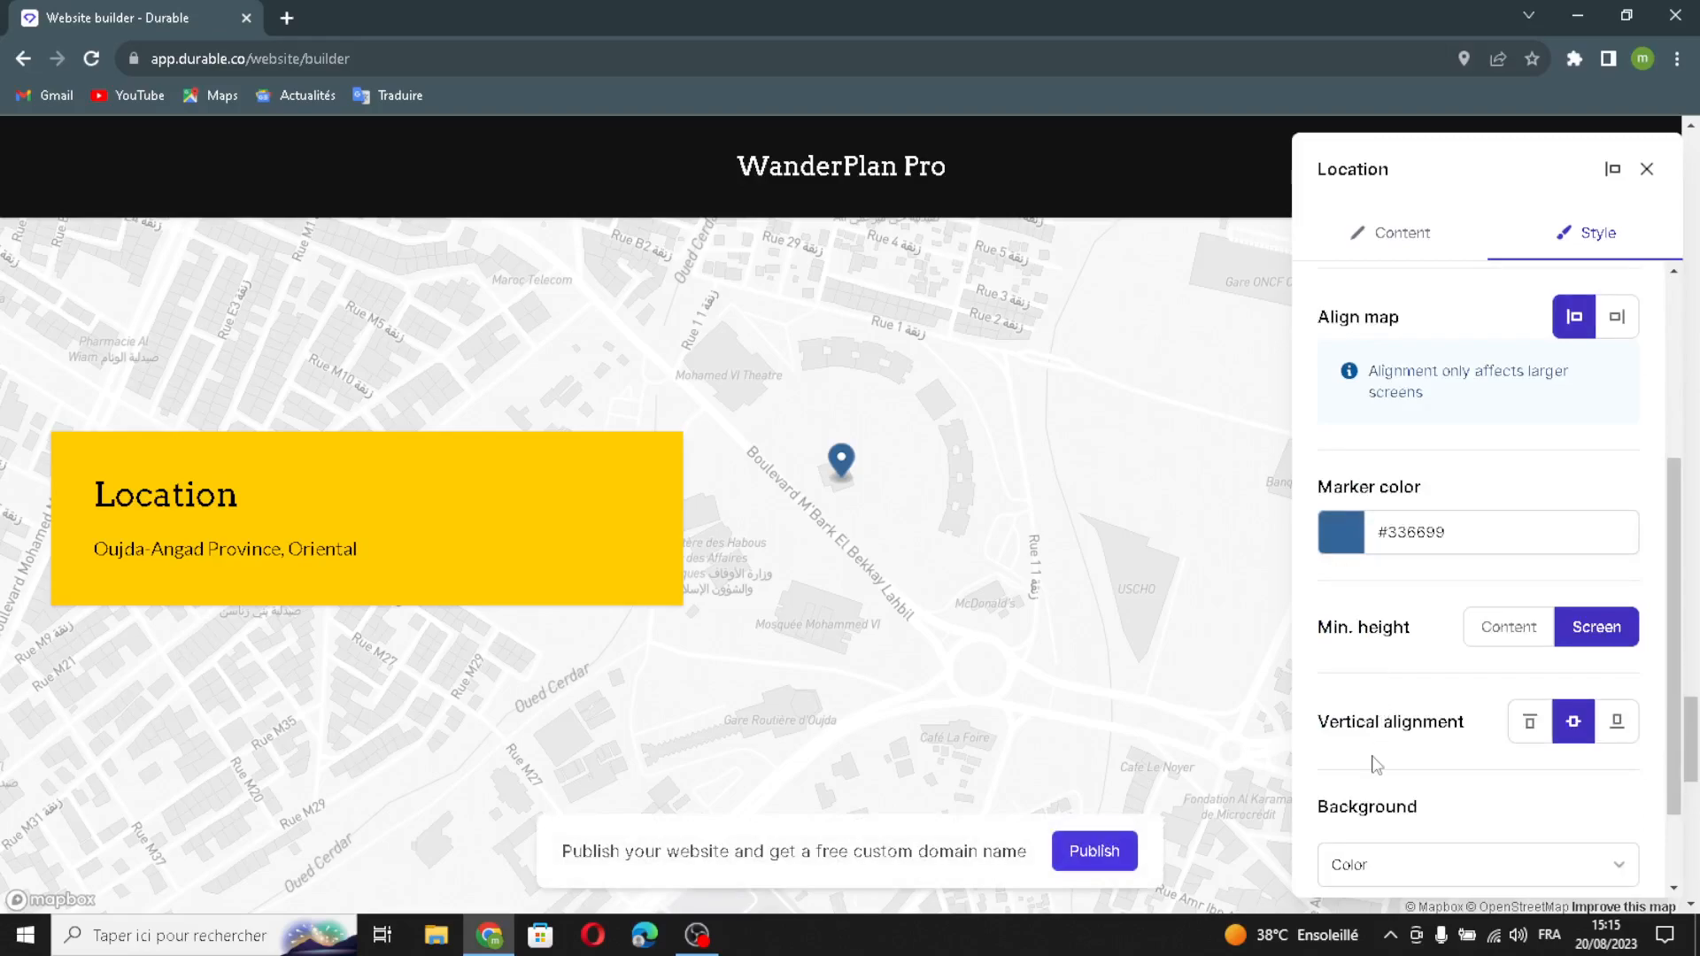
scroll(1397, 753, "down", 1)
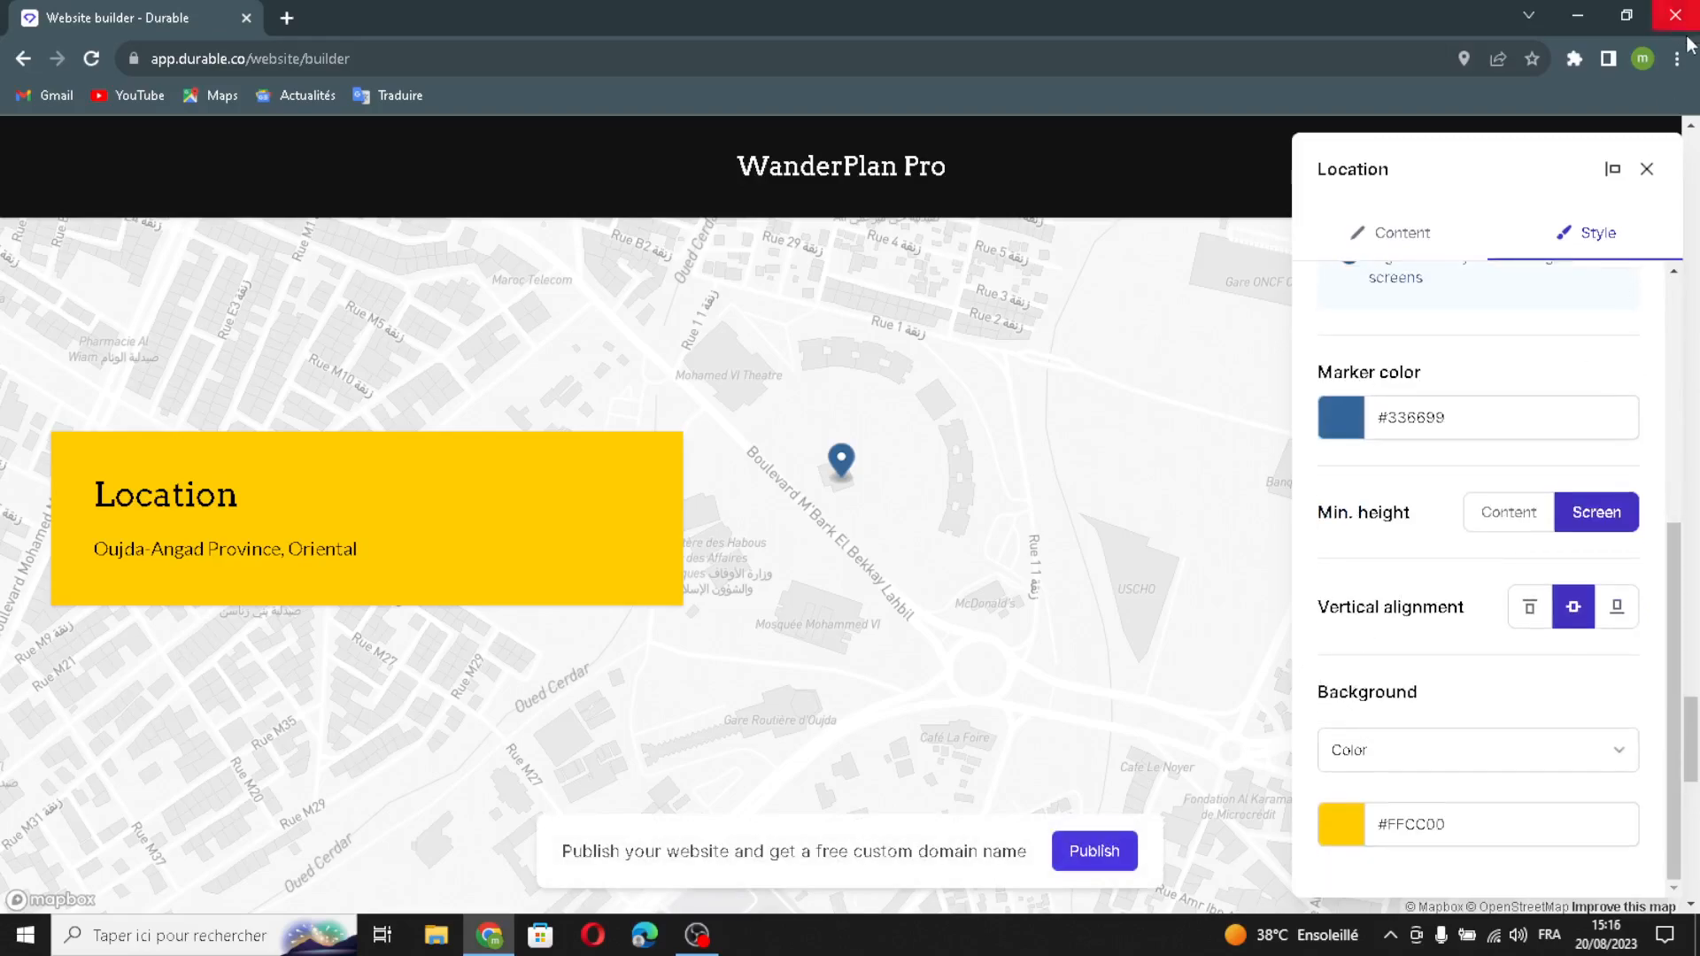
left_click(1645, 169)
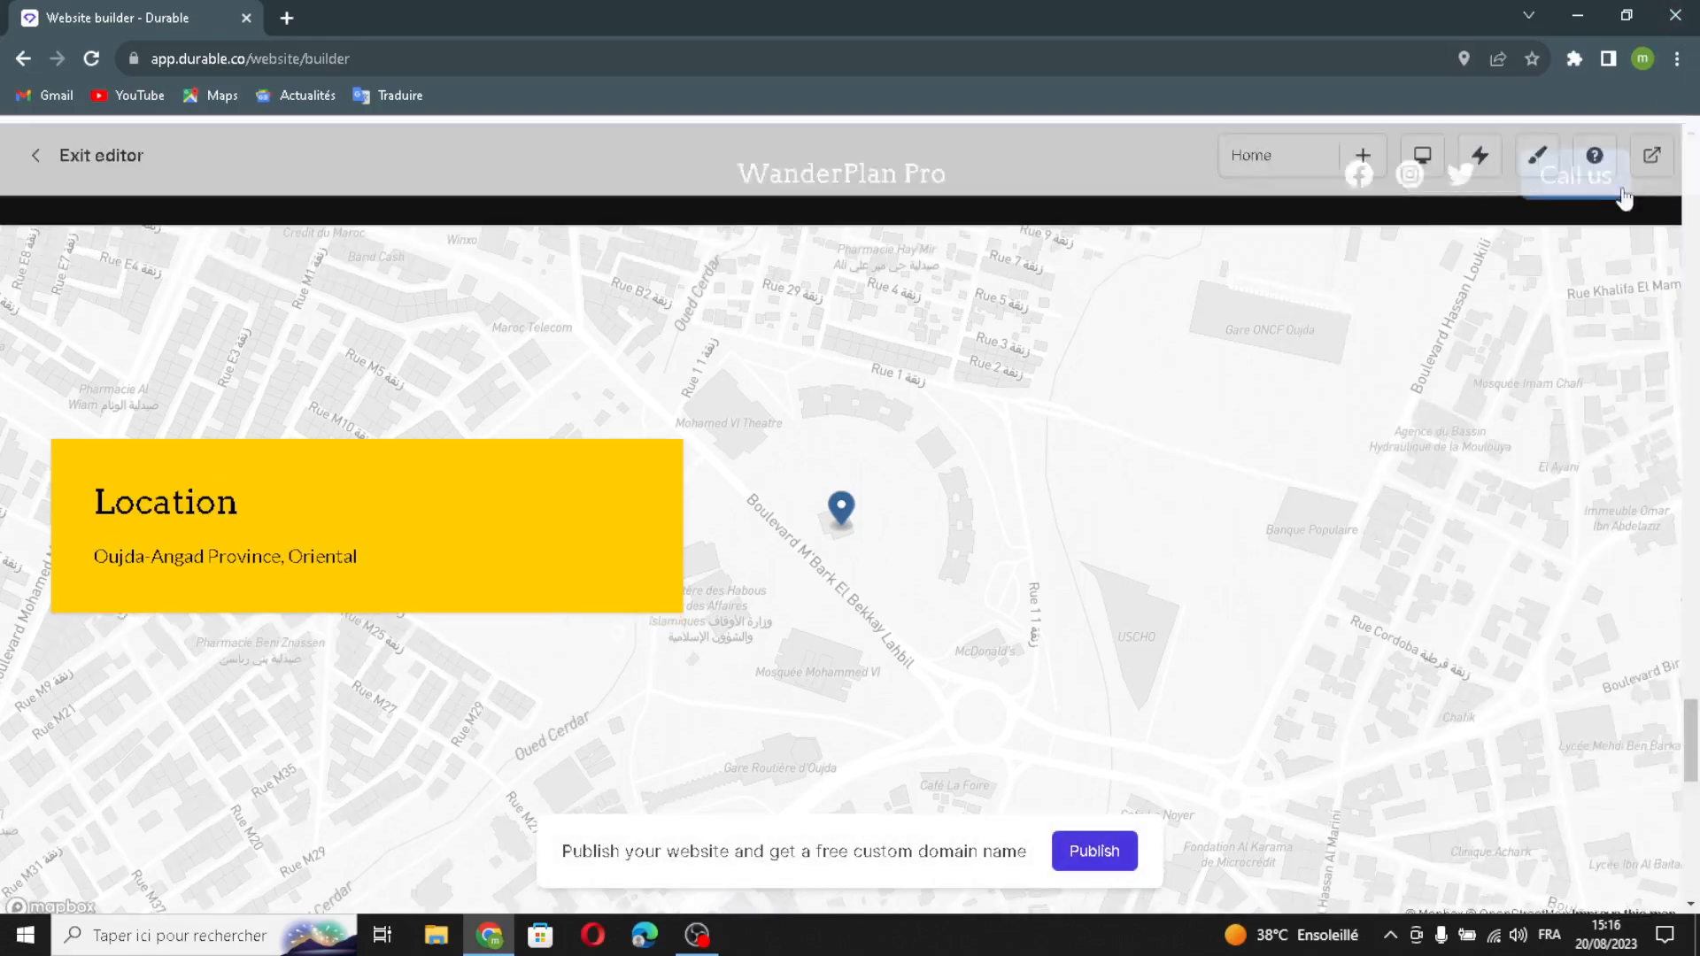
Generate a form success message with AI for the Contact form section and save the changes
scroll(301, 580, "down", 5)
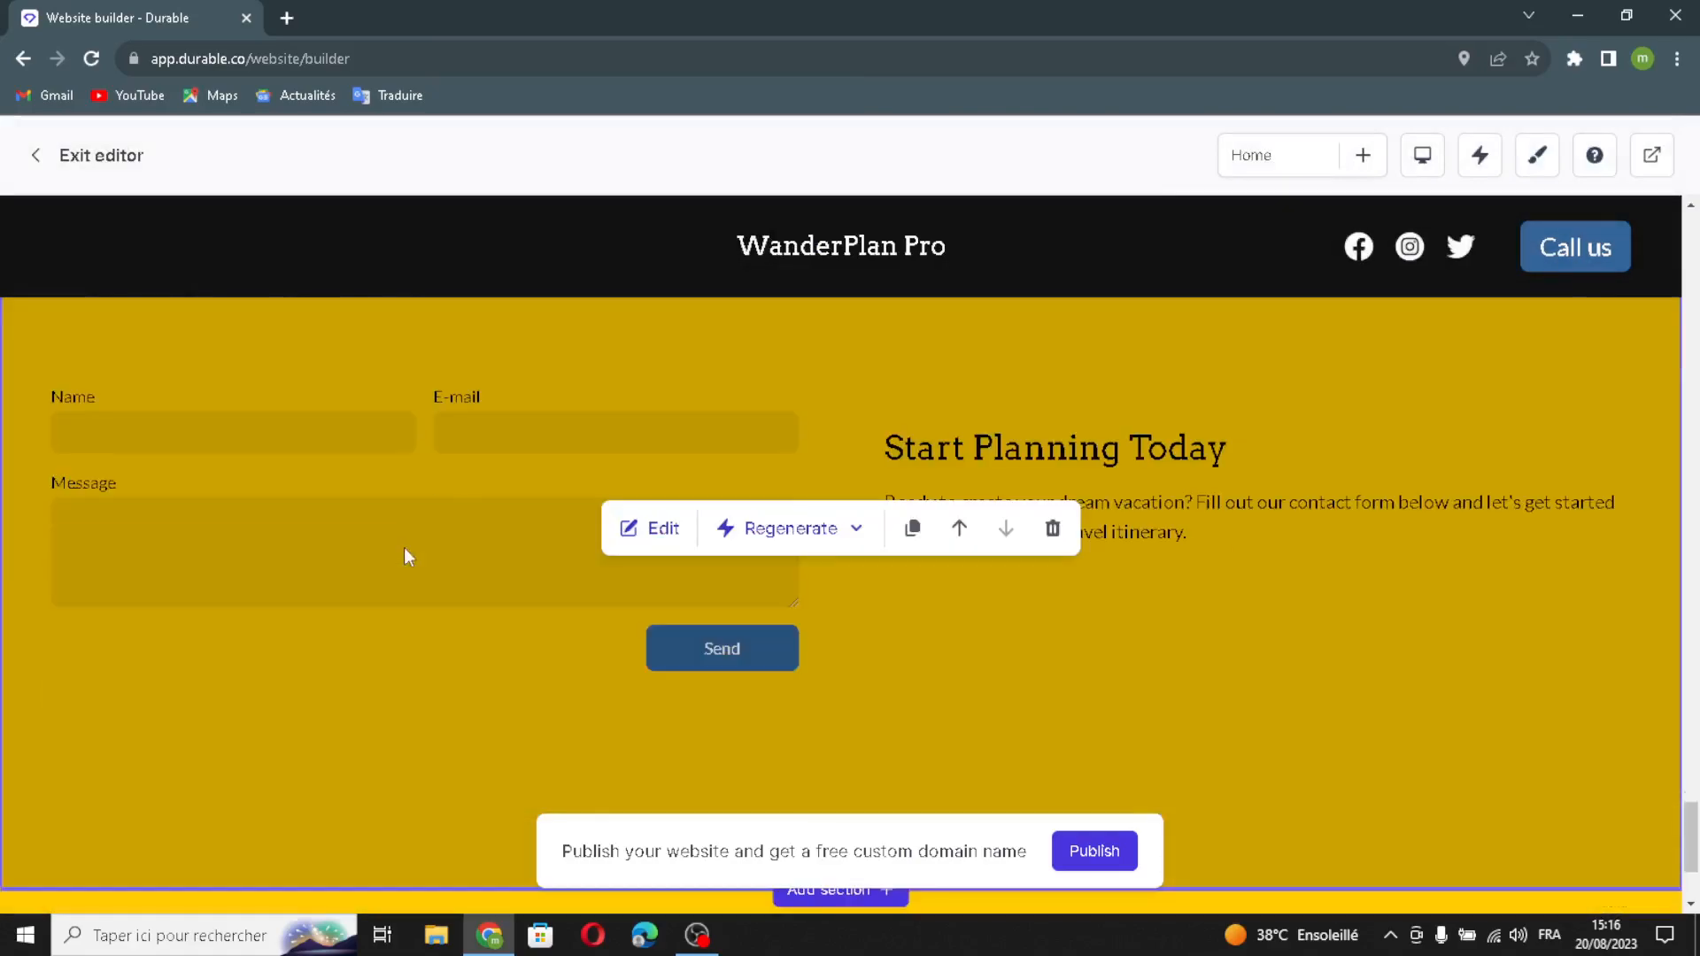
left_click(648, 528)
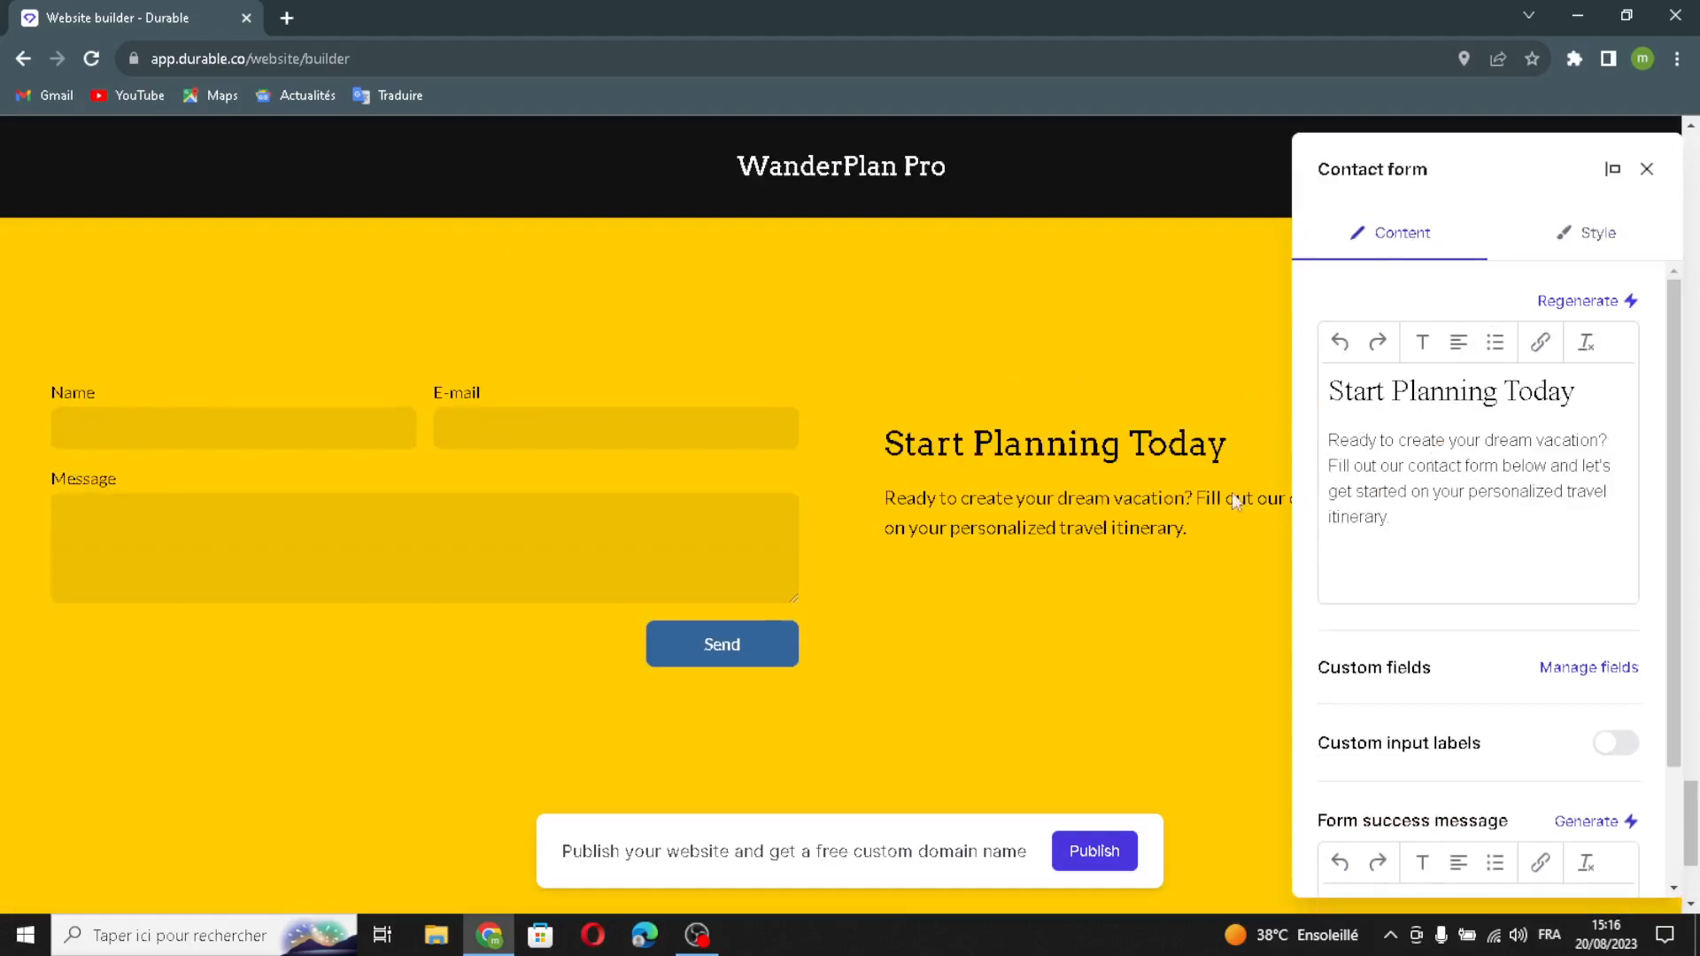
scroll(1467, 509, "down", 1)
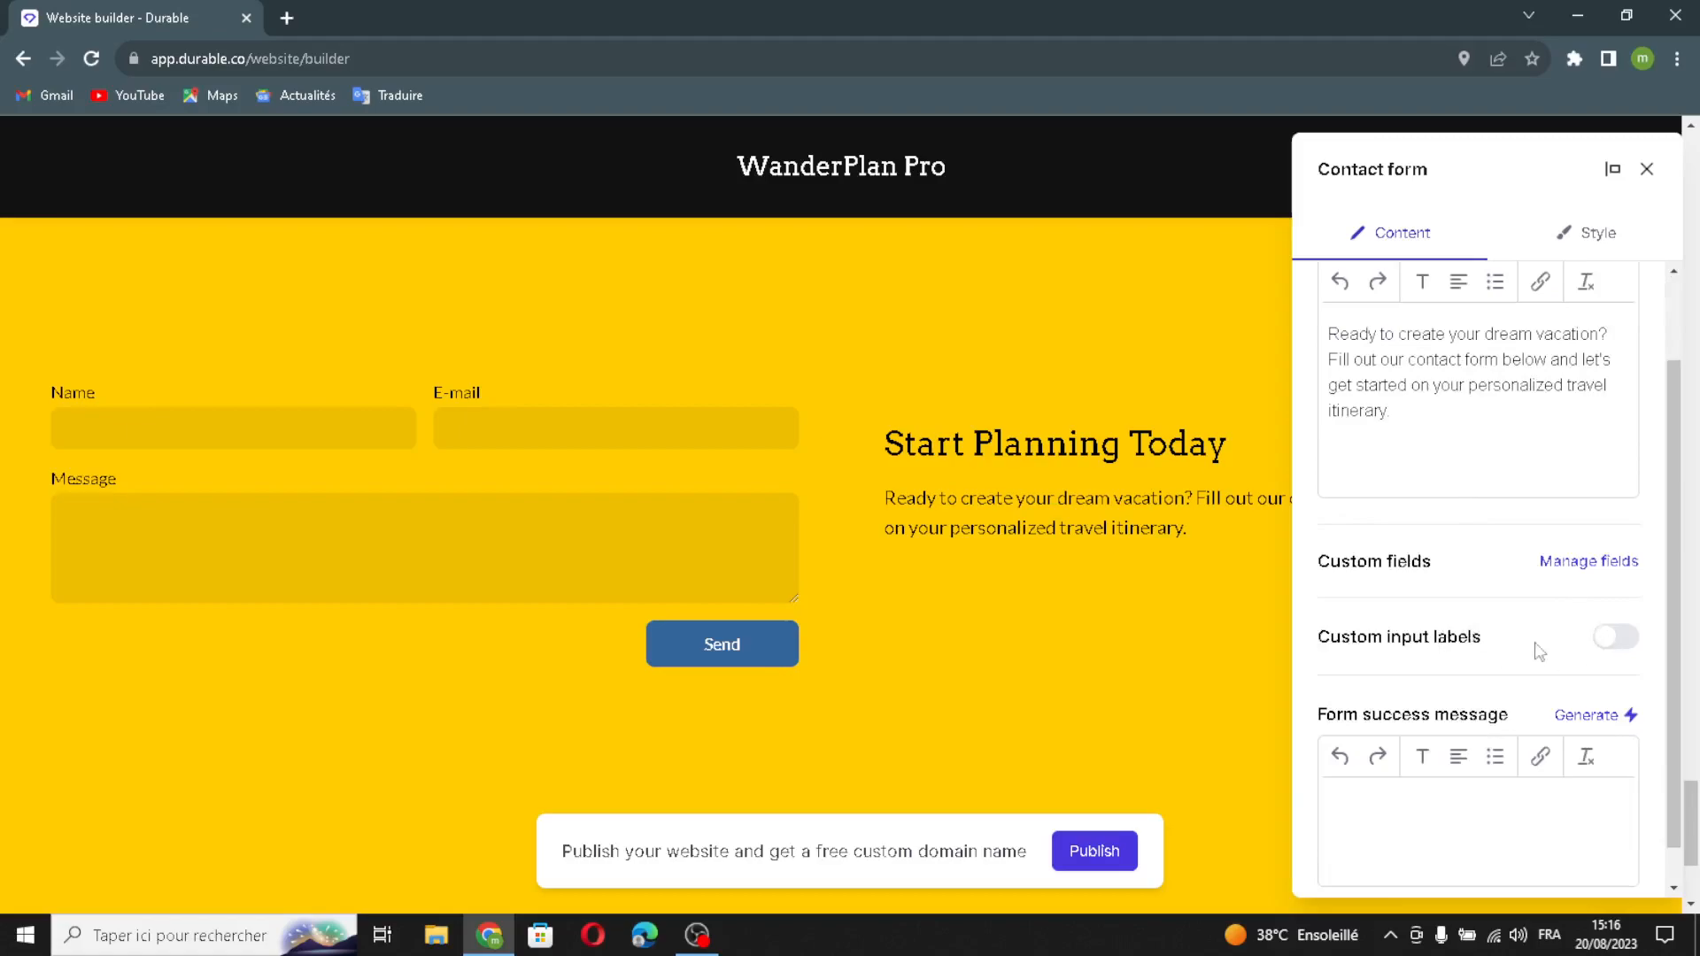
scroll(1462, 649, "down", 1)
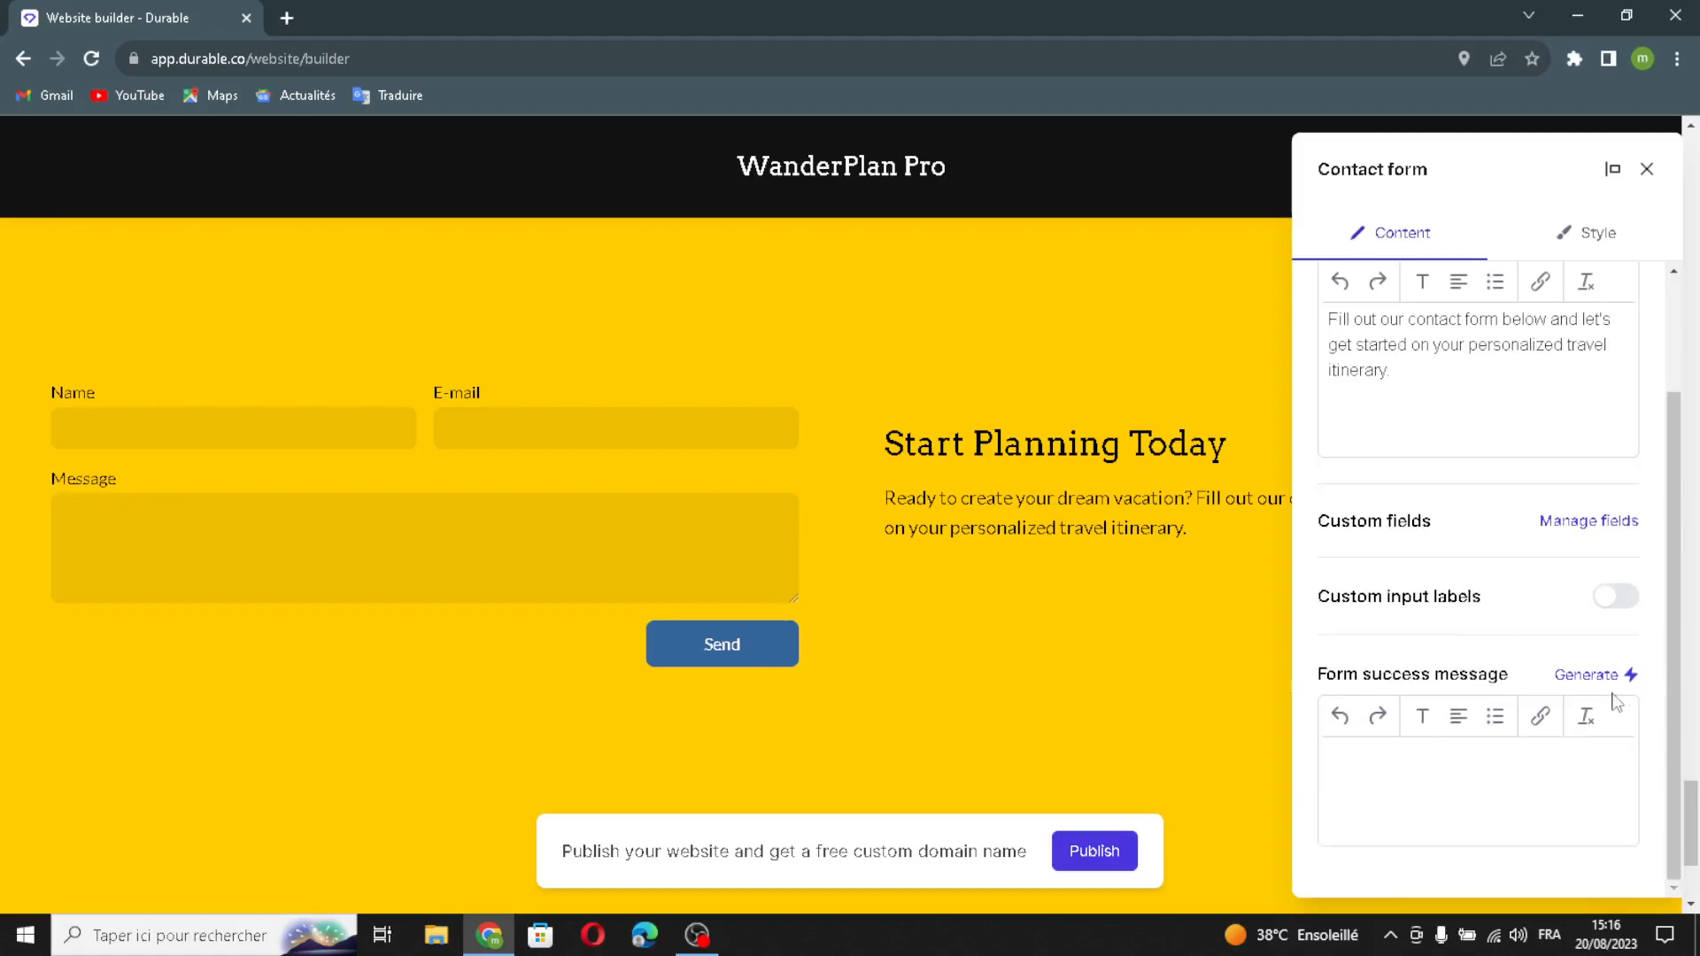
left_click(1618, 675)
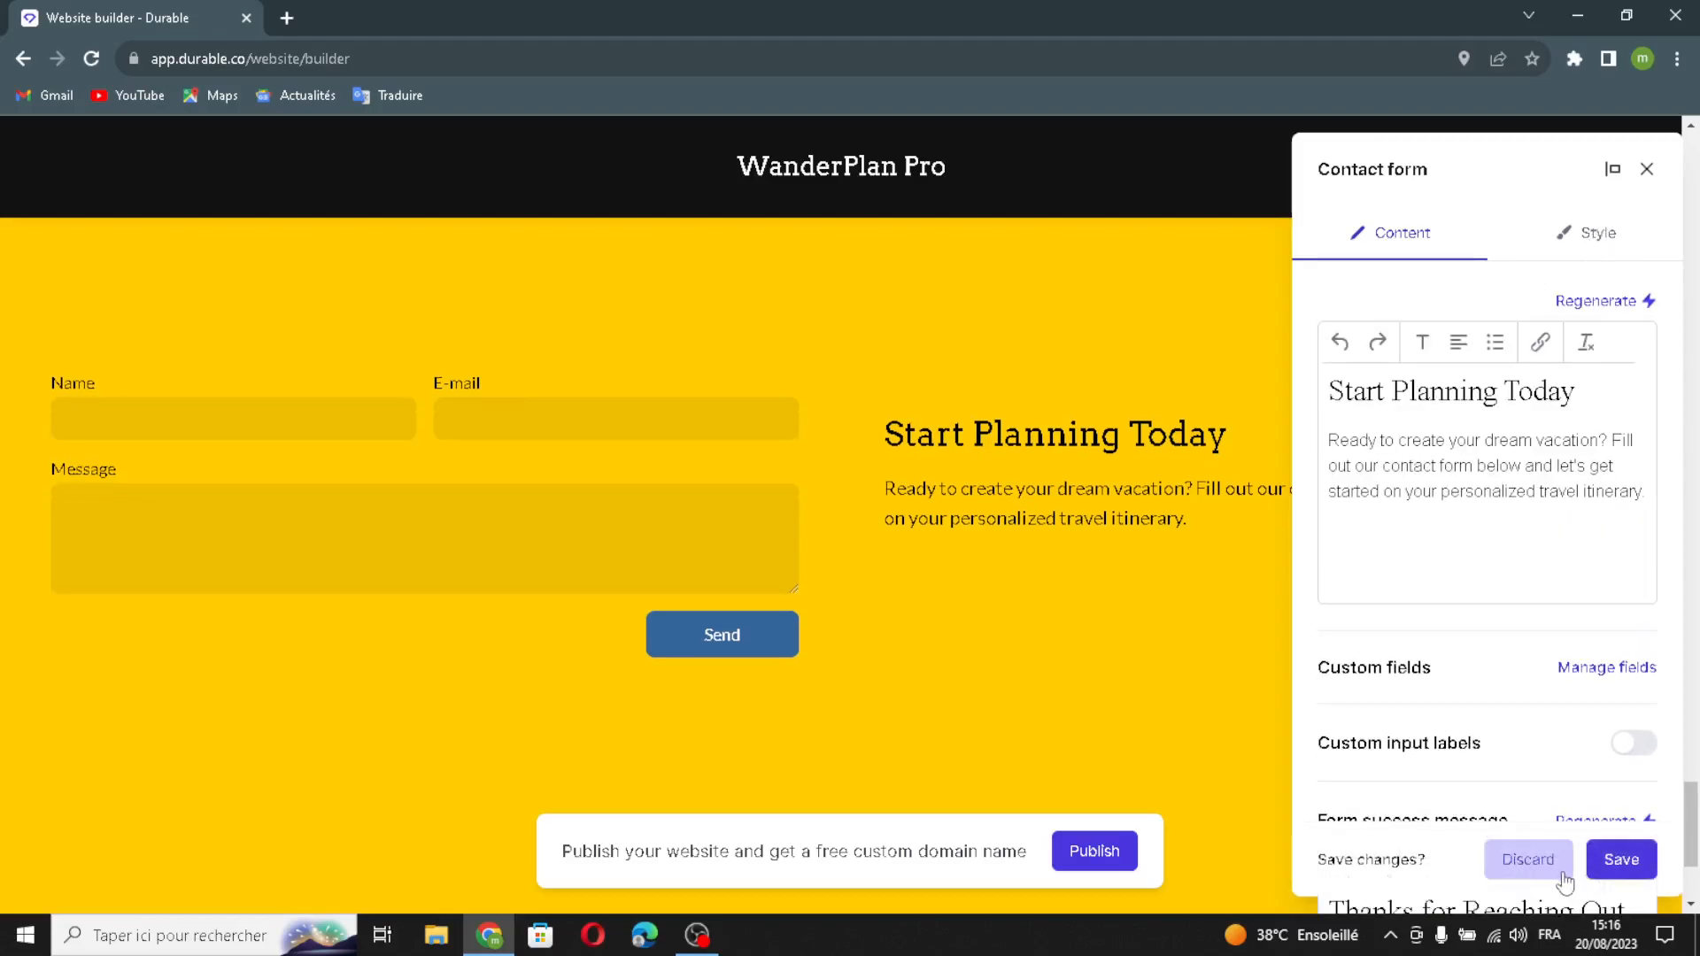
scroll(1487, 532, "down", 2)
left_click(1621, 859)
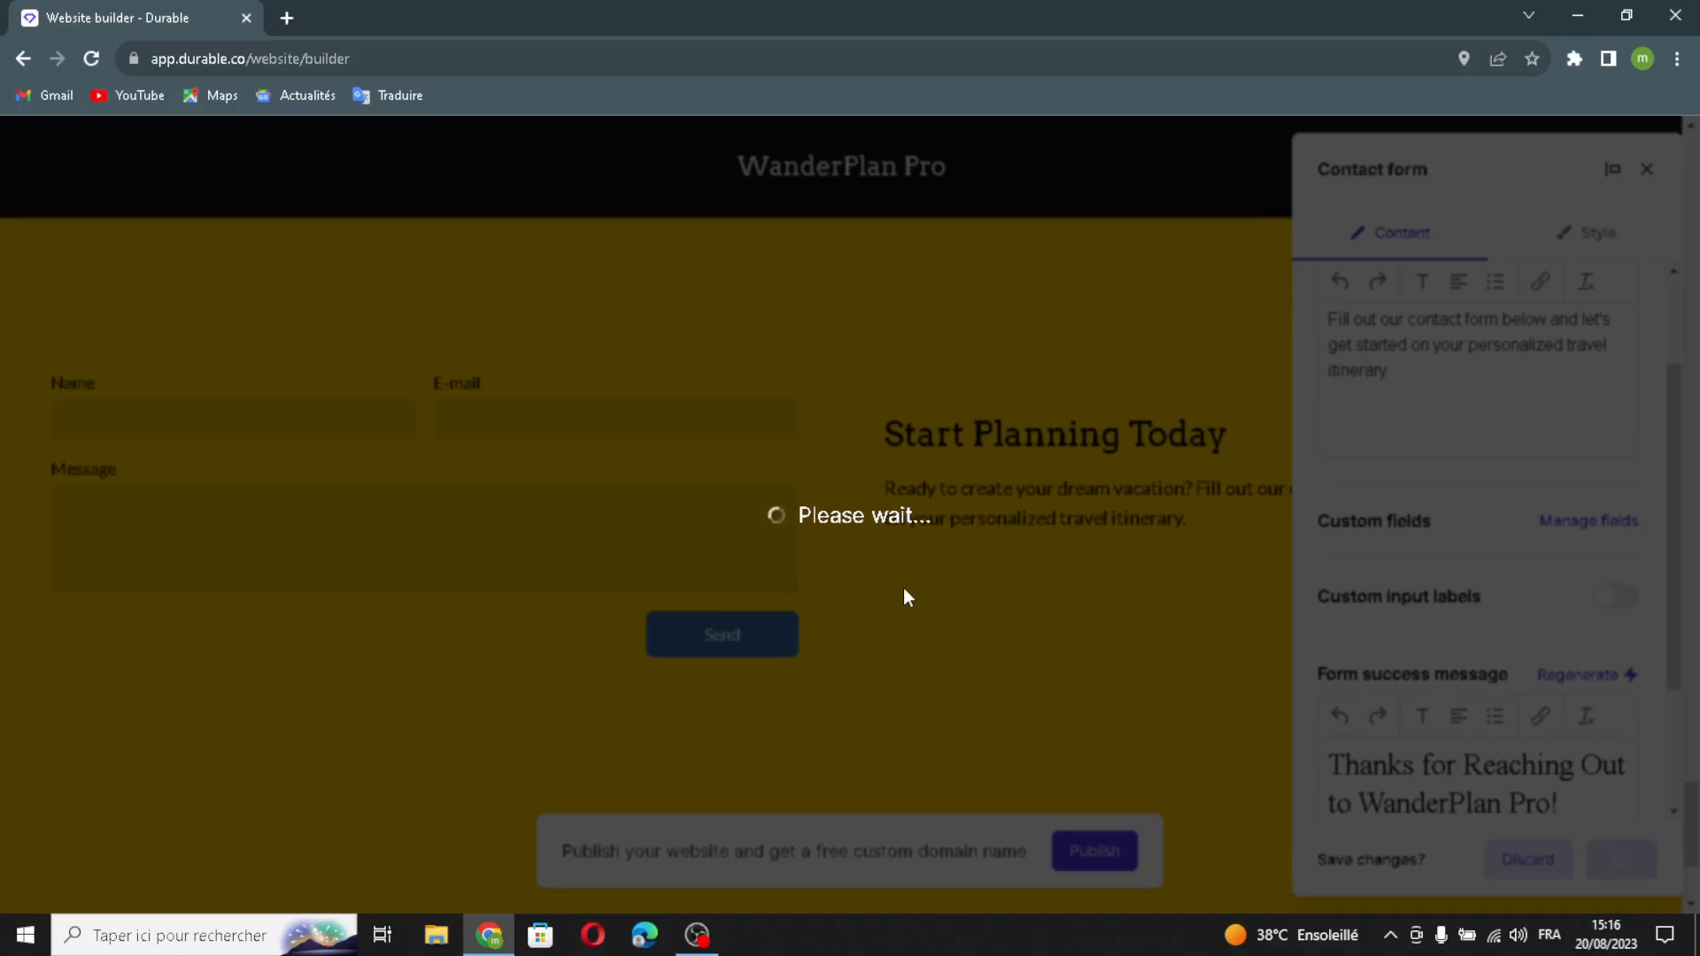
Open the website footer for editing and examine its business name, logo, additional details, button and social link settings
scroll(917, 603, "down", 3)
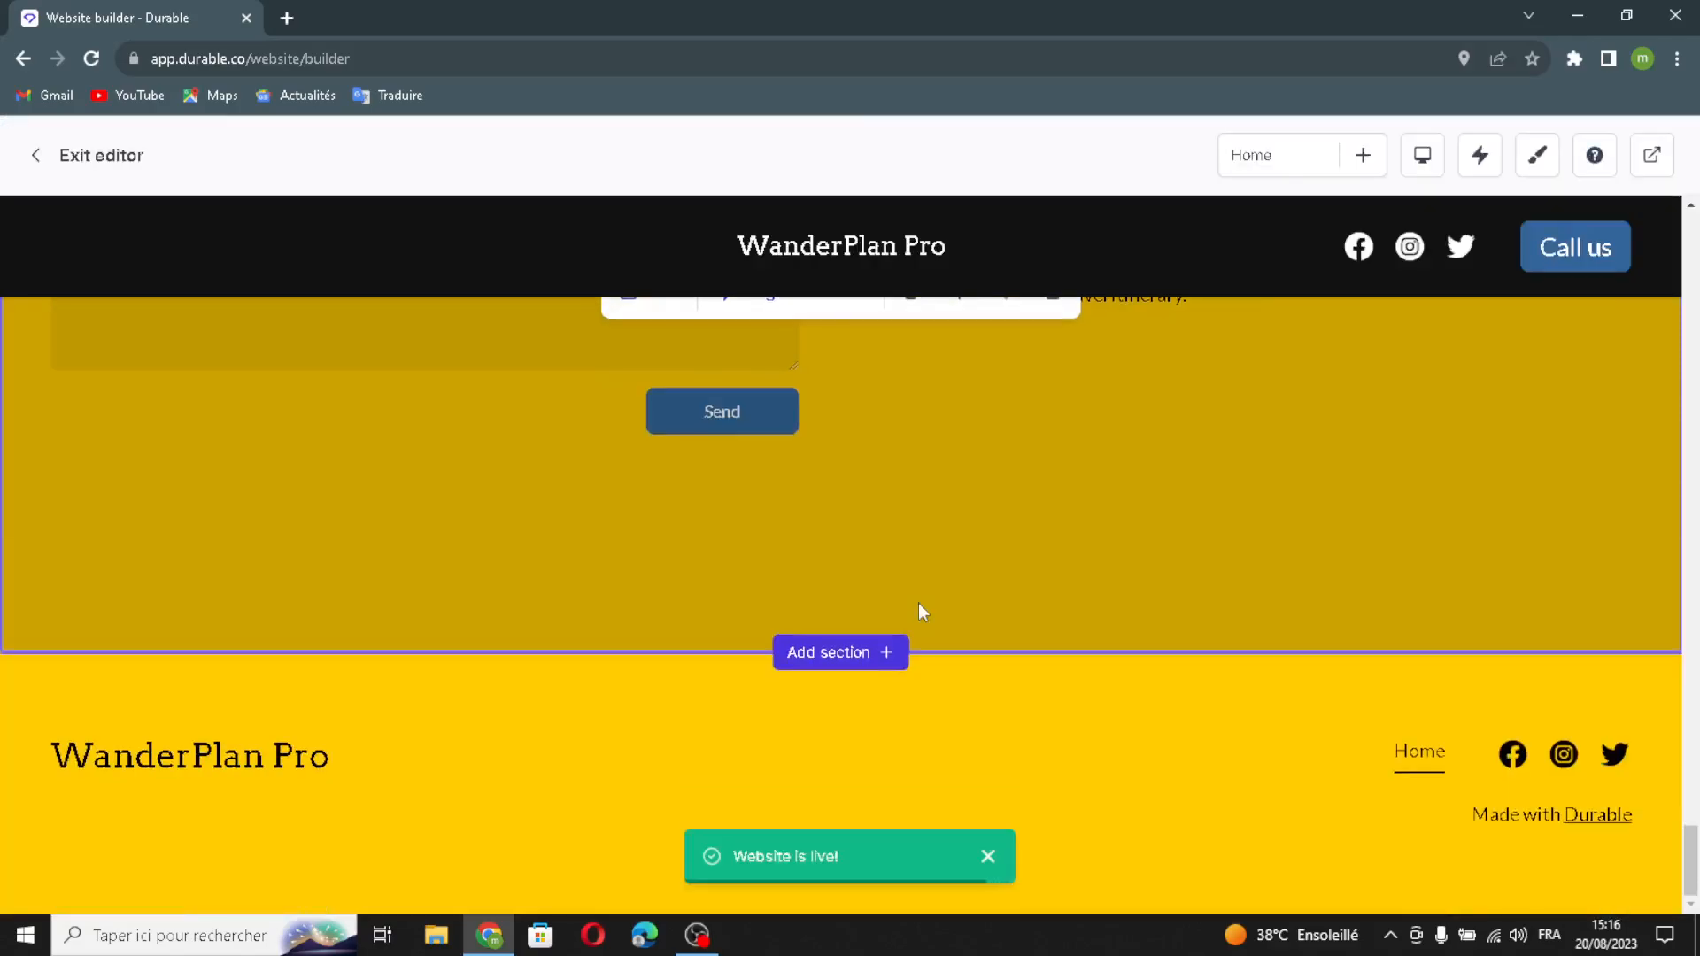
mouse_move(761, 796)
left_click(810, 780)
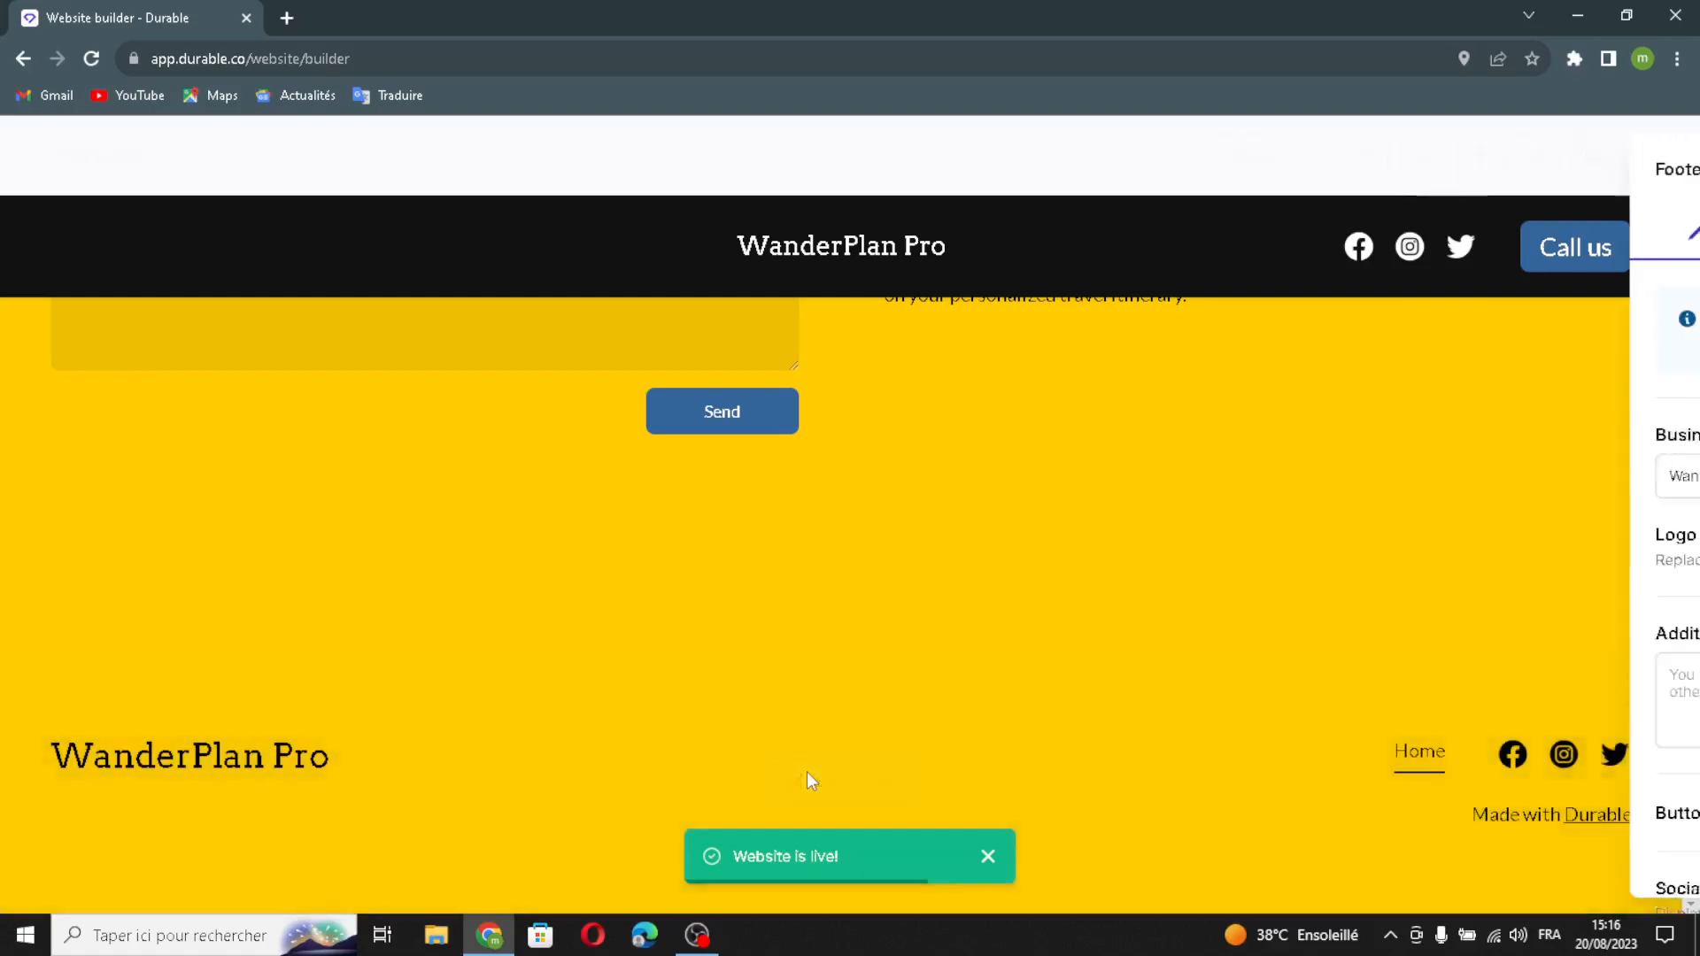
left_click_drag(1518, 476, 1414, 568)
left_click(1434, 555)
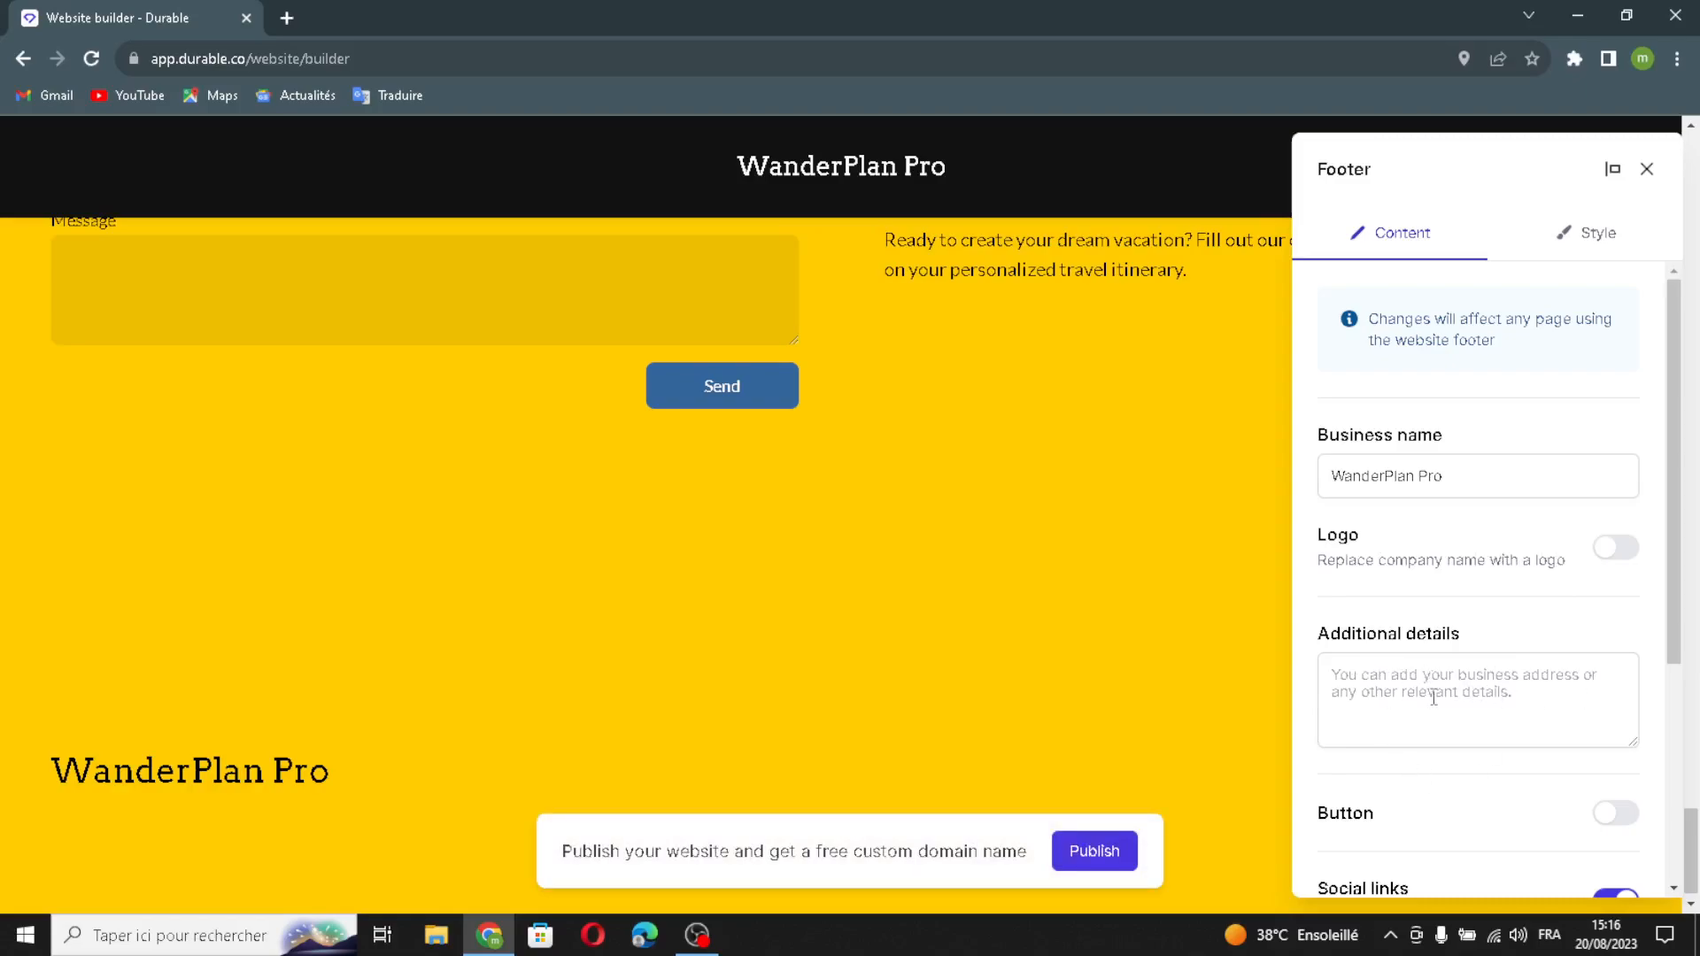
scroll(1433, 697, "down", 2)
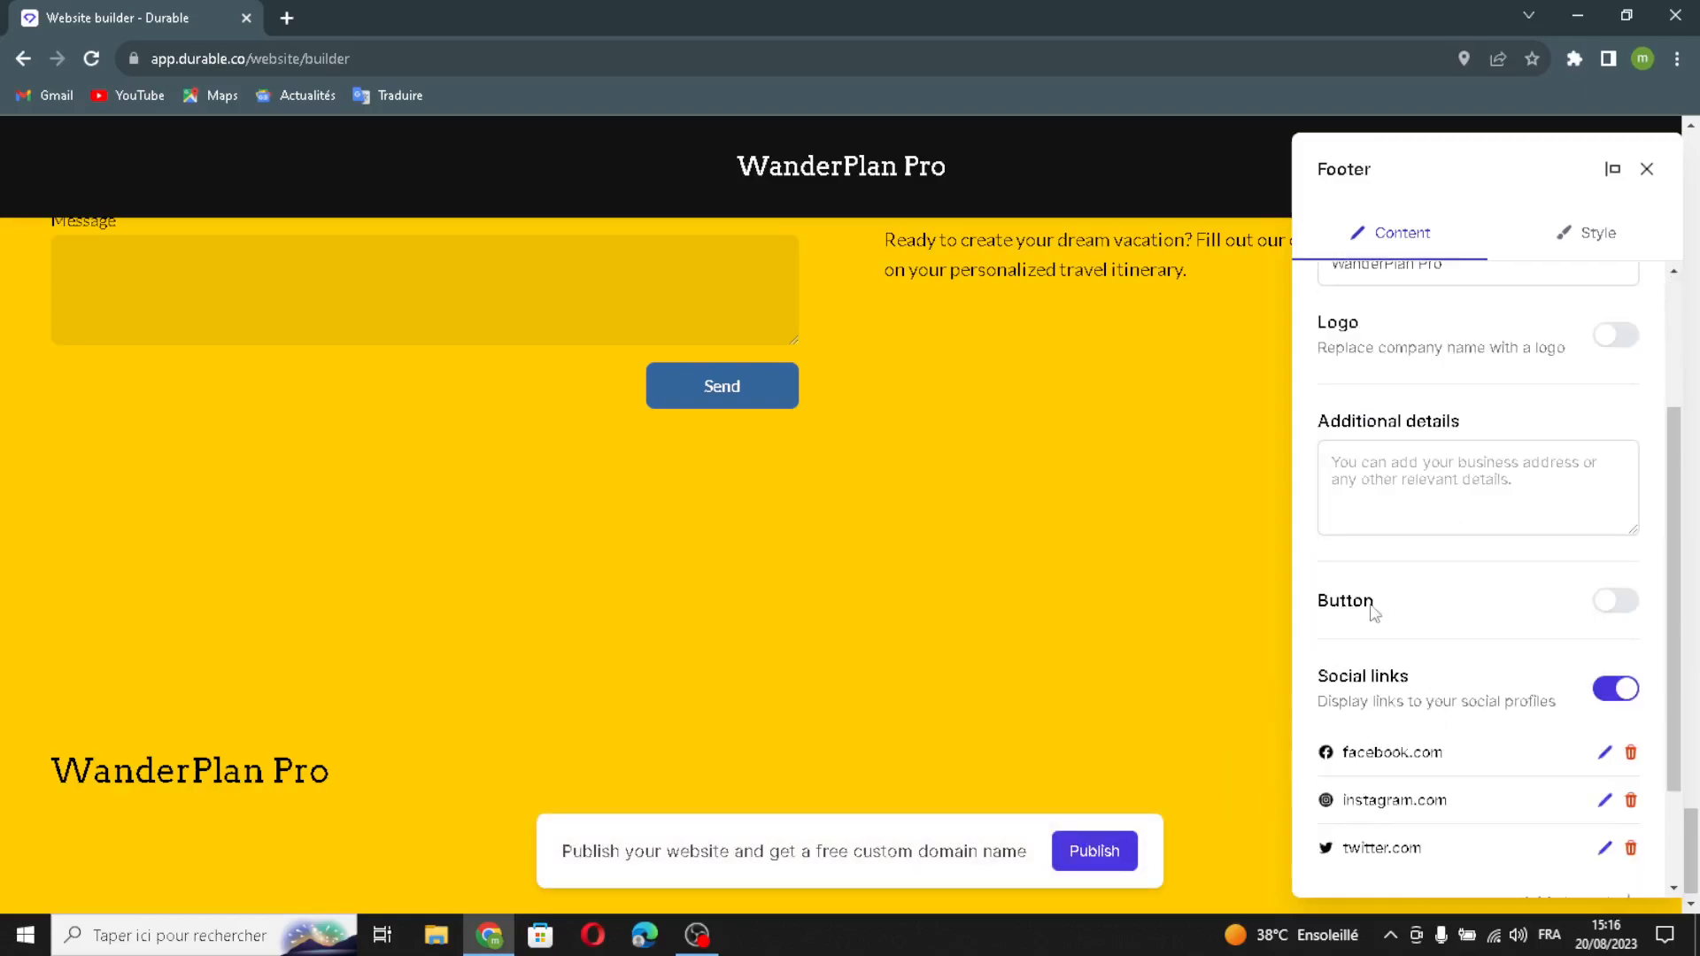
scroll(1412, 668, "down", 2)
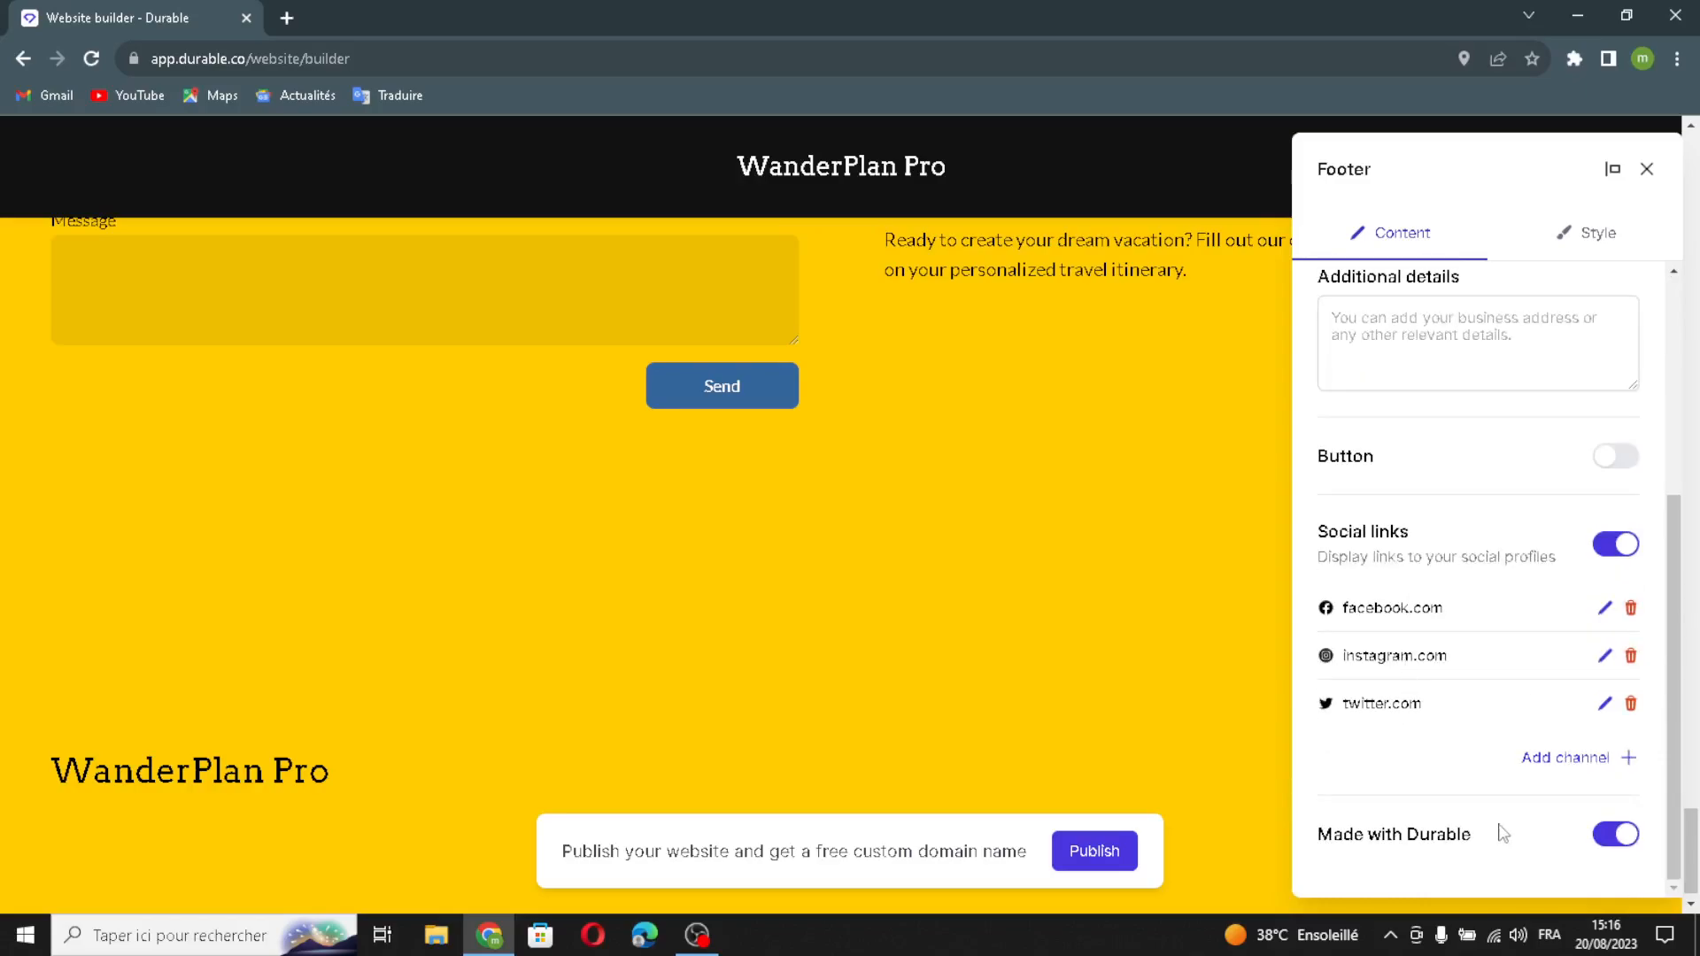
Examine the type and link fields for adding a social channel to the footer, and close the form and footer settings
left_click(1560, 766)
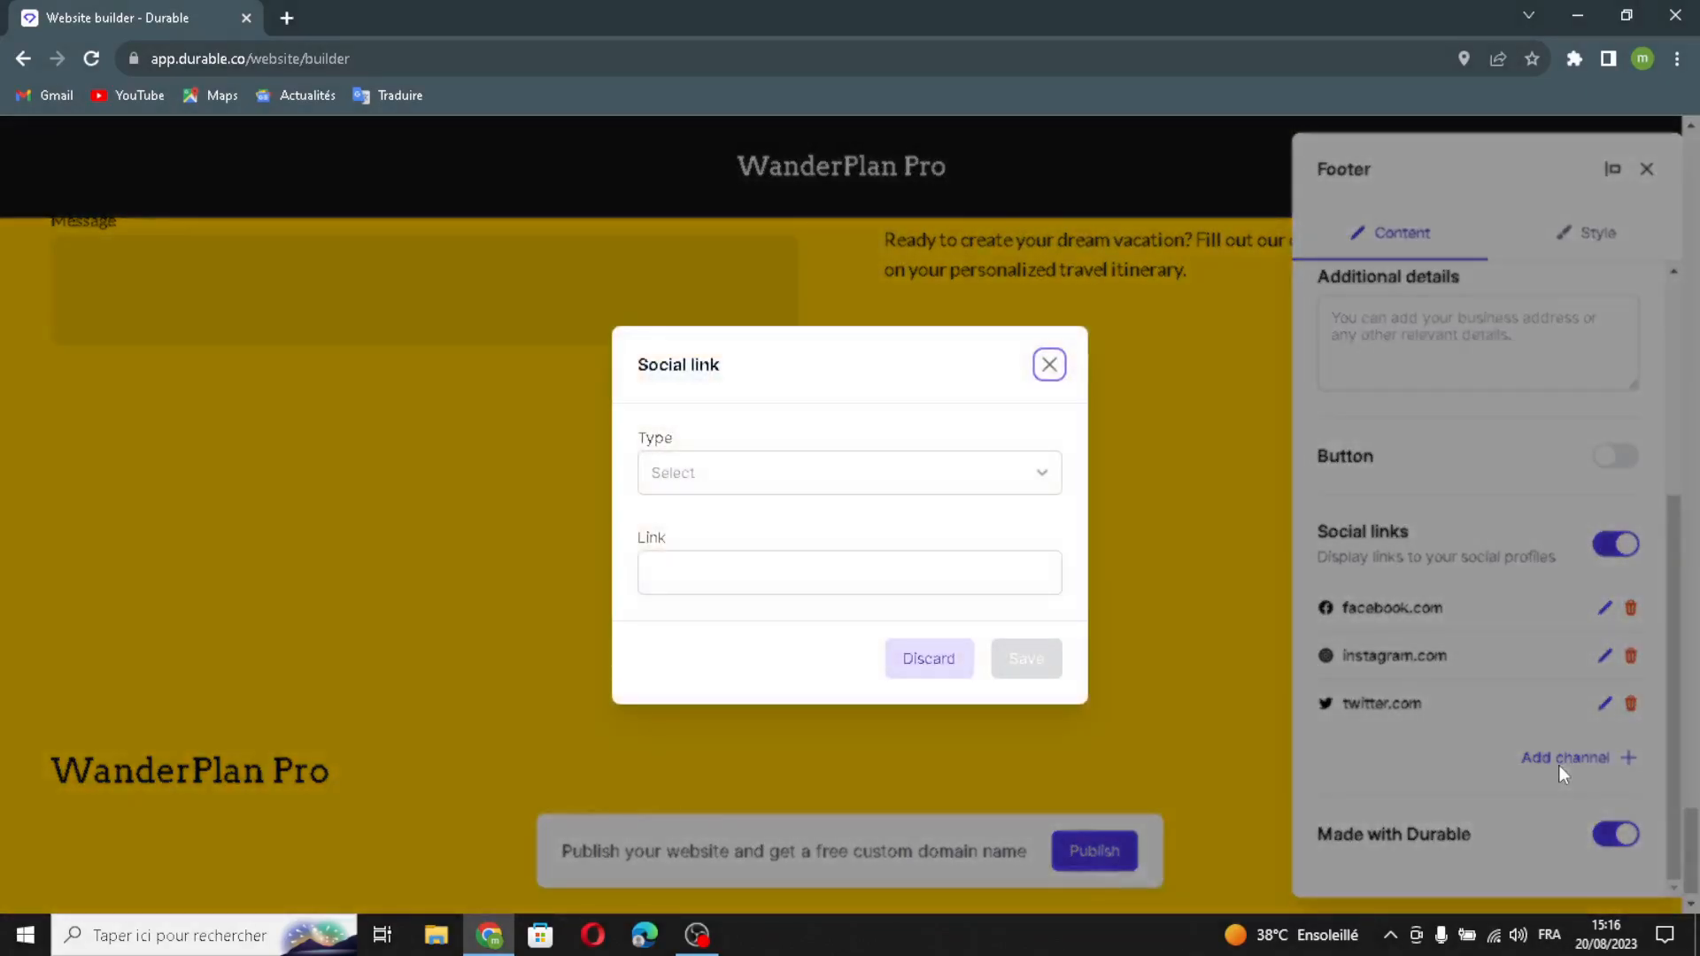
left_click(938, 476)
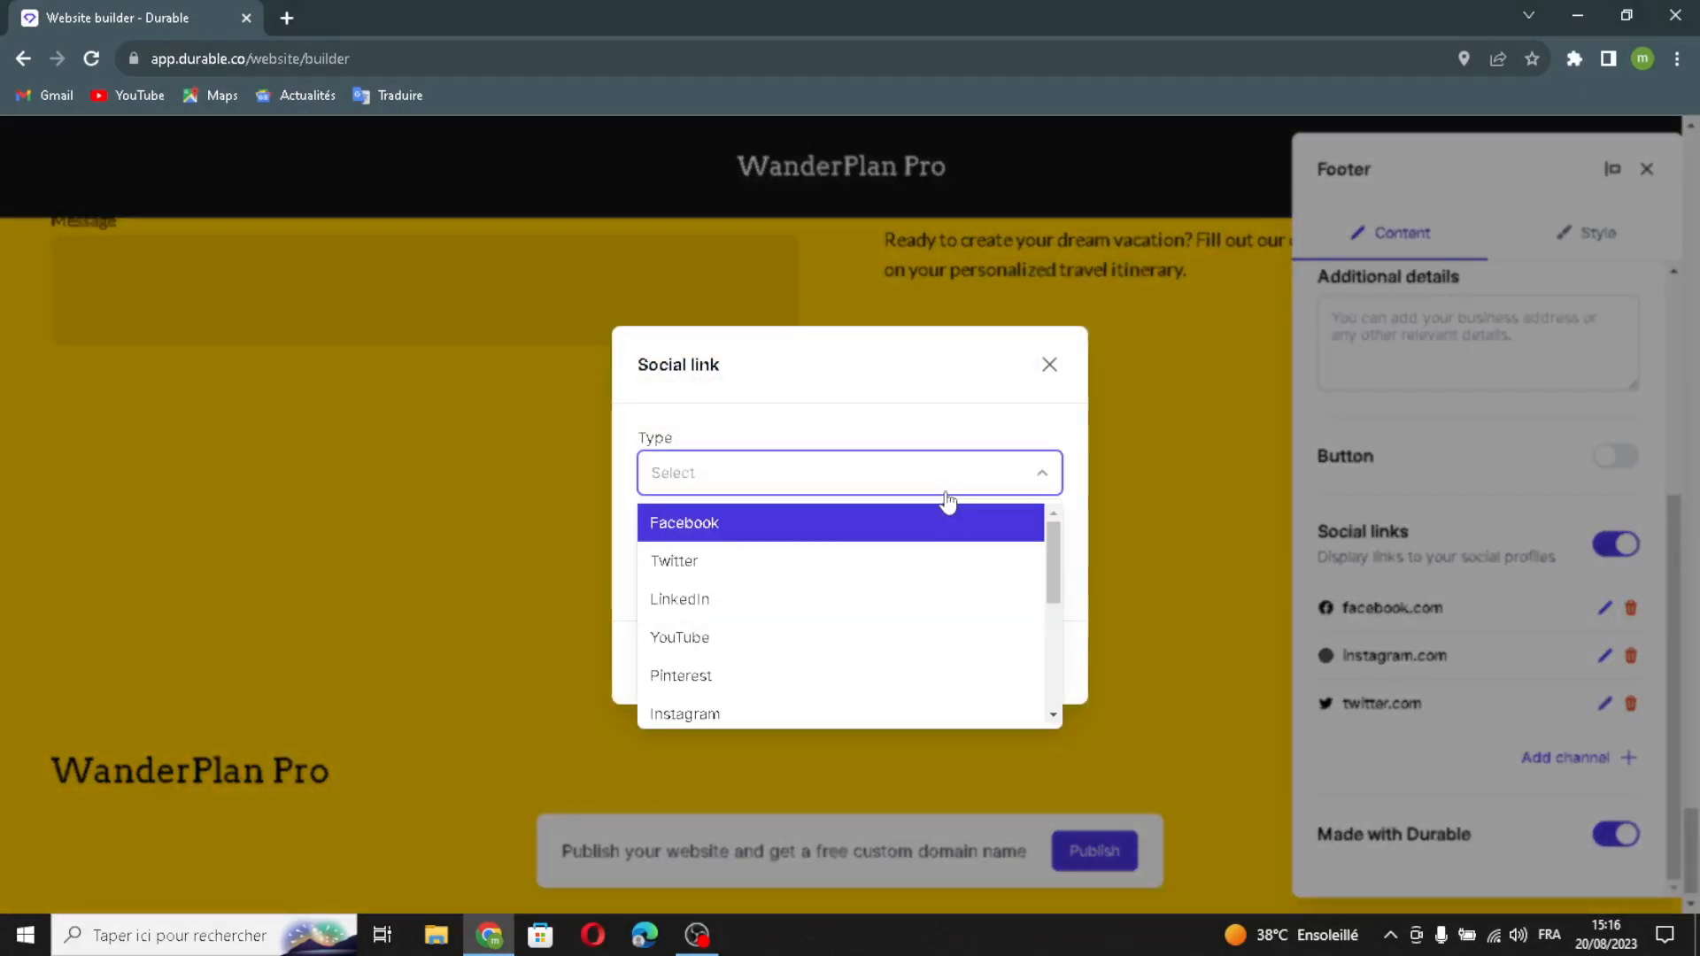
left_click(923, 466)
left_click(832, 580)
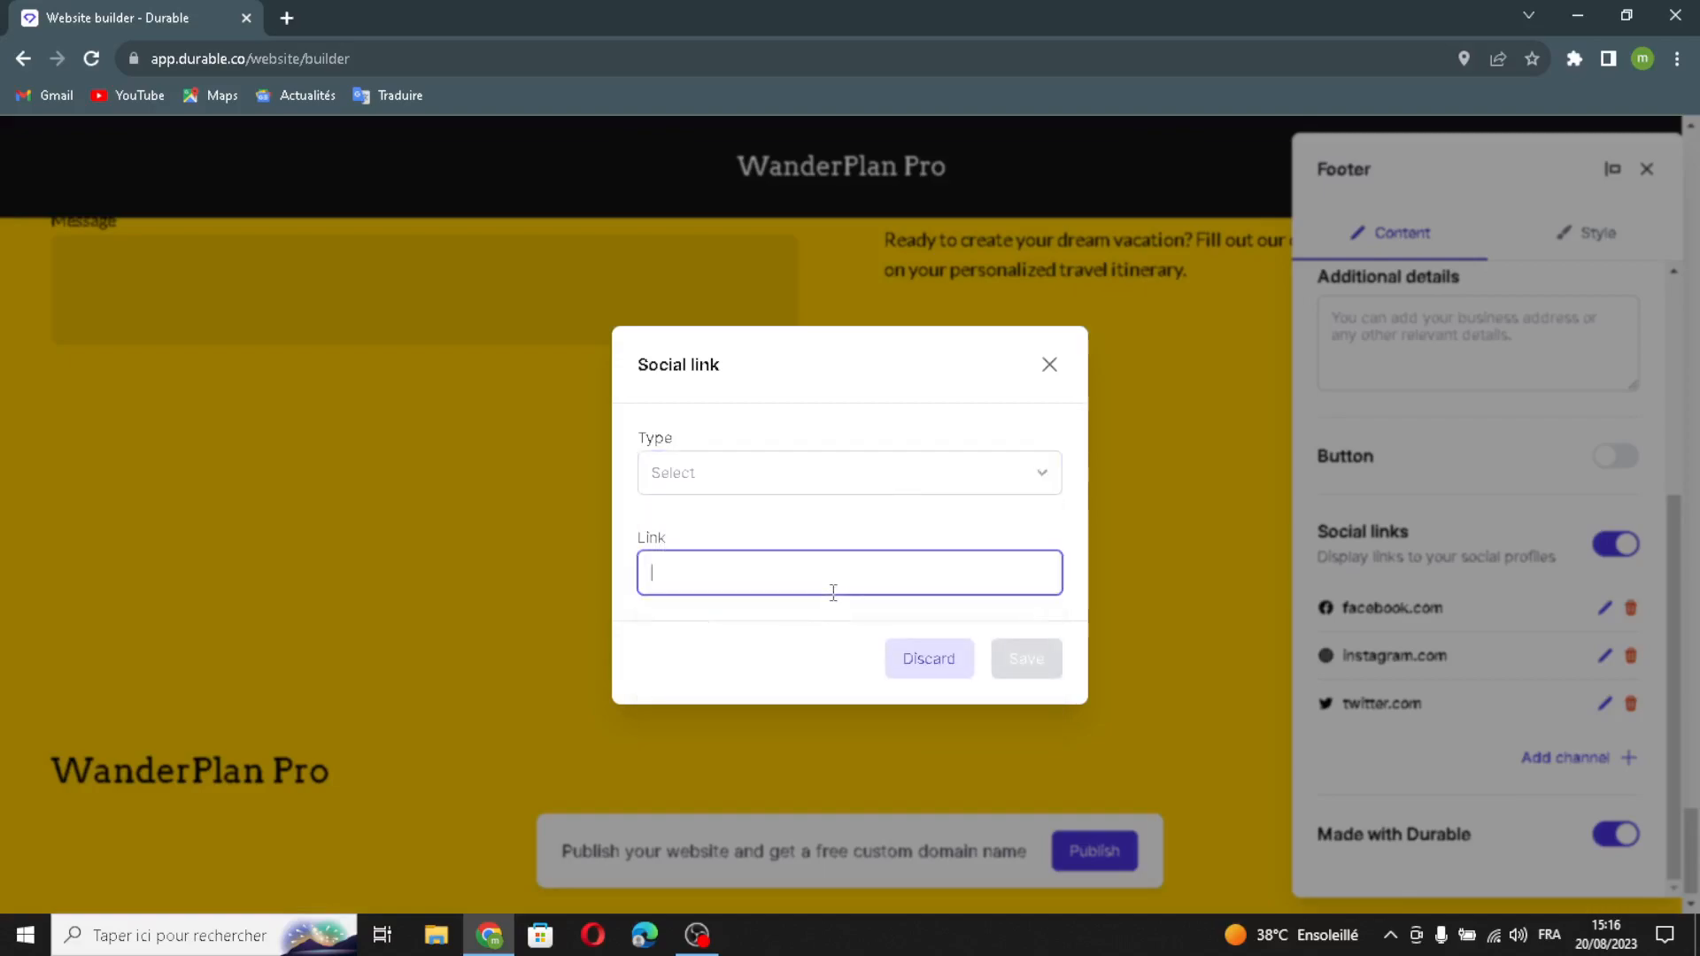
left_click(1048, 363)
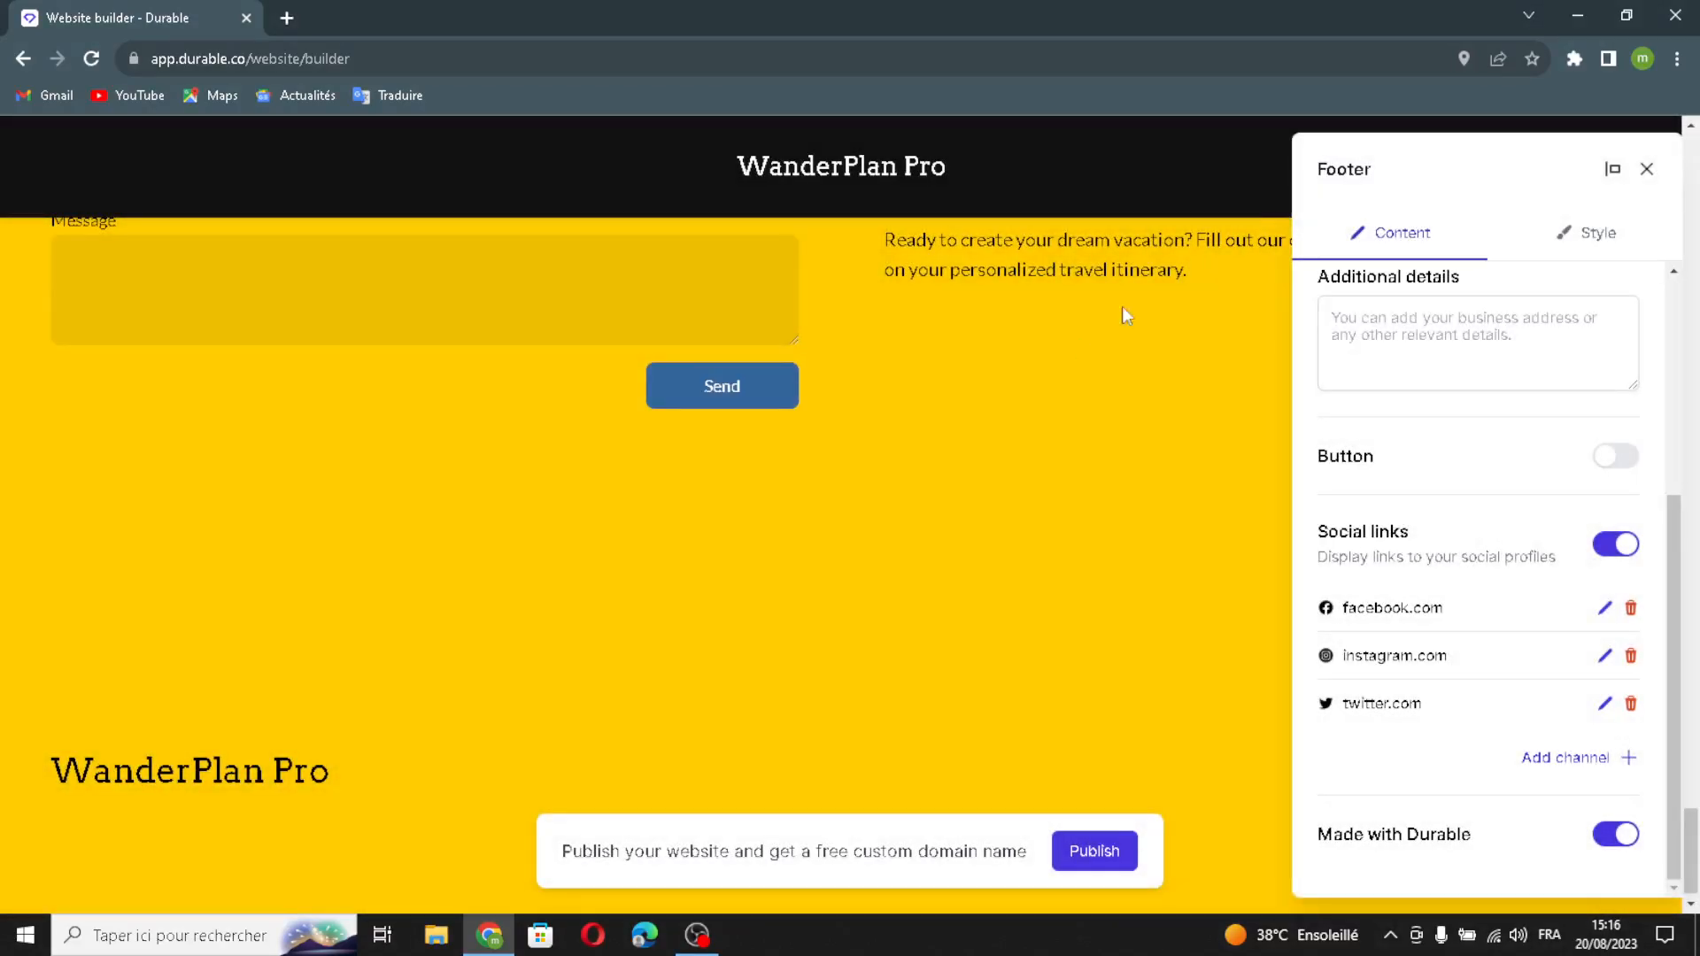
left_click(1645, 169)
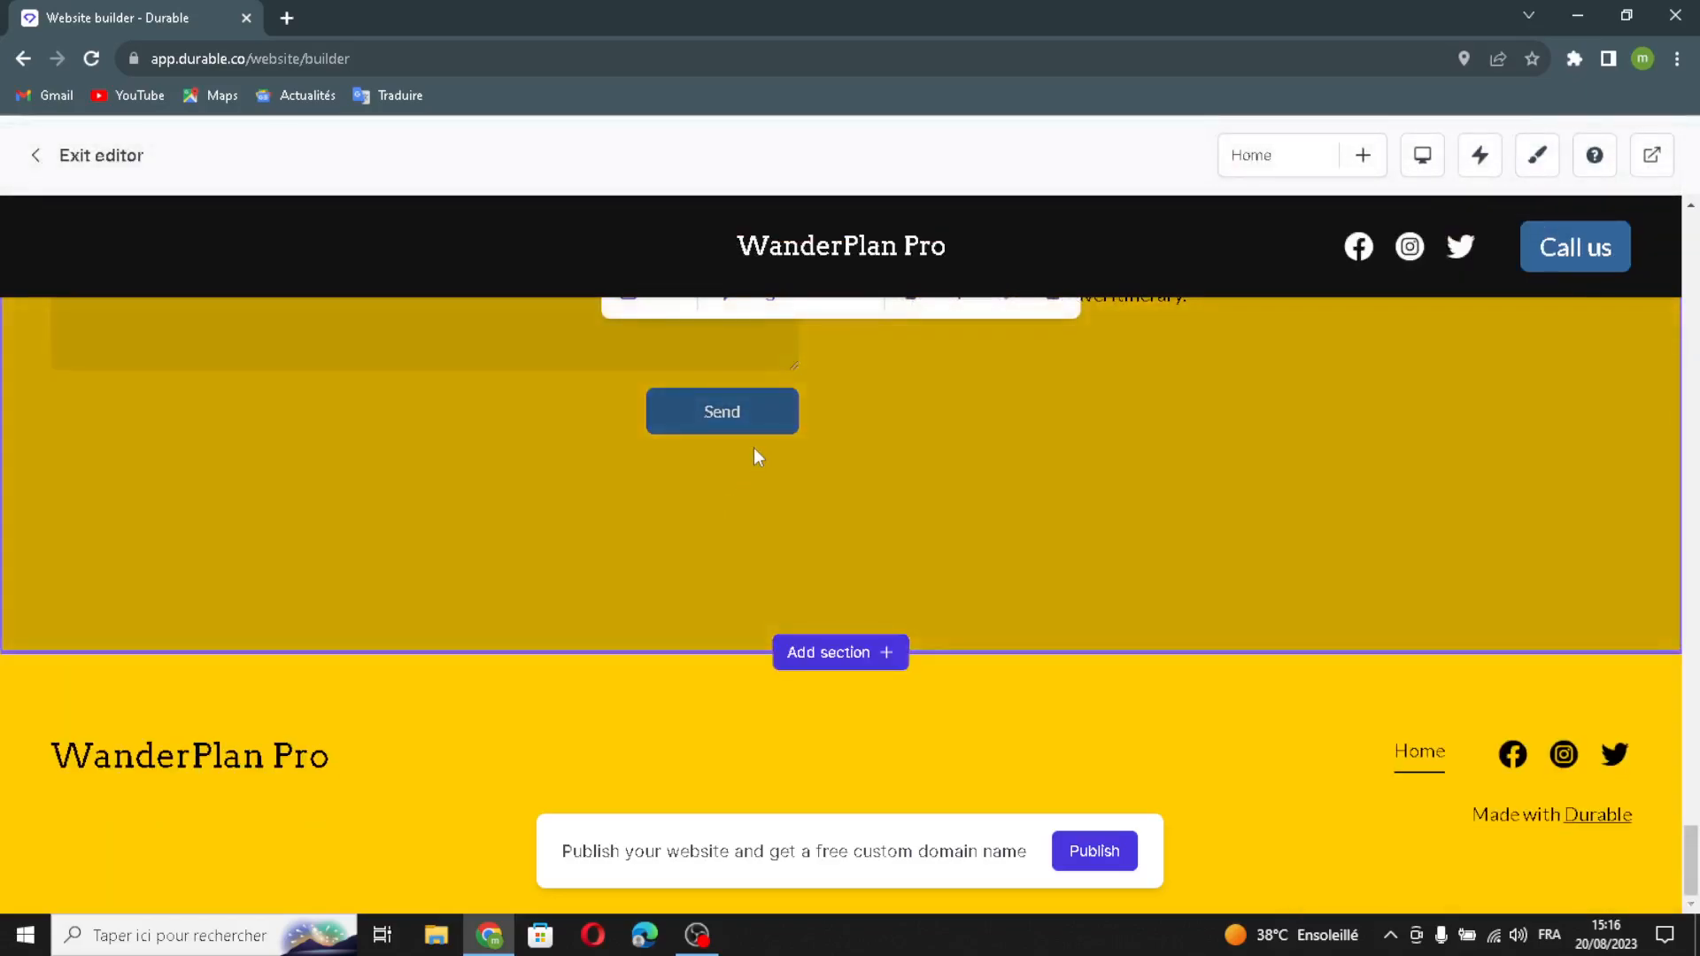
Look through the regenerate options and section actions of the Contact form section, and return to the footer
scroll(752, 448, "up", 3)
left_click(779, 504)
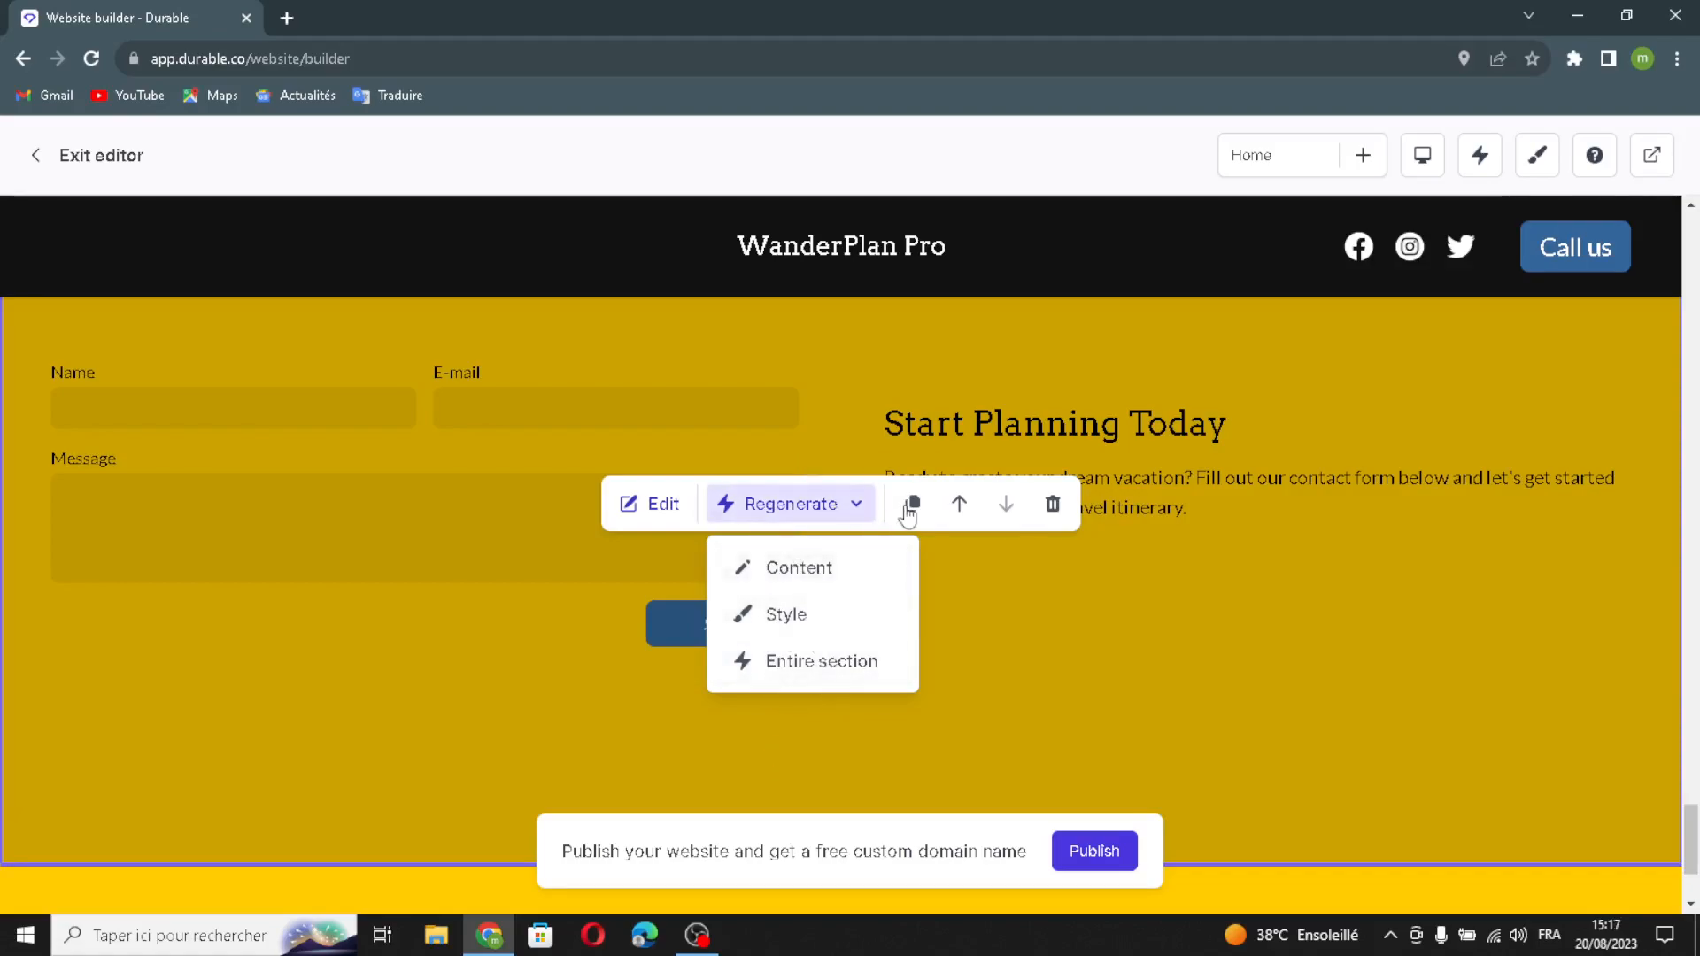
left_click(941, 428)
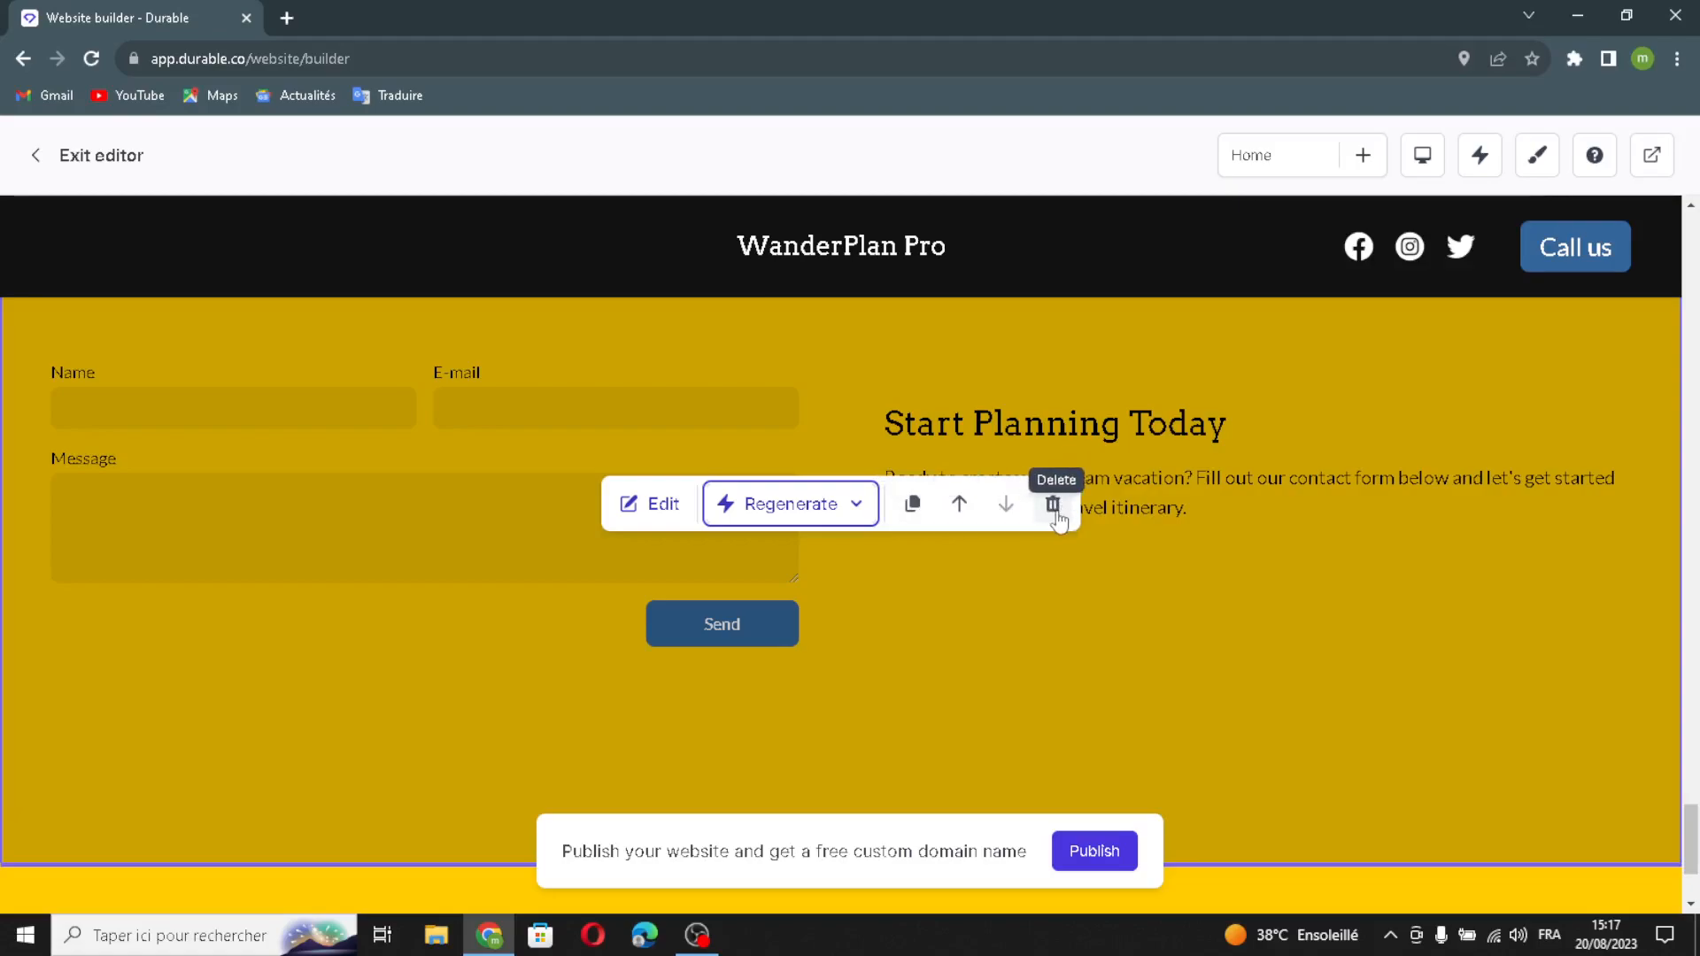
scroll(1287, 501, "down", 3)
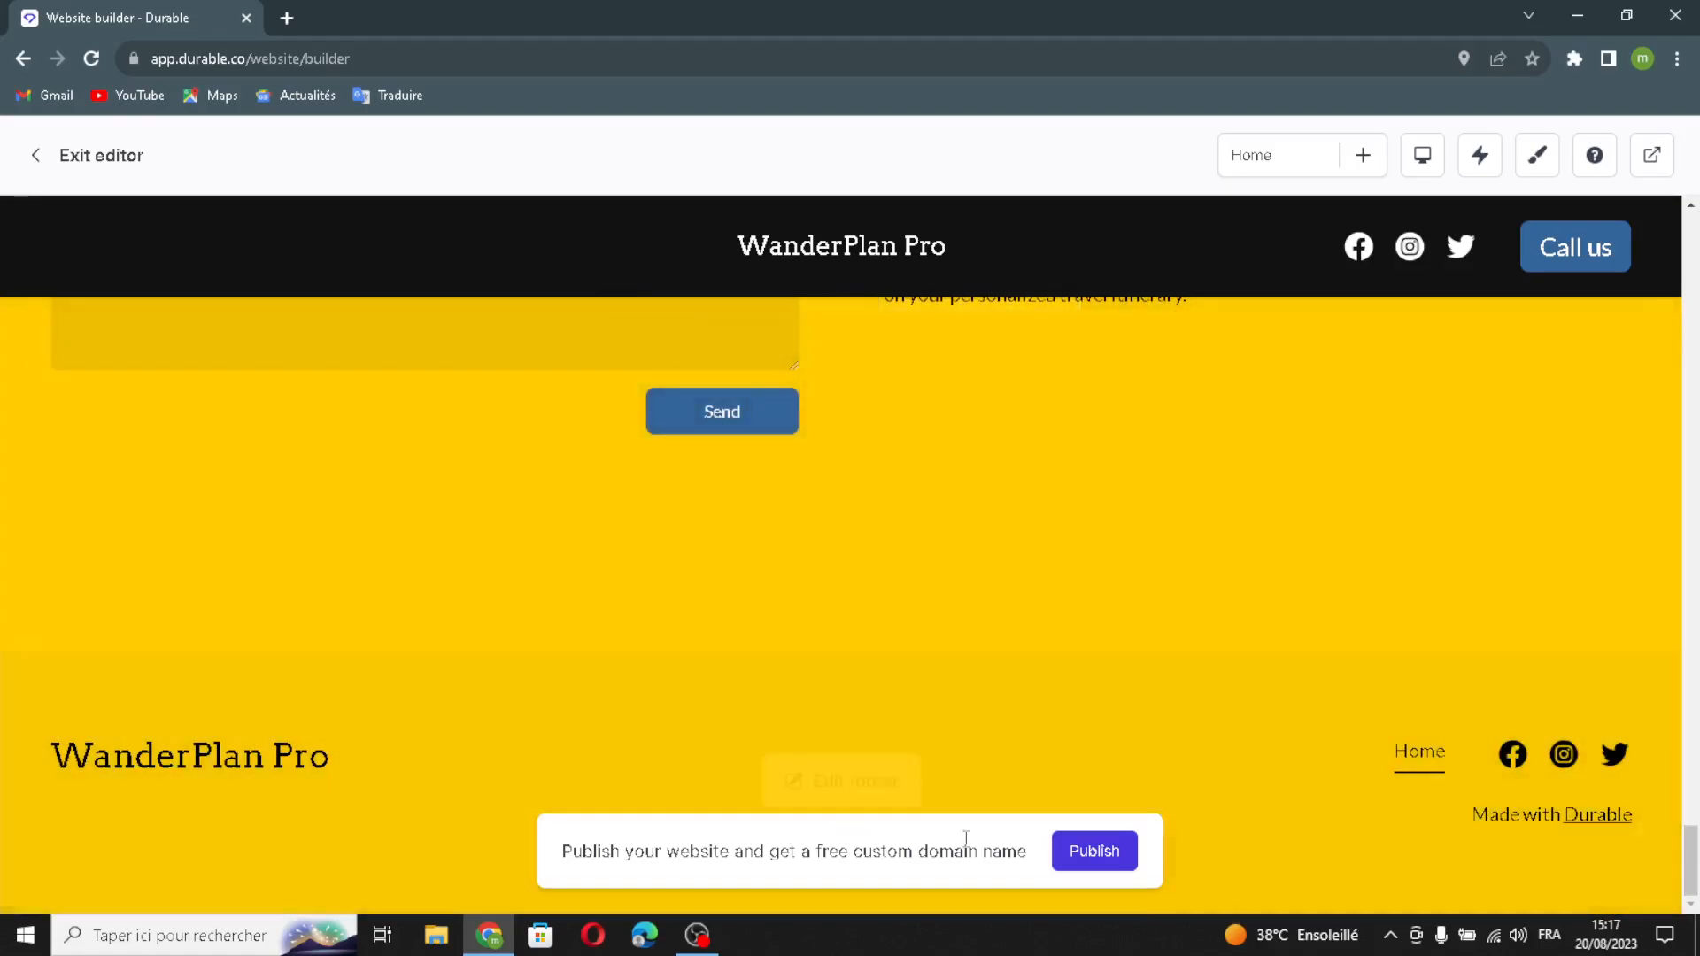